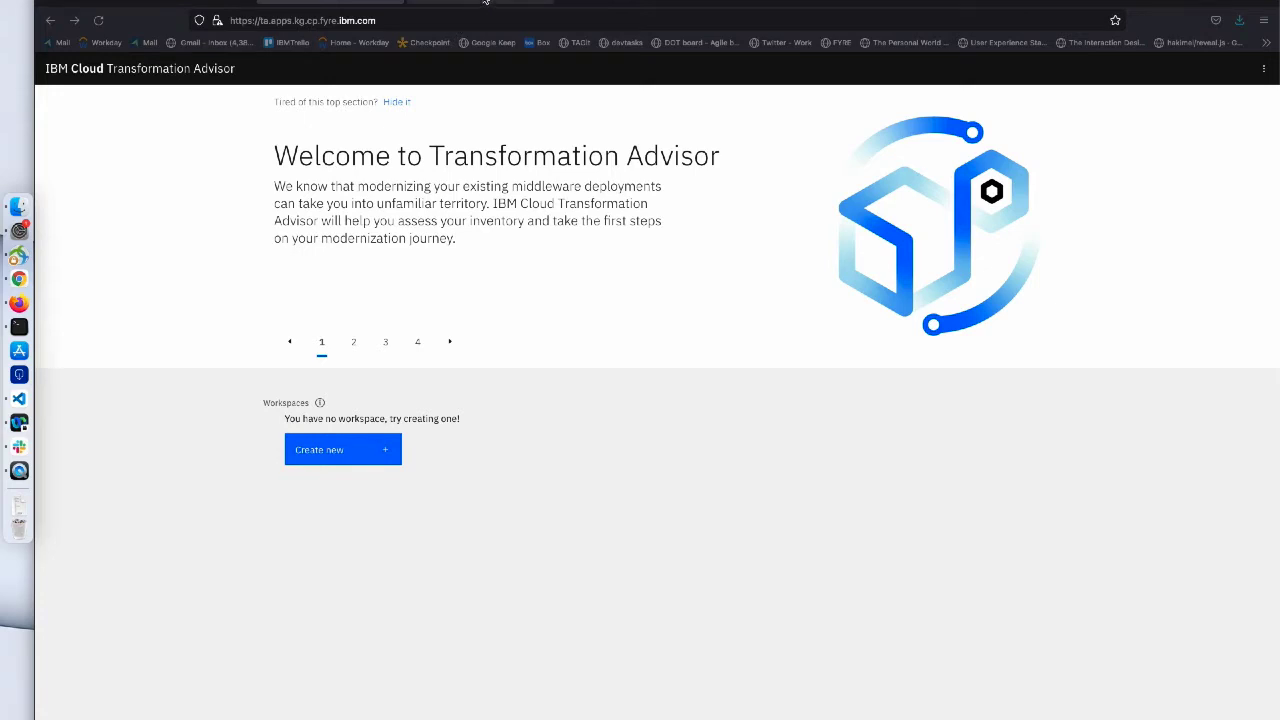
# - Read the PLEASE NOTE about moving from 2.5.x, then open the Upgrading topic
pyautogui.click(485, 1)
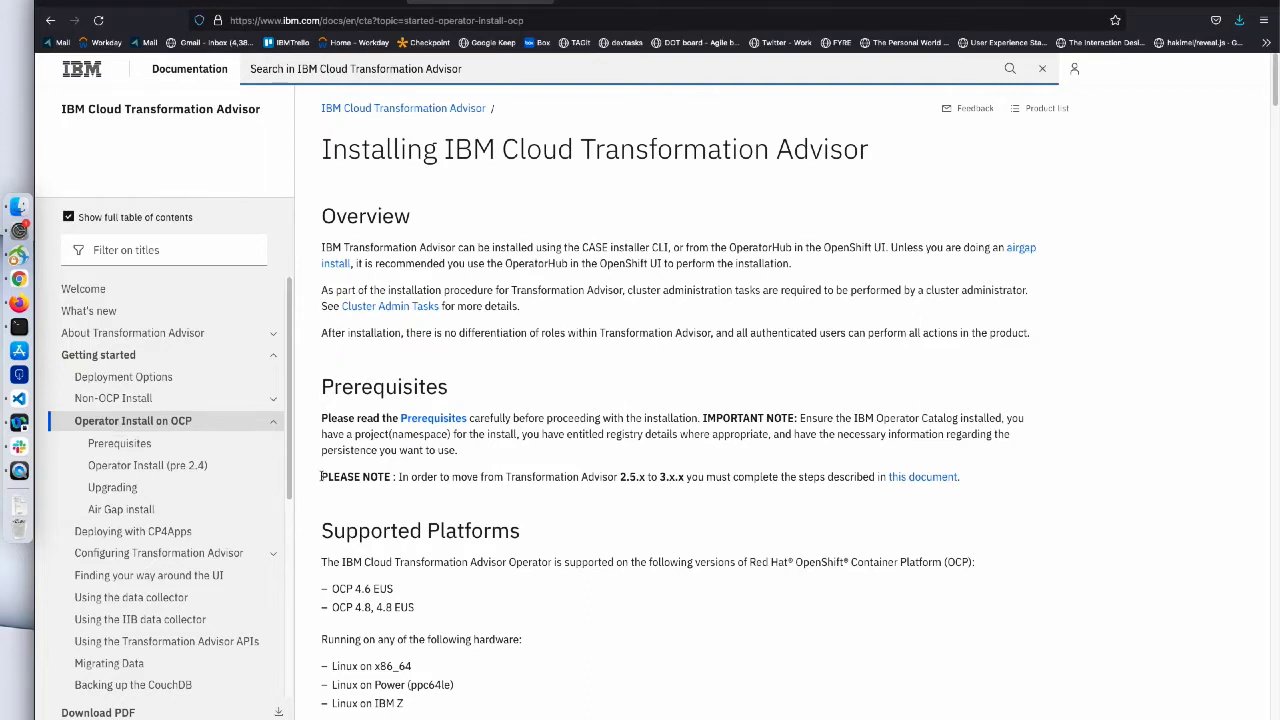
pyautogui.moveTo(321, 477); pyautogui.dragTo(804, 476)
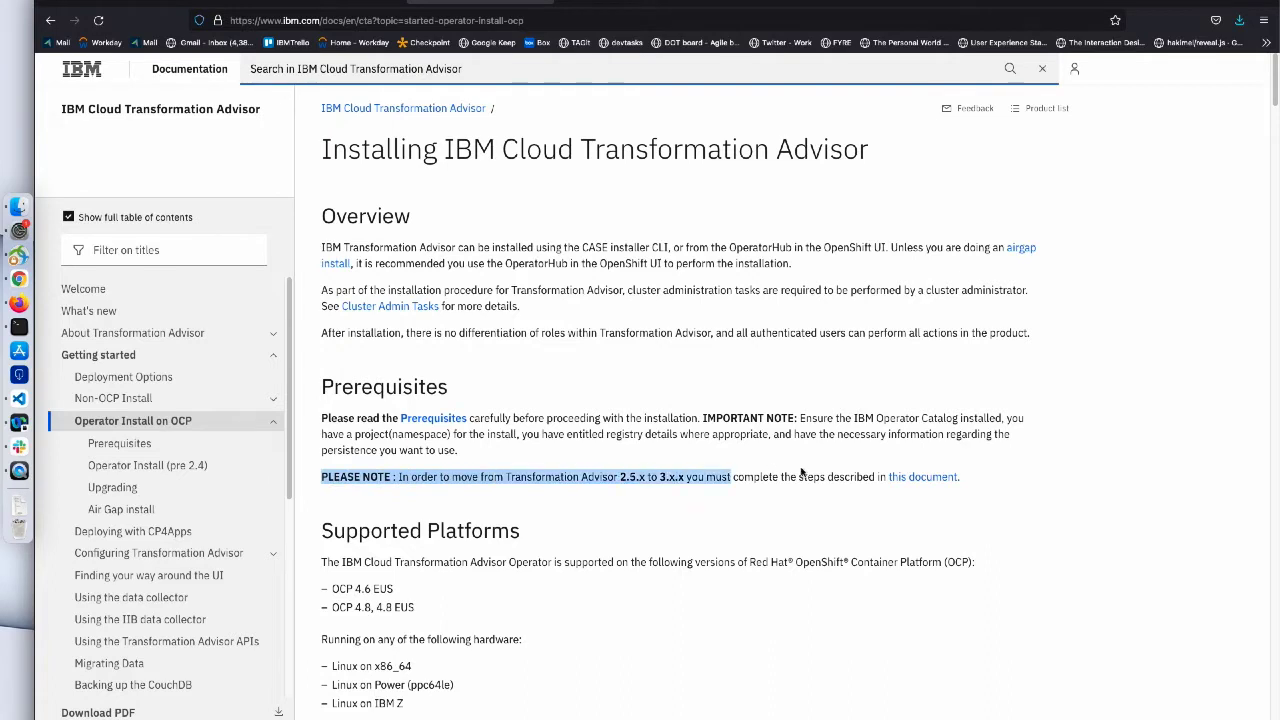
pyautogui.click(848, 464)
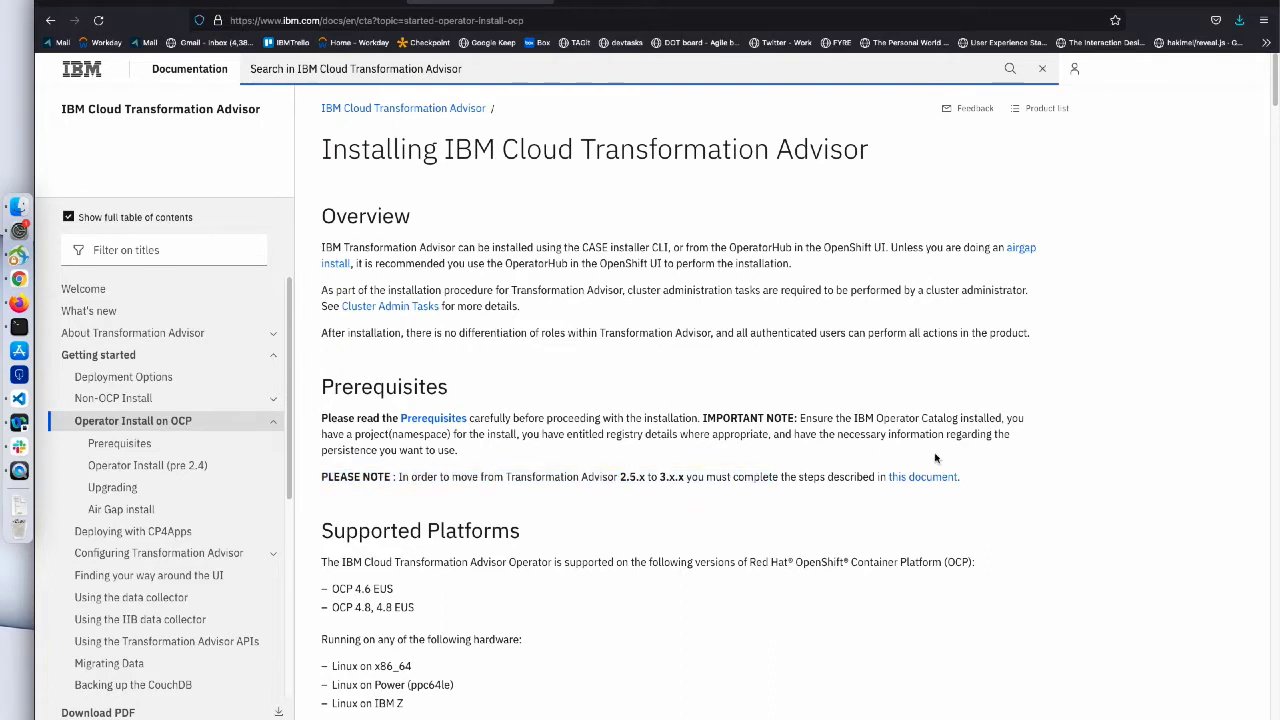
pyautogui.tripleClick(958, 477)
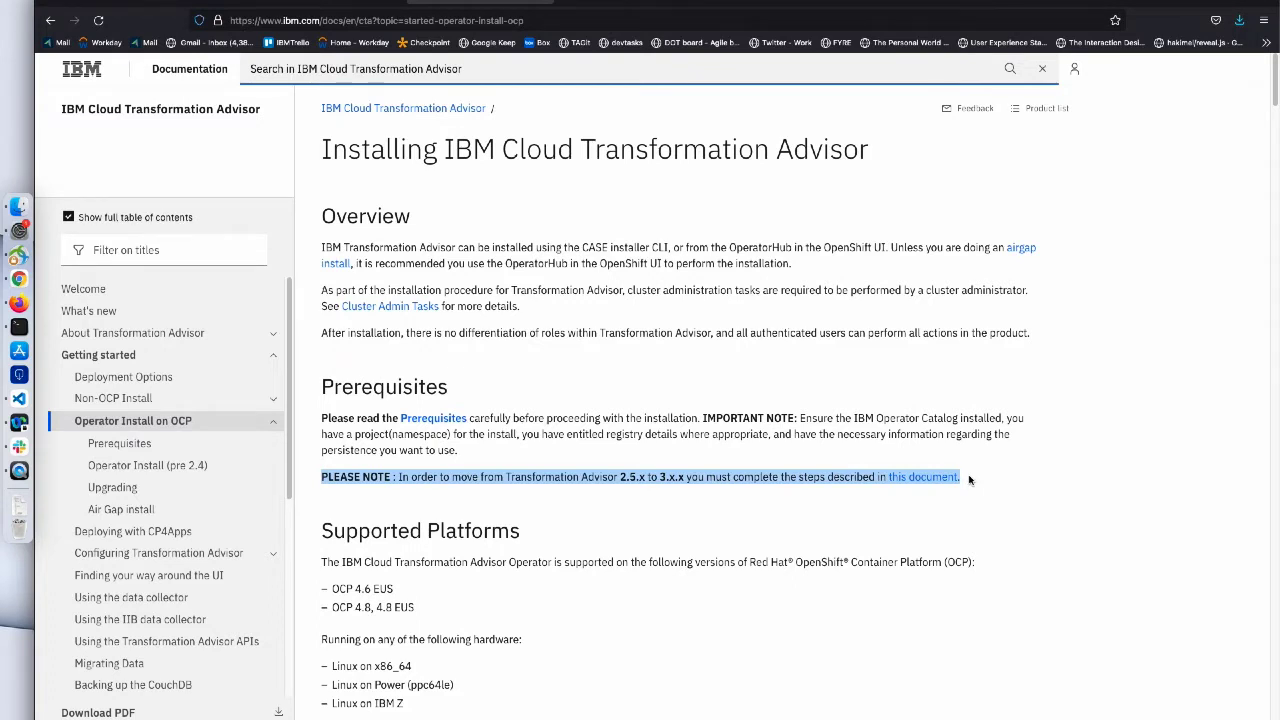
pyautogui.click(675, 504)
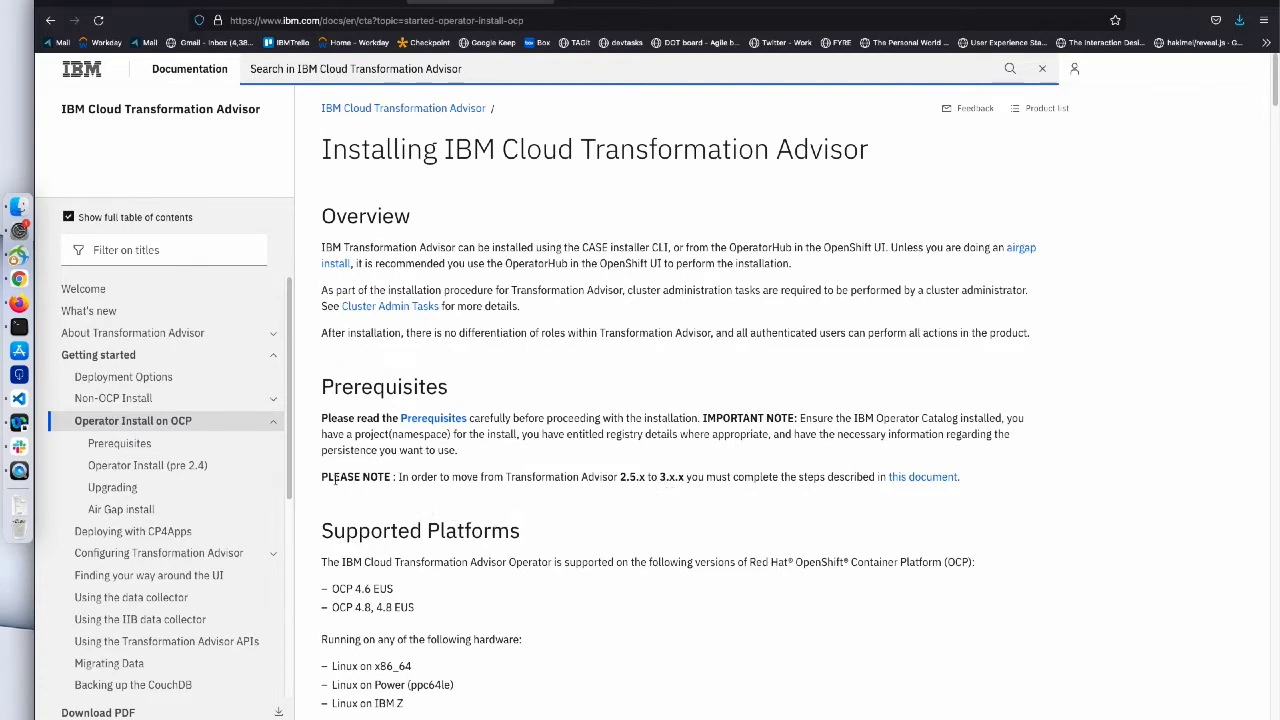
pyautogui.click(233, 487)
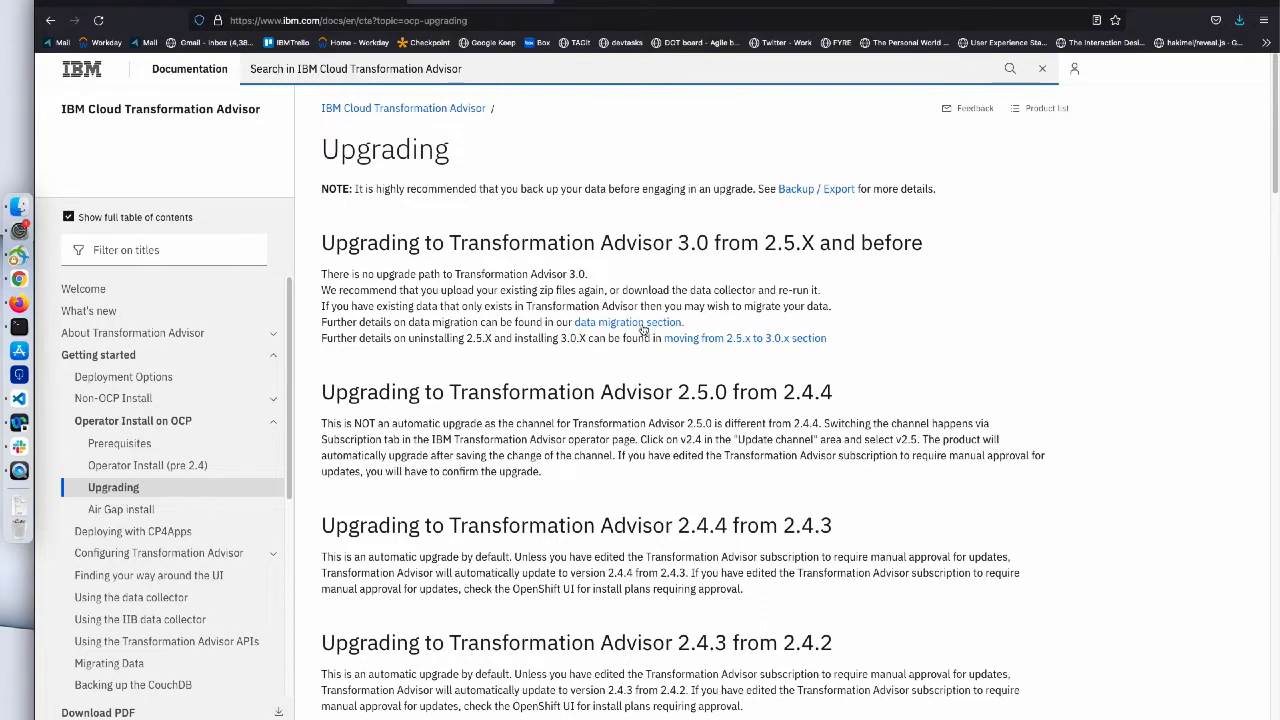
# - Open the 'Moving from 2.5.x to 3.0.x' guide and scroll to 'Using the Red Hat OpenShift UI'
pyautogui.click(735, 340)
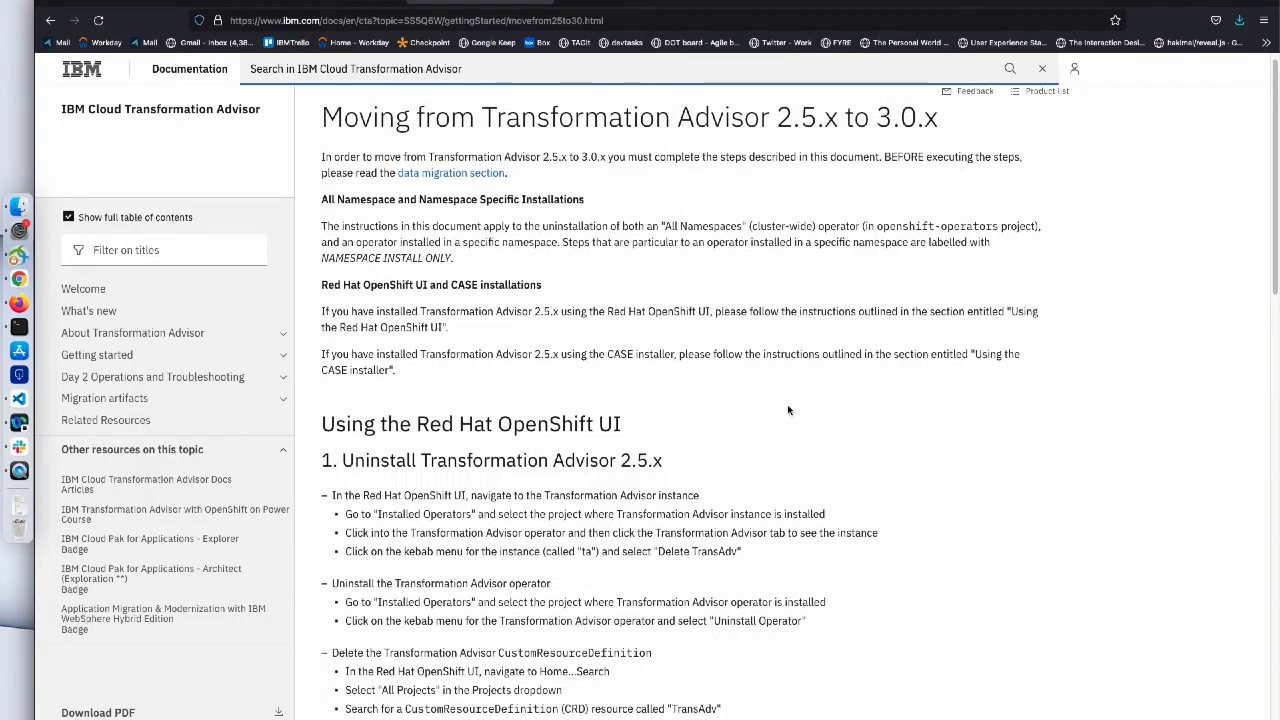
pyautogui.scroll(-3, 787, 410)
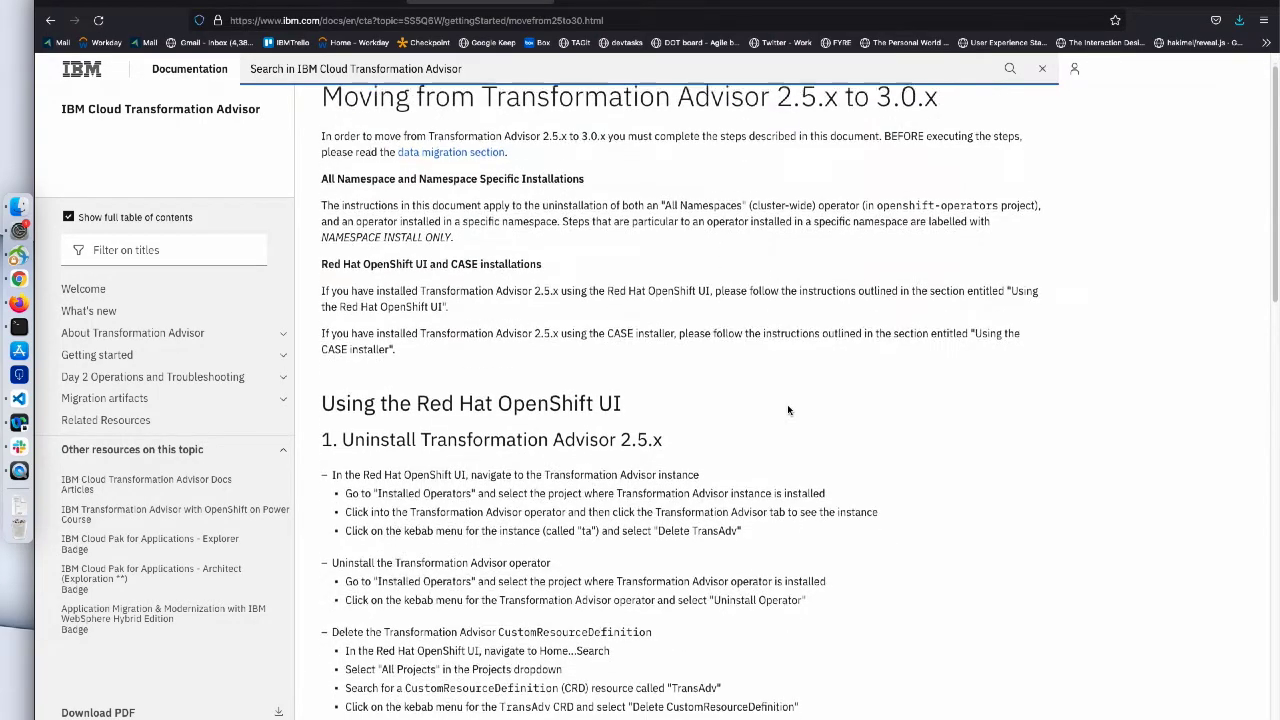
pyautogui.scroll(-2, 787, 410)
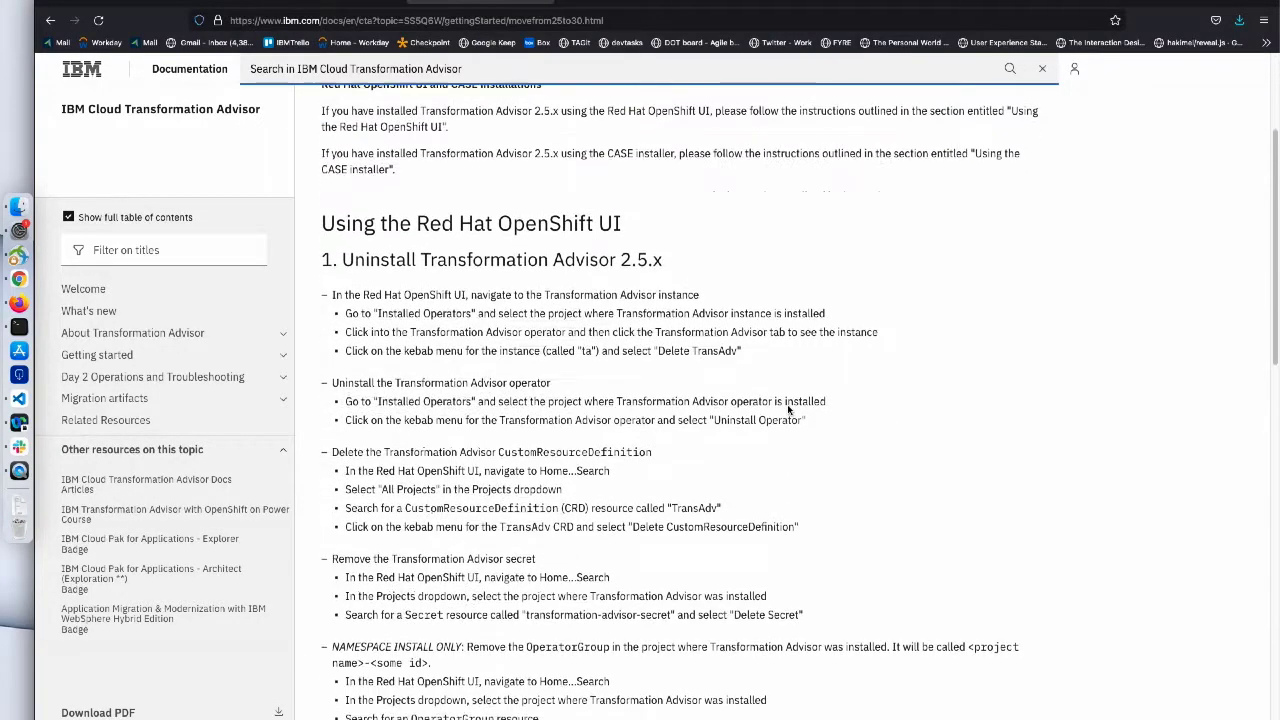
pyautogui.scroll(-1, 787, 410)
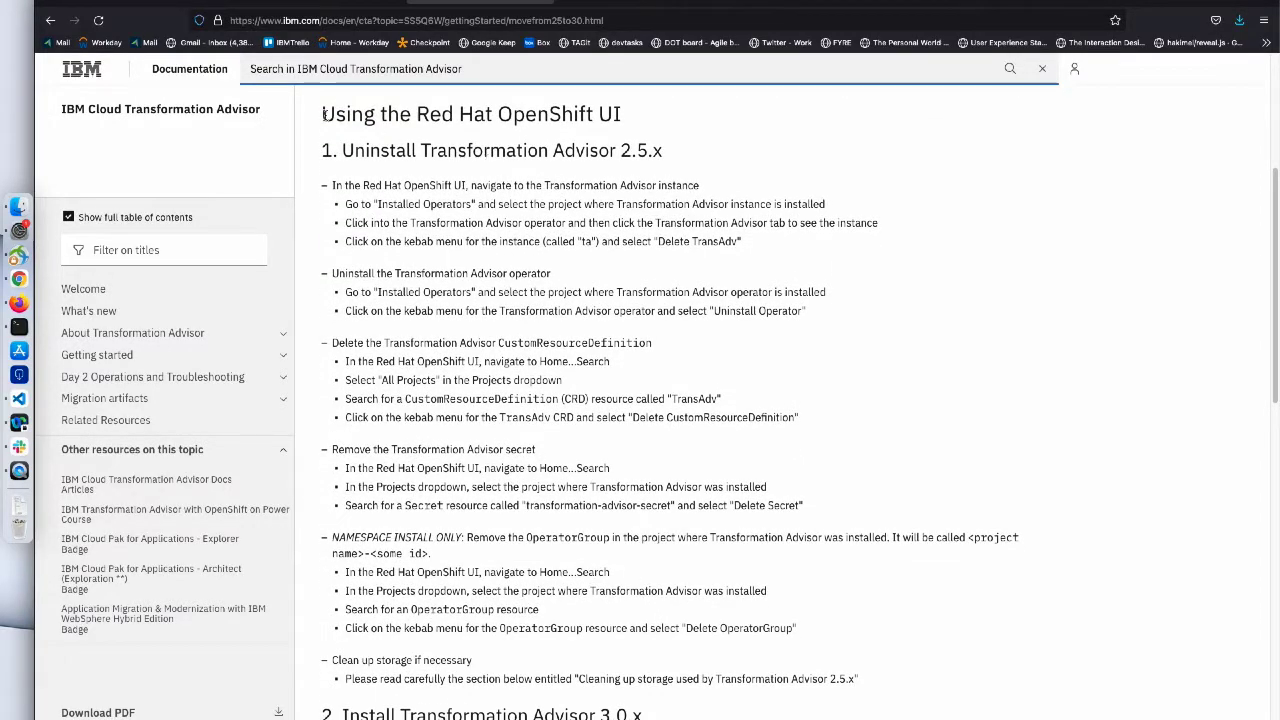
pyautogui.moveTo(324, 114); pyautogui.dragTo(630, 106)
pyautogui.click(645, 119)
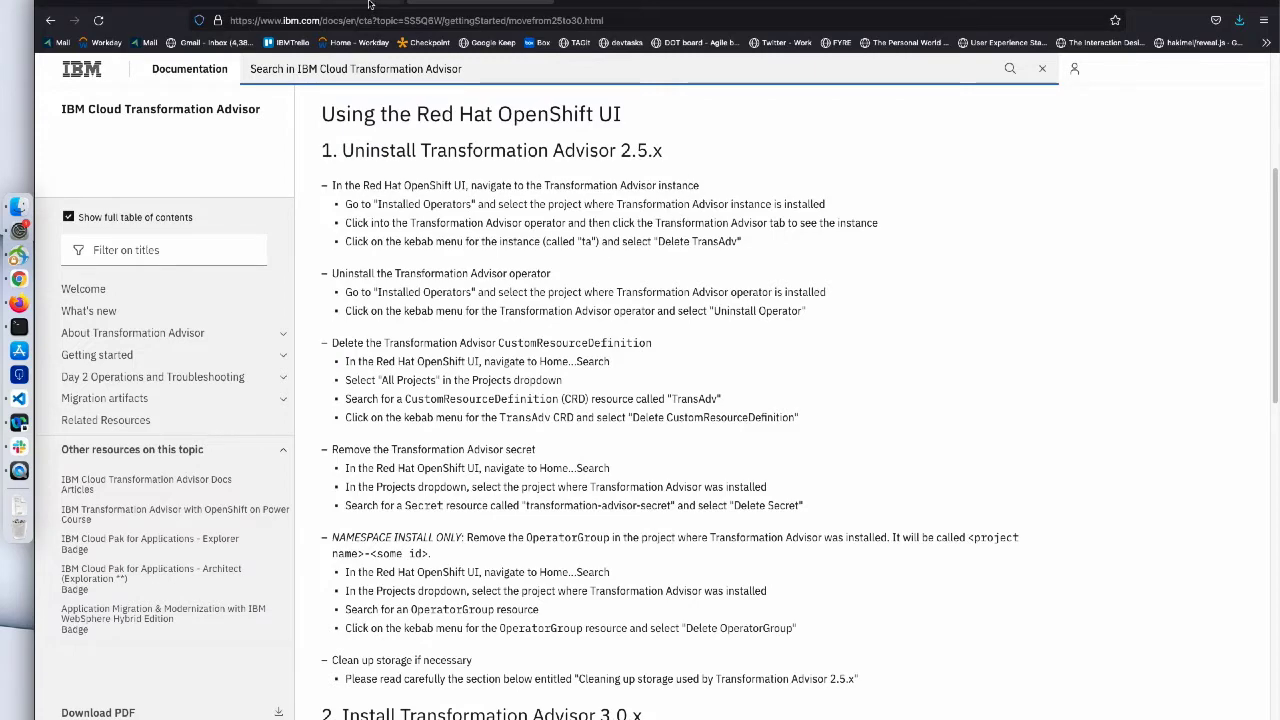
pyautogui.click(163, 2)
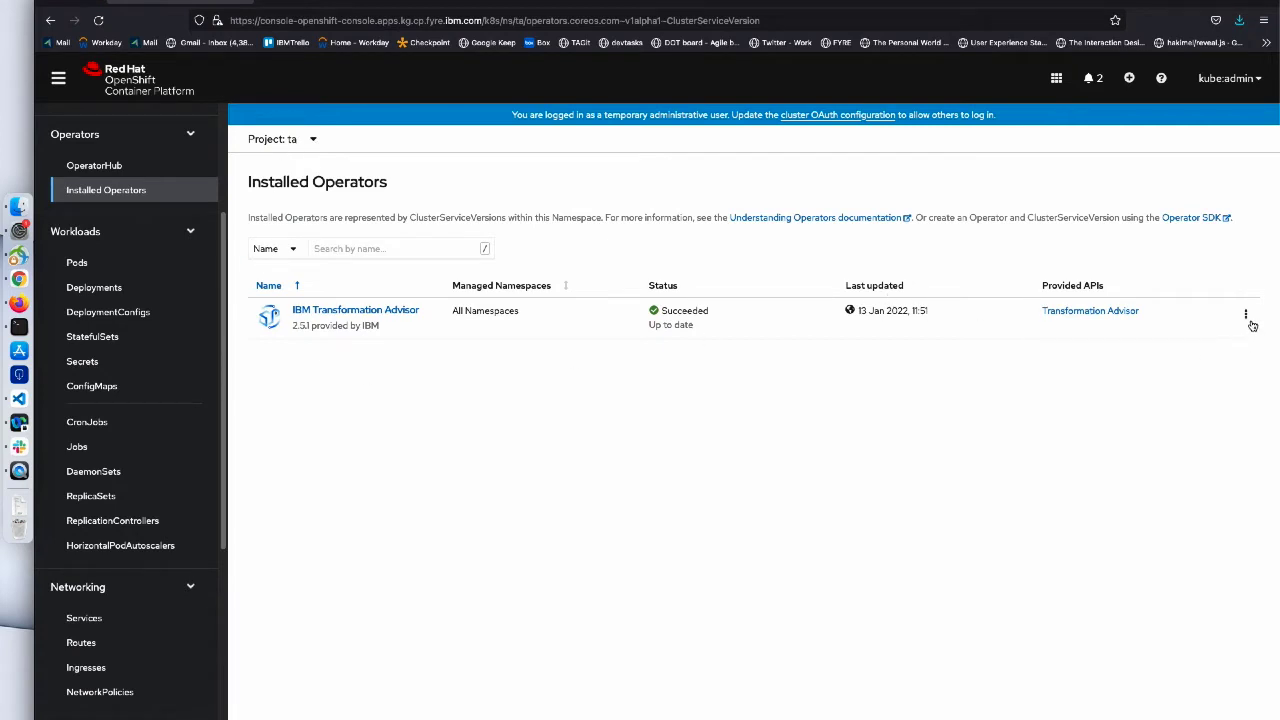
# - Delete the ta TransAdv instance from the IBM Transformation Advisor operator's Transformation Advisor tab
pyautogui.click(407, 312)
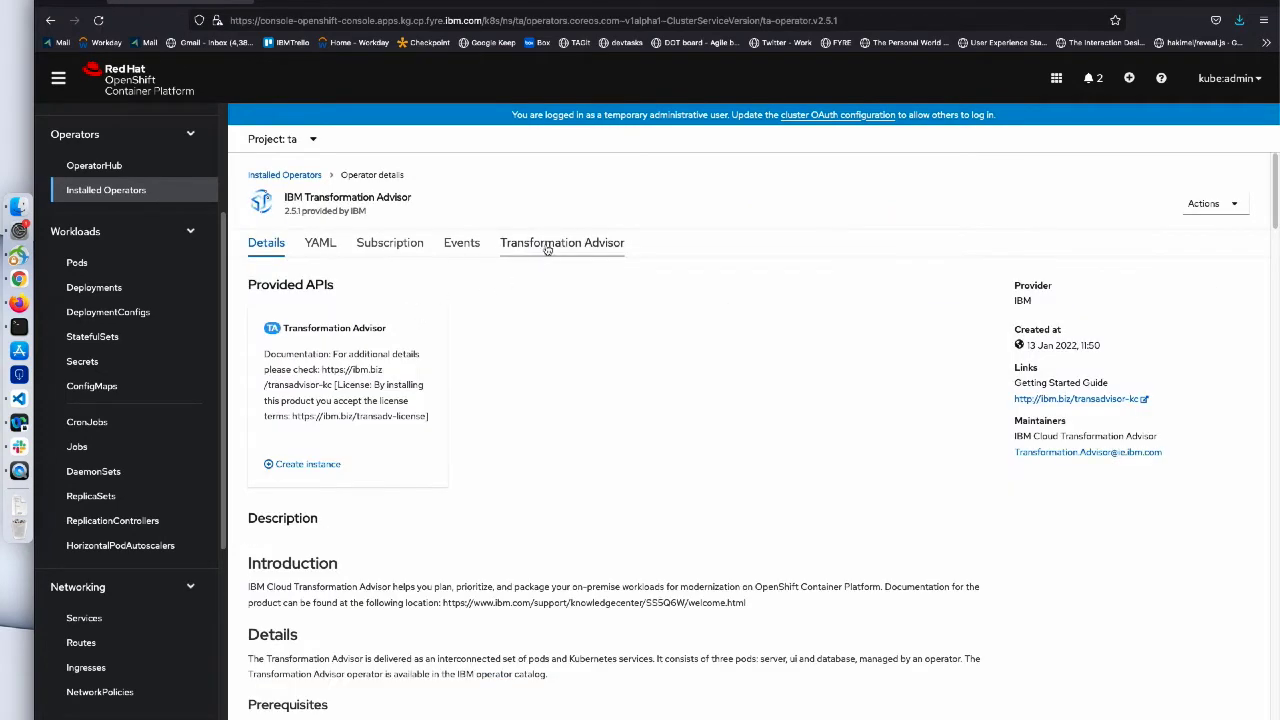
pyautogui.click(547, 249)
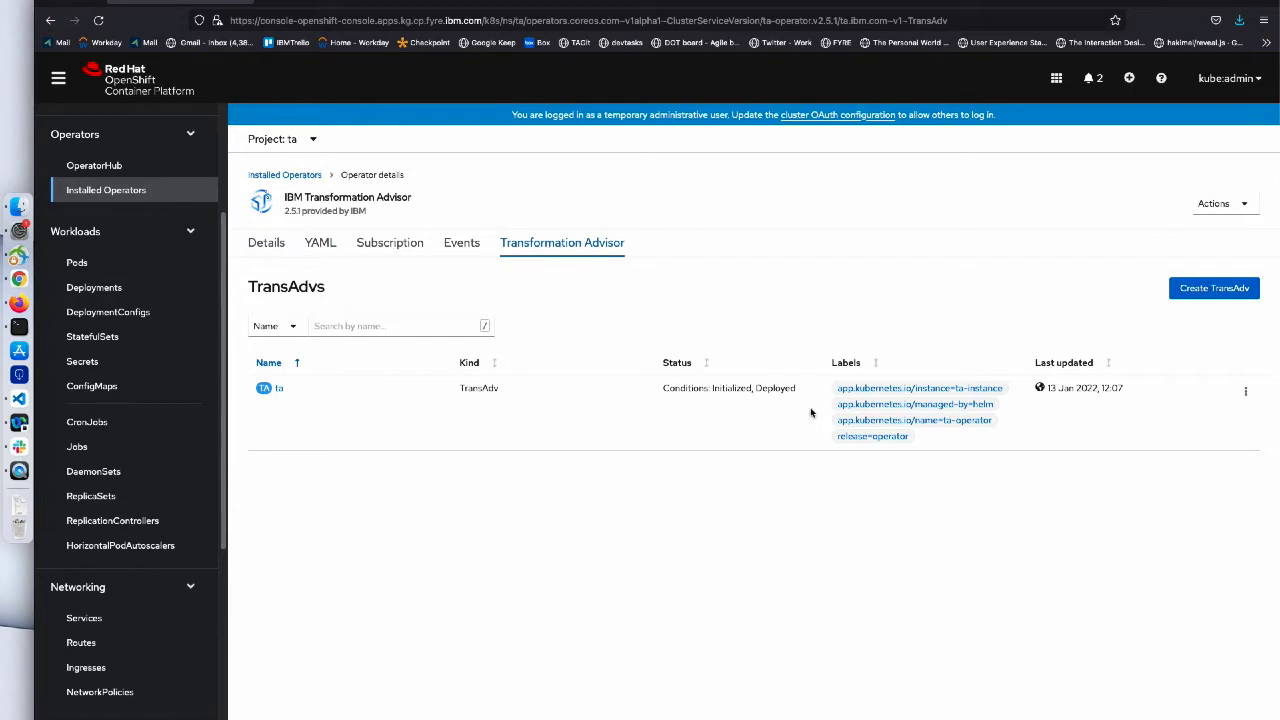
pyautogui.click(1247, 393)
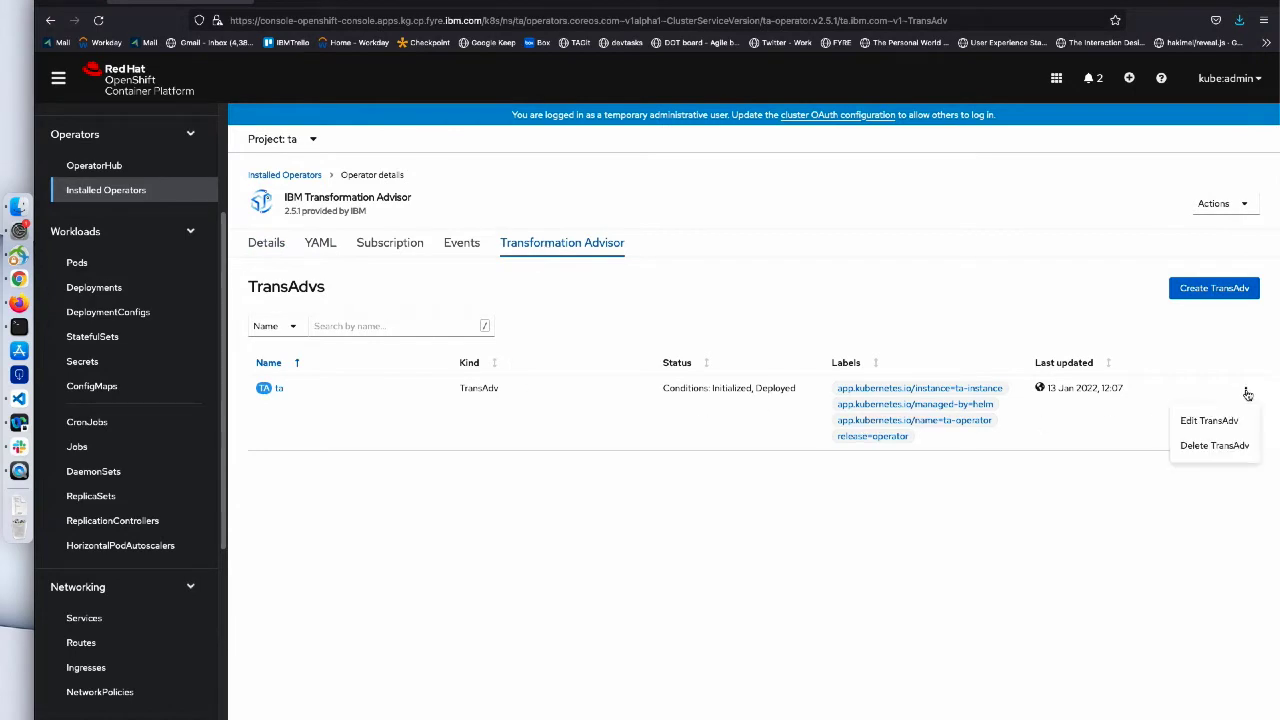
pyautogui.click(1214, 446)
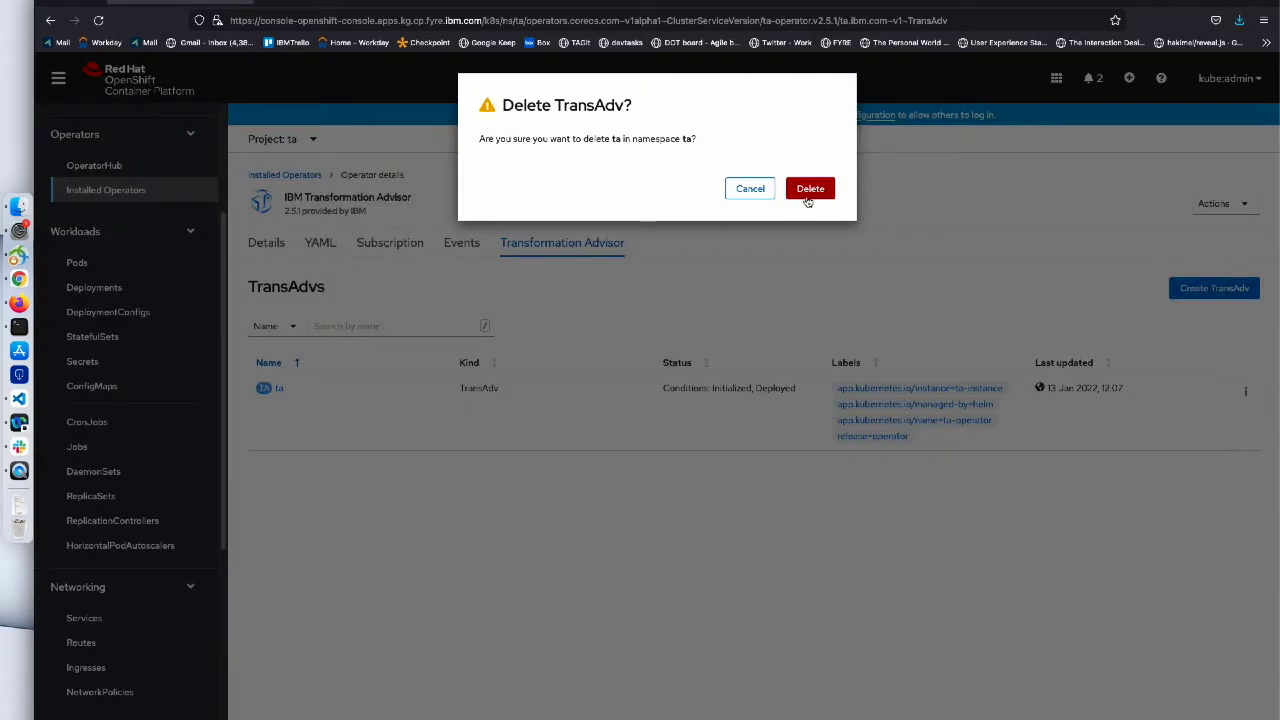
pyautogui.click(810, 190)
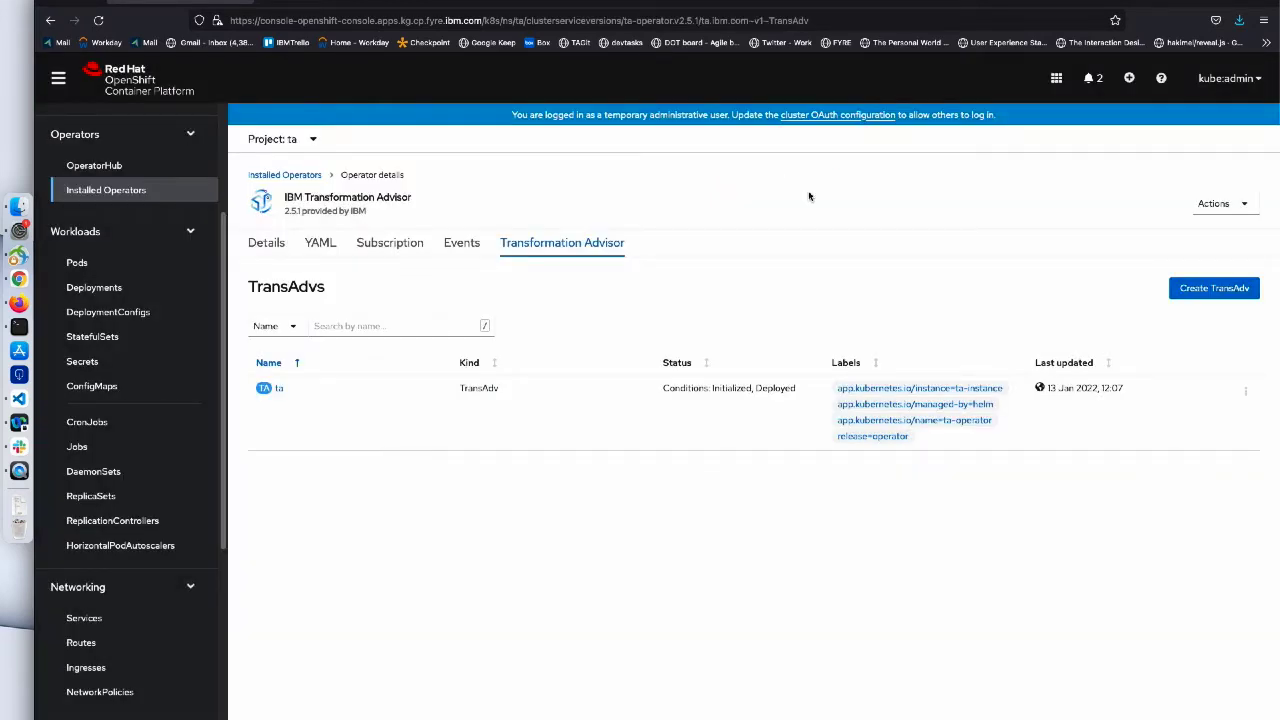
pyautogui.click(482, 3)
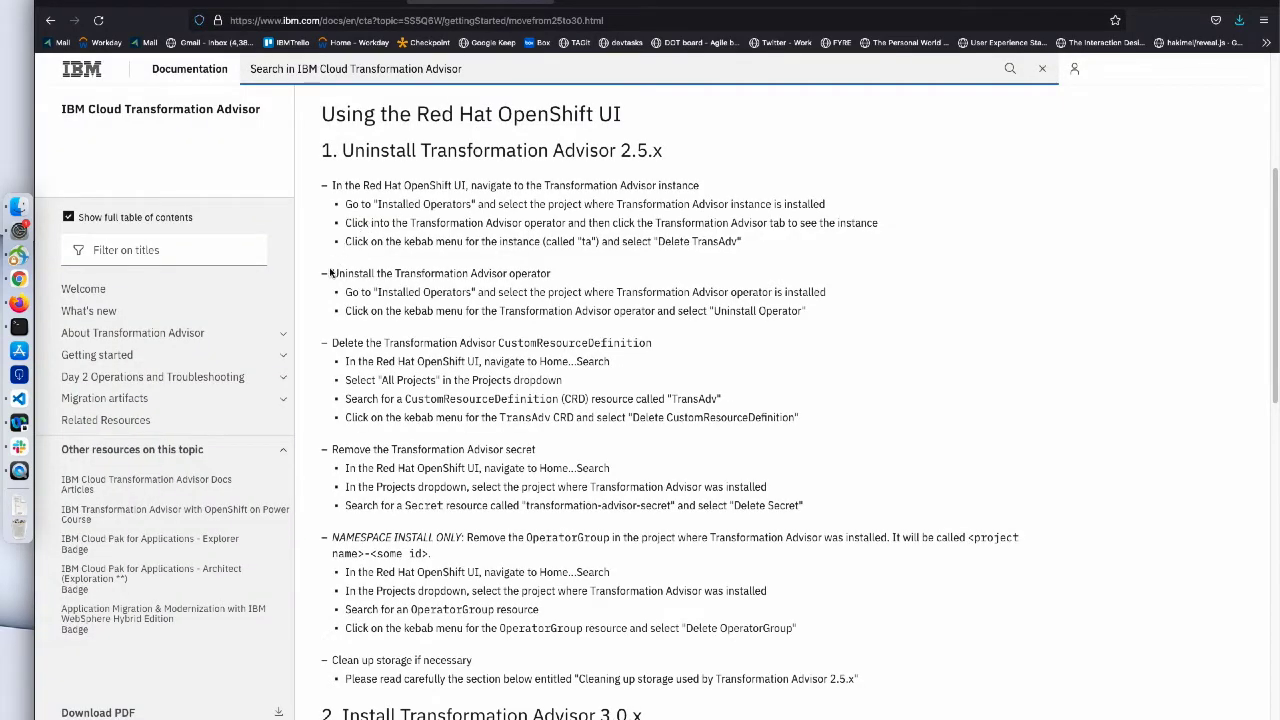
# - Note the guide's 'Uninstall the Transformation Advisor operator' step and return to Installed Operators
pyautogui.moveTo(333, 273); pyautogui.dragTo(558, 284)
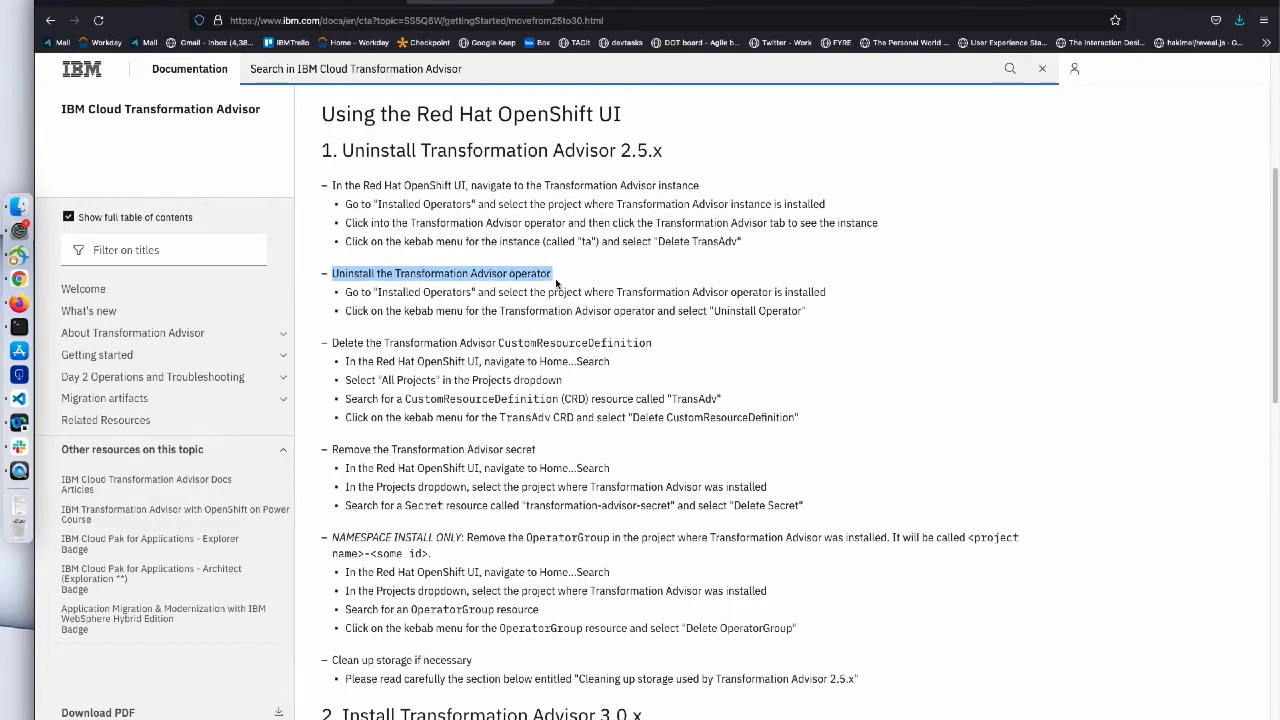
pyautogui.click(567, 285)
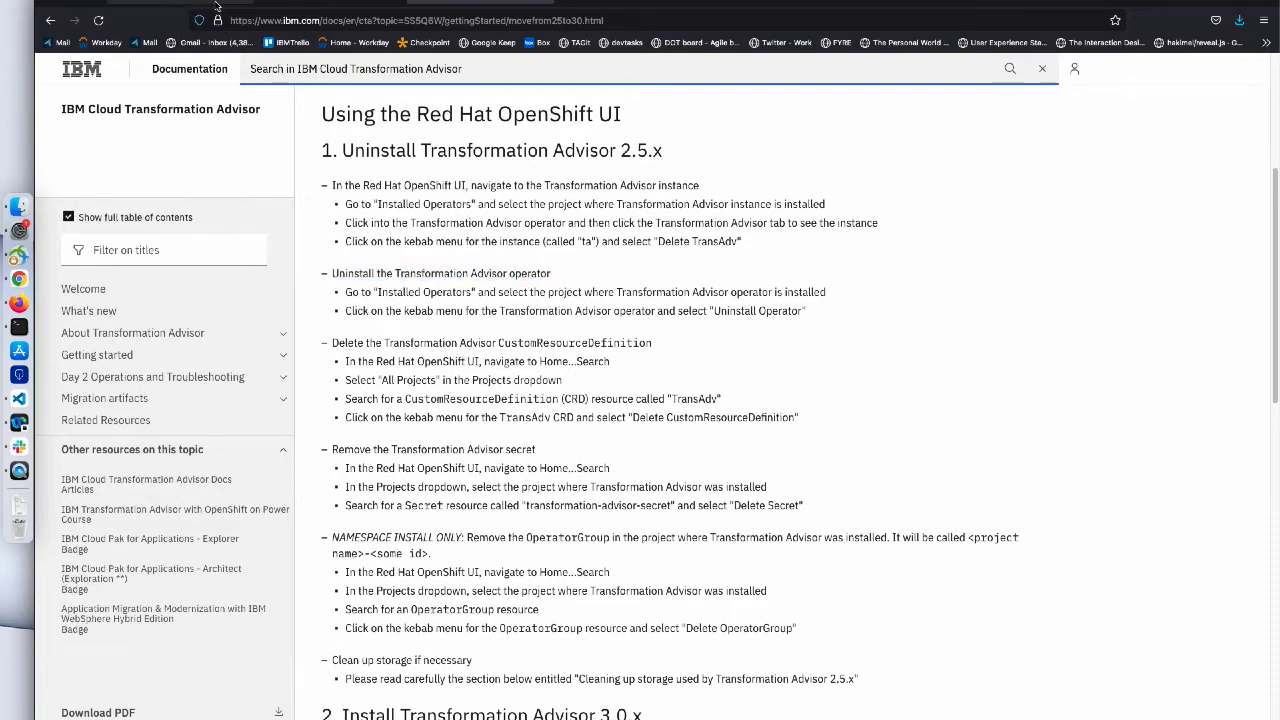
pyautogui.click(172, 3)
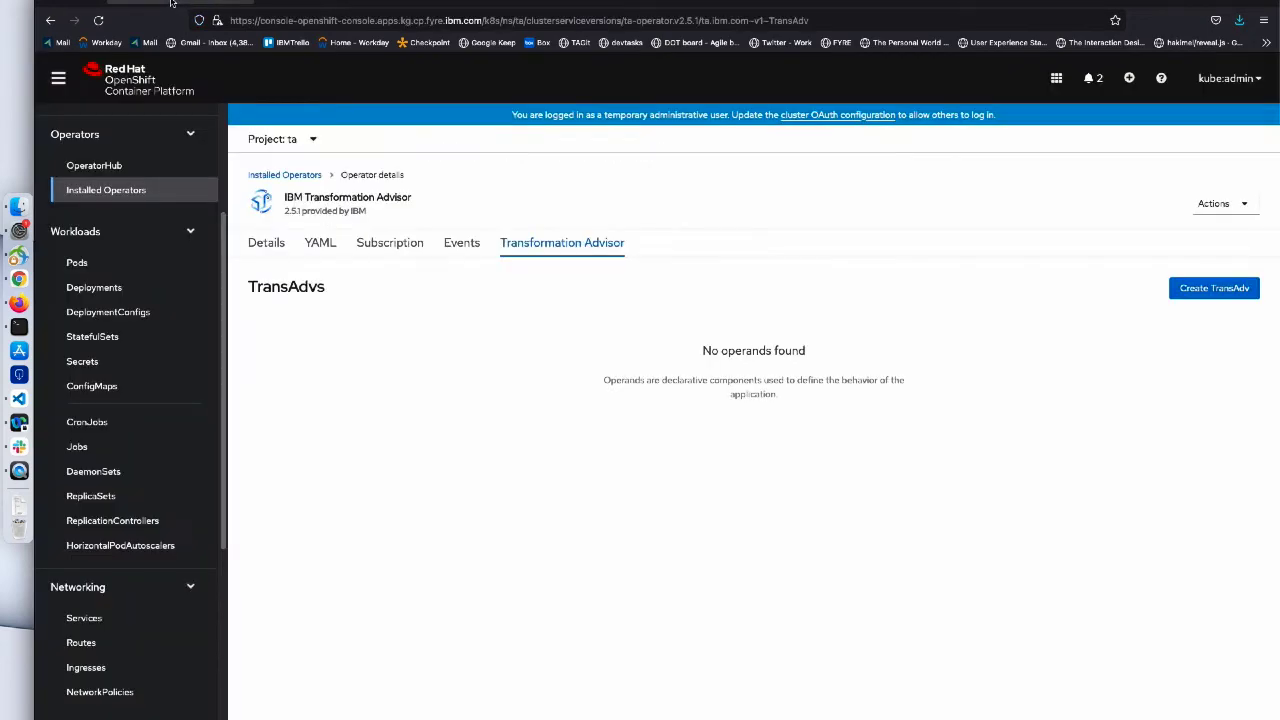
pyautogui.click(289, 176)
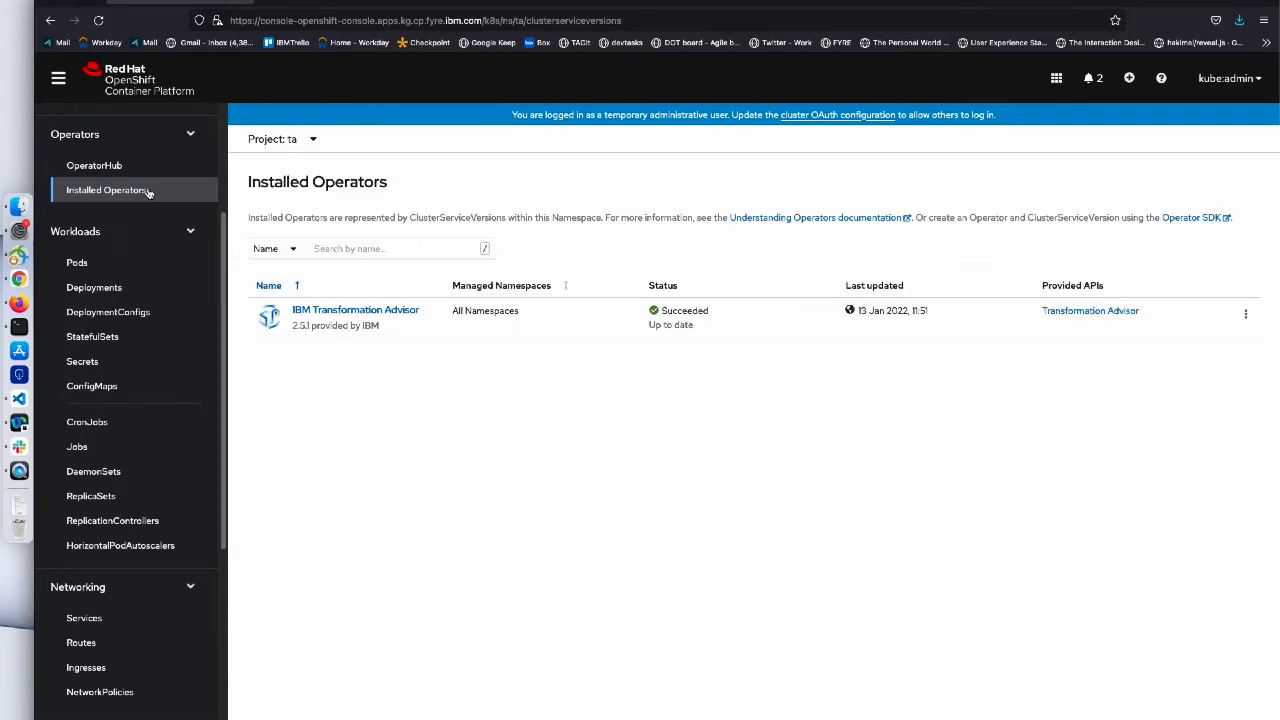
pyautogui.click(148, 192)
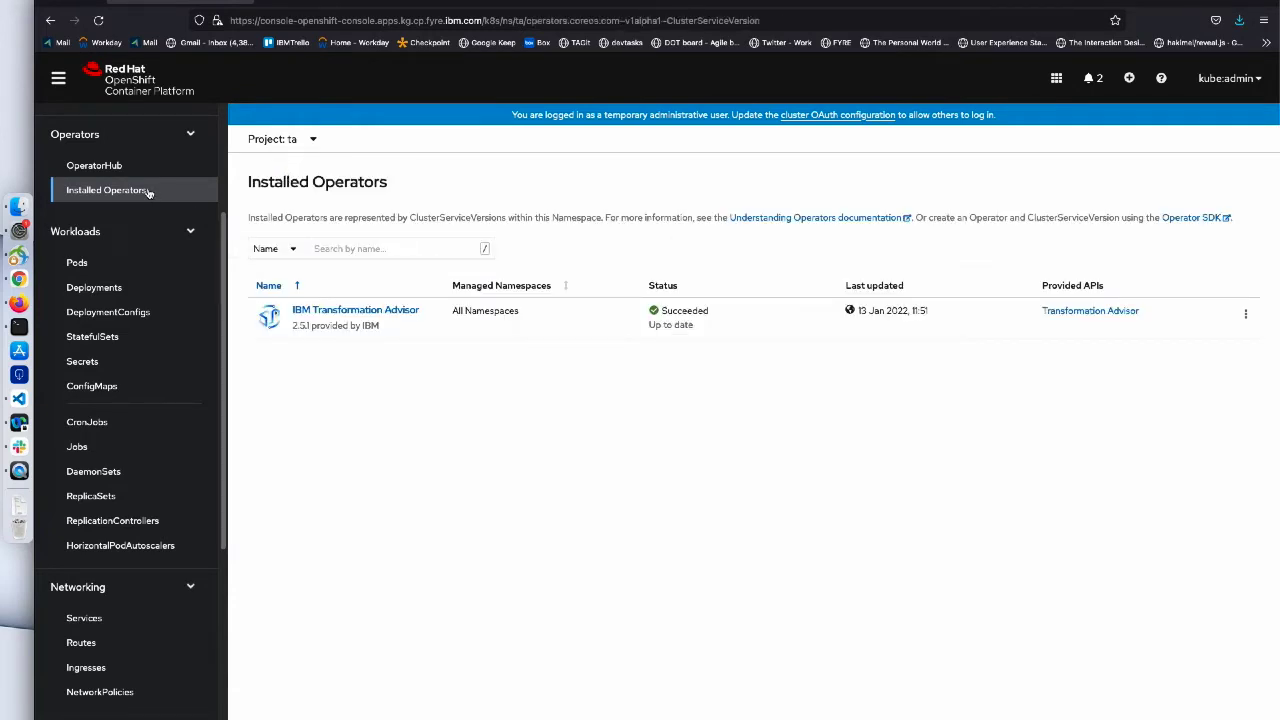
# - Switch to project openshift-operators and uninstall the IBM Transformation Advisor operator
pyautogui.click(314, 141)
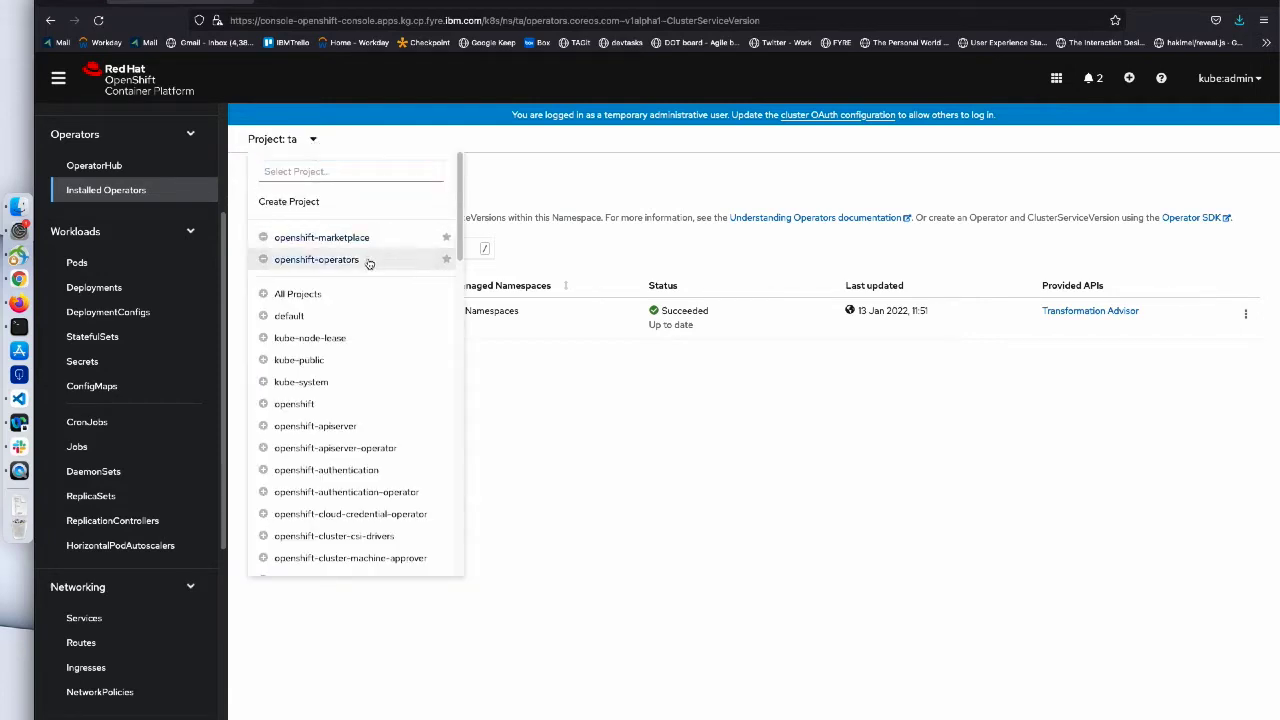
pyautogui.click(316, 260)
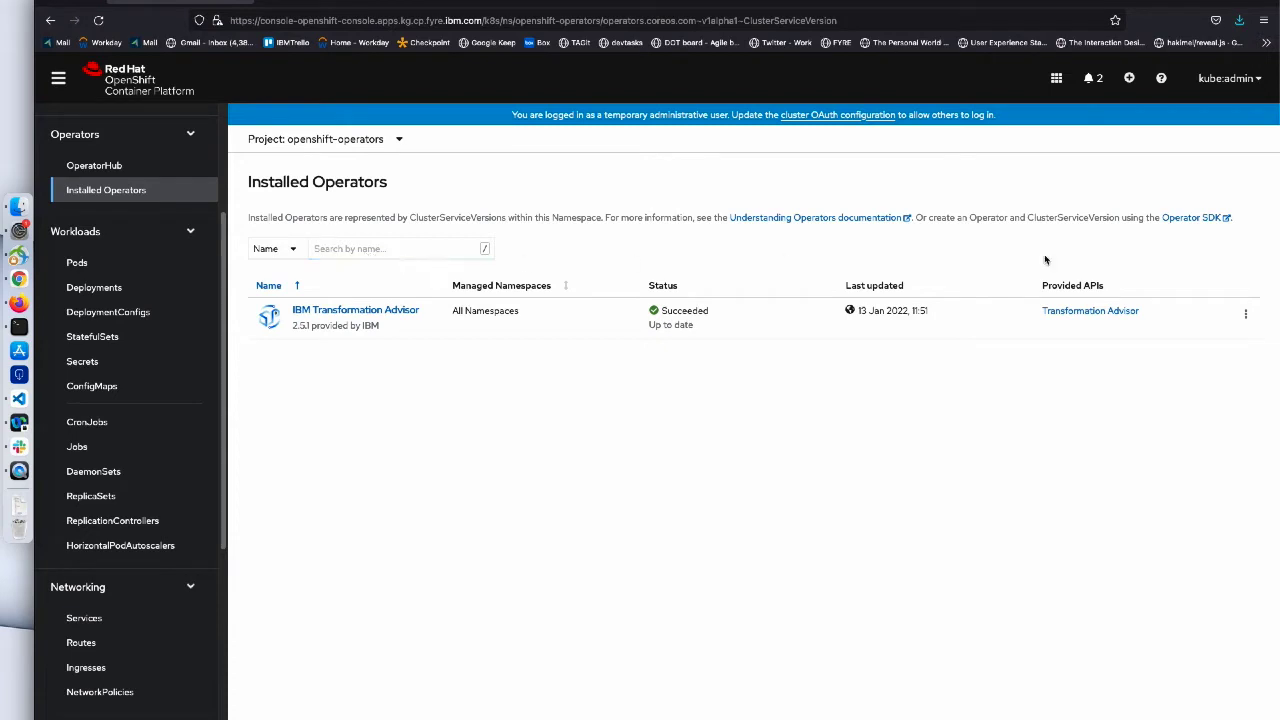
pyautogui.click(1245, 314)
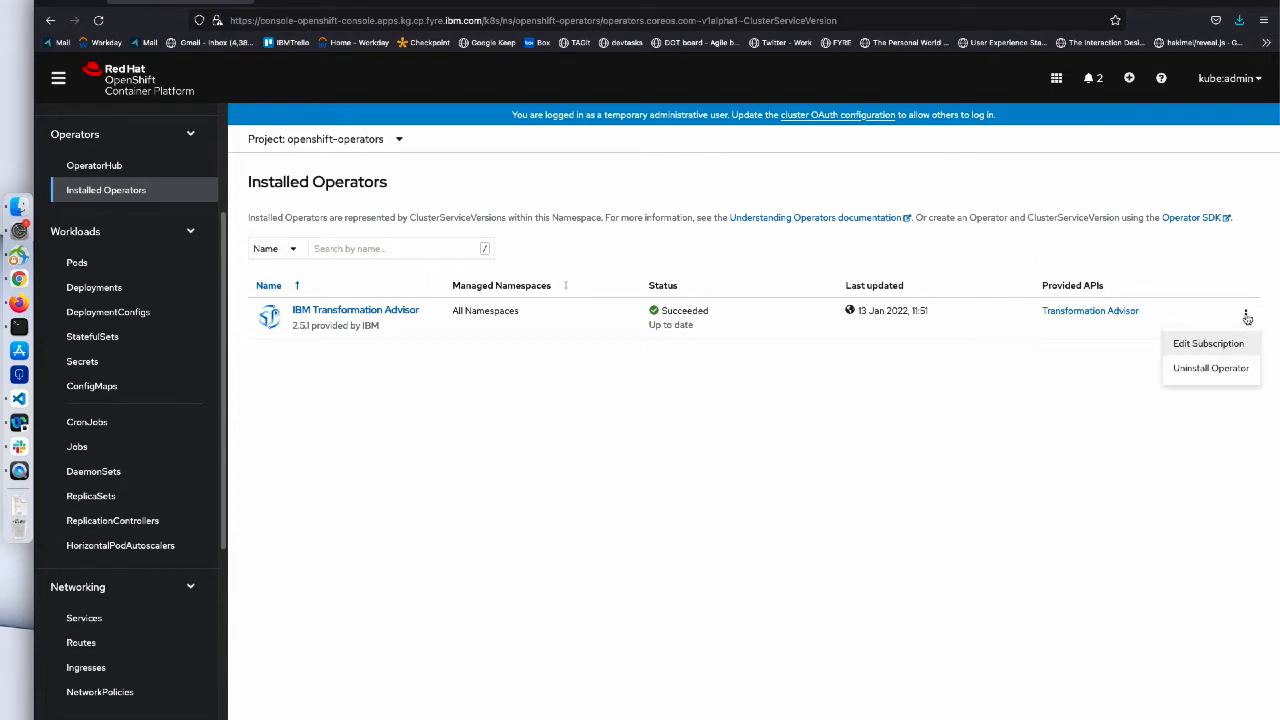
pyautogui.click(1212, 368)
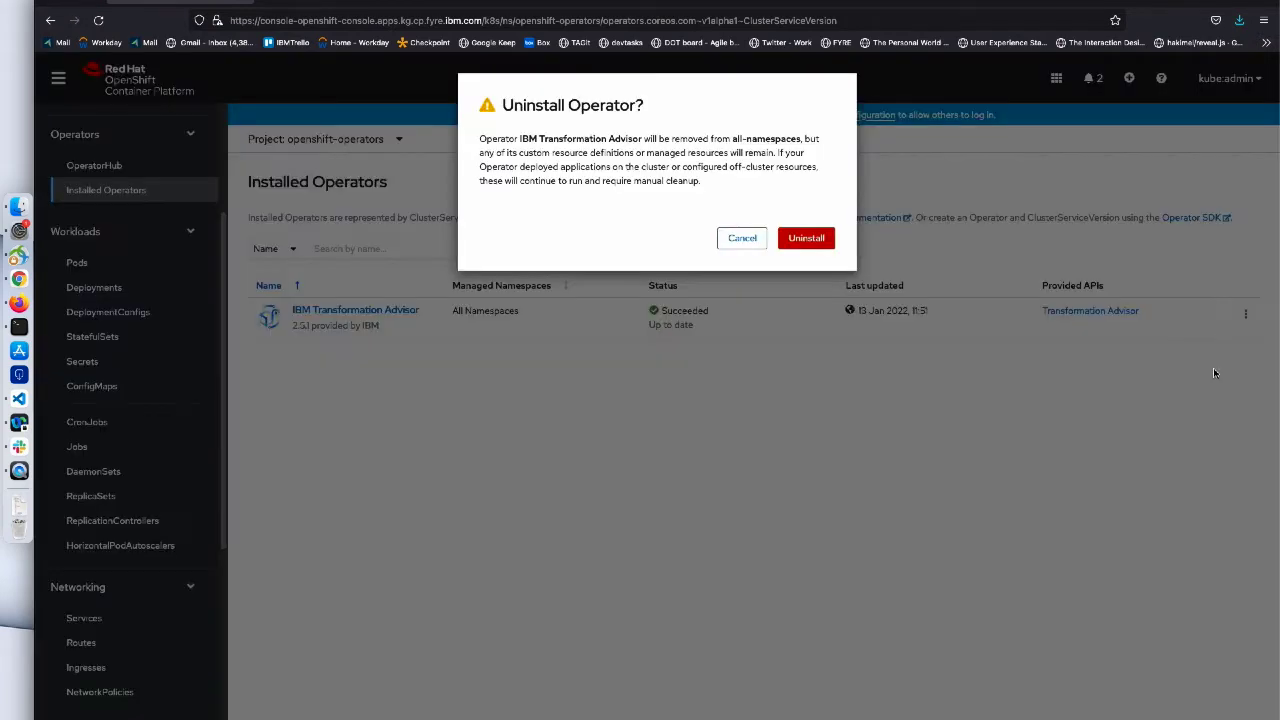
pyautogui.click(815, 243)
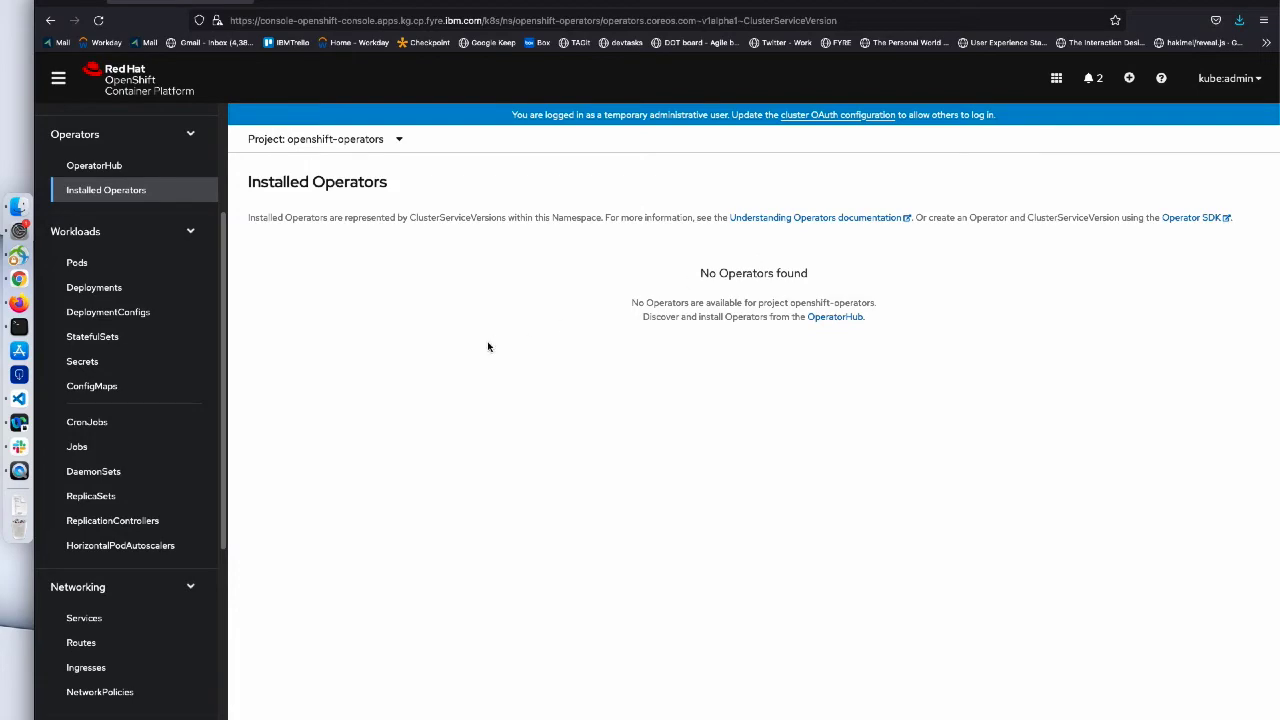
# - Search cluster resources for CustomResourceDefinition, typing CRD in the Resources list
pyautogui.click(481, 2)
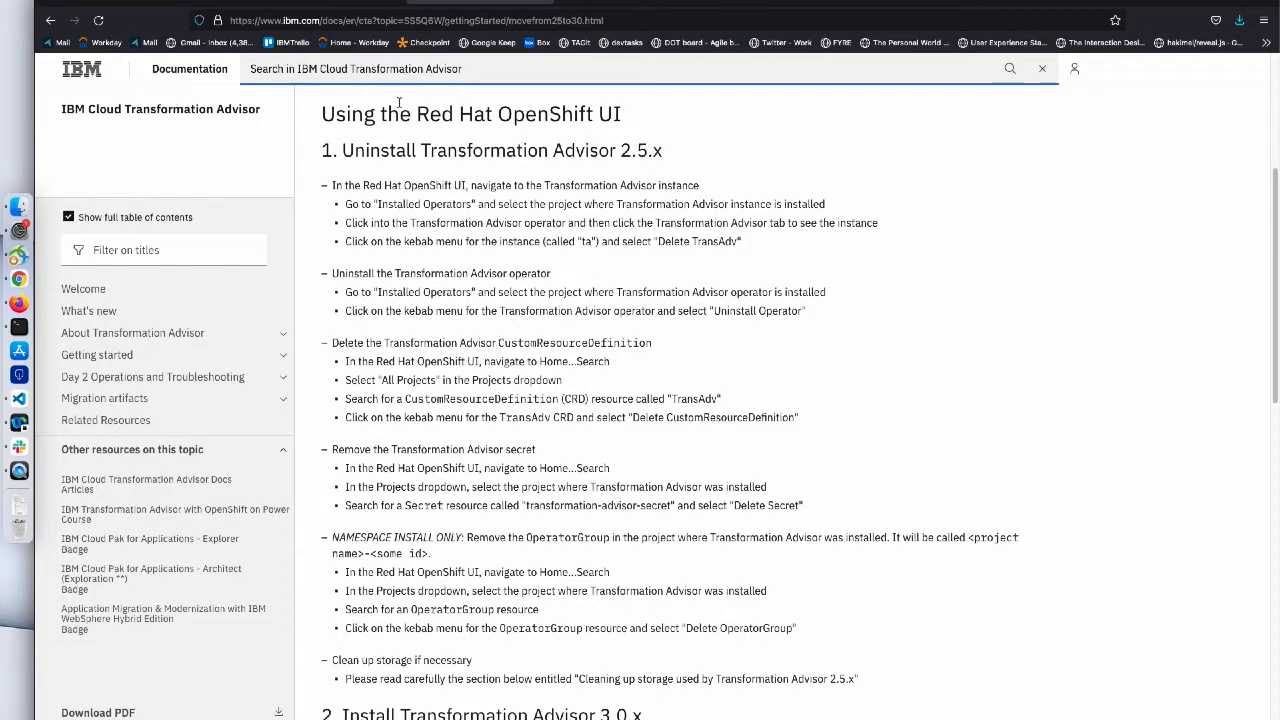
pyautogui.click(185, 3)
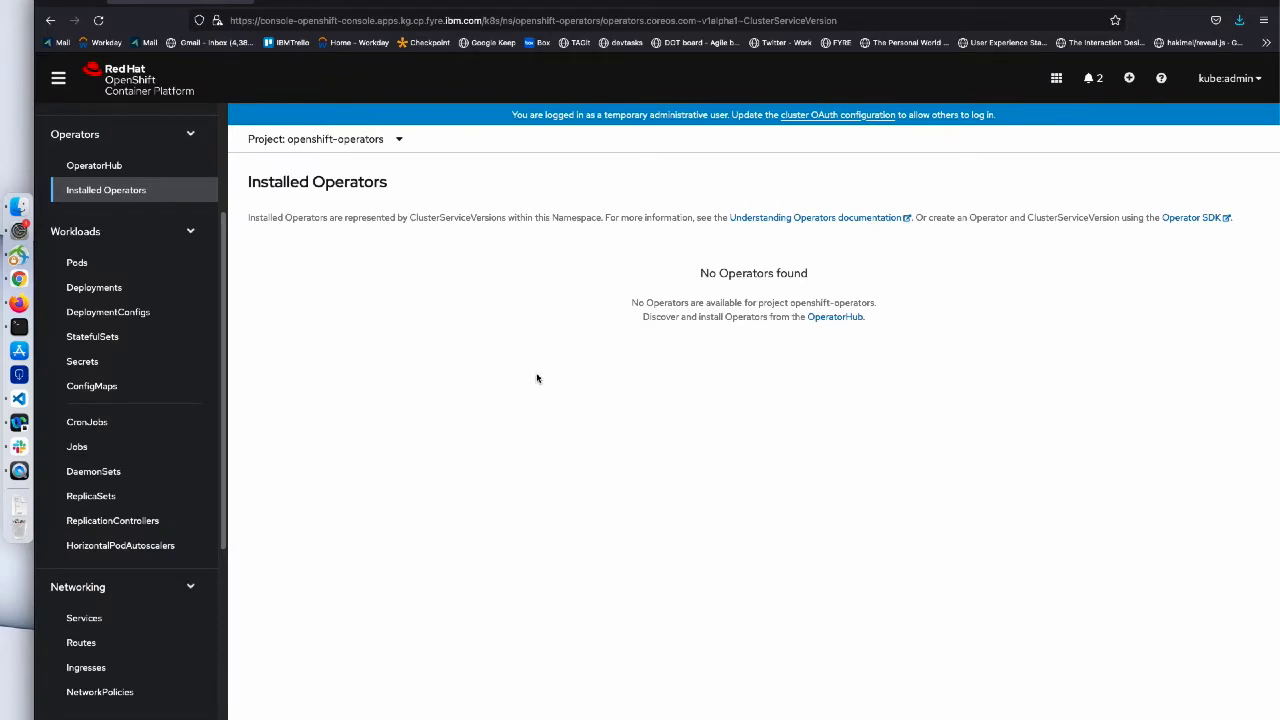
pyautogui.scroll(4, 180, 357)
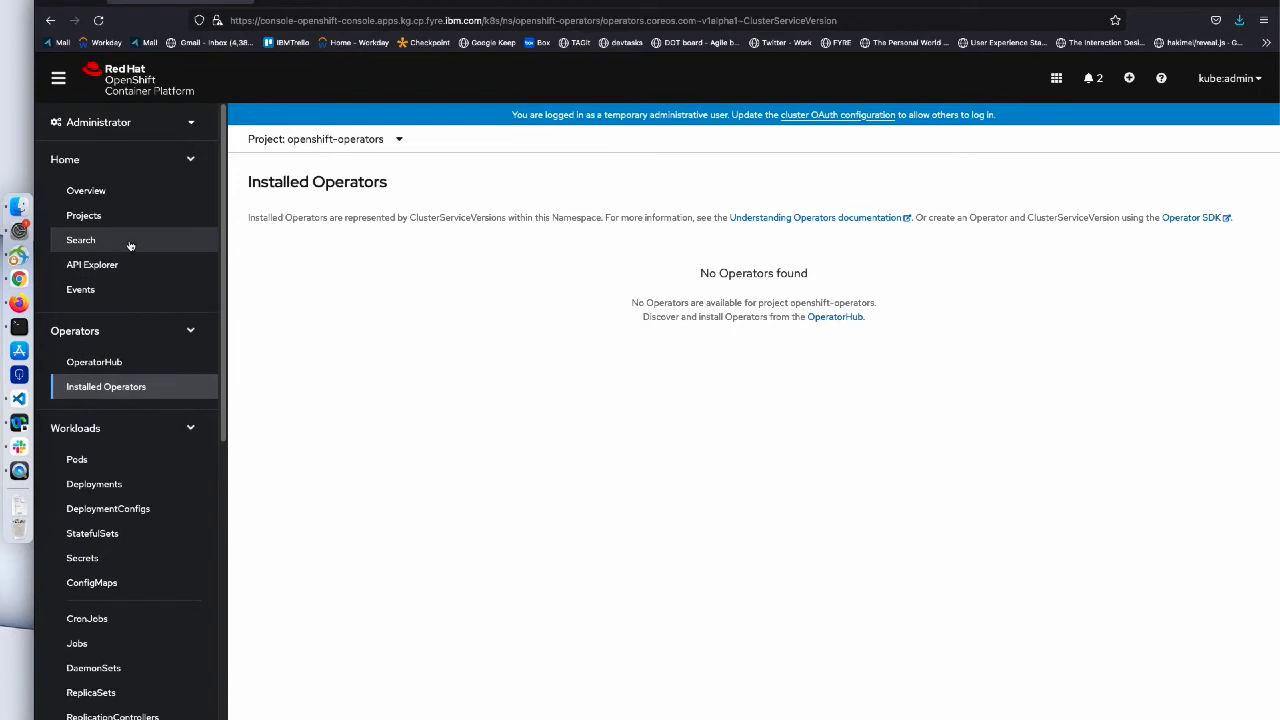
pyautogui.click(129, 243)
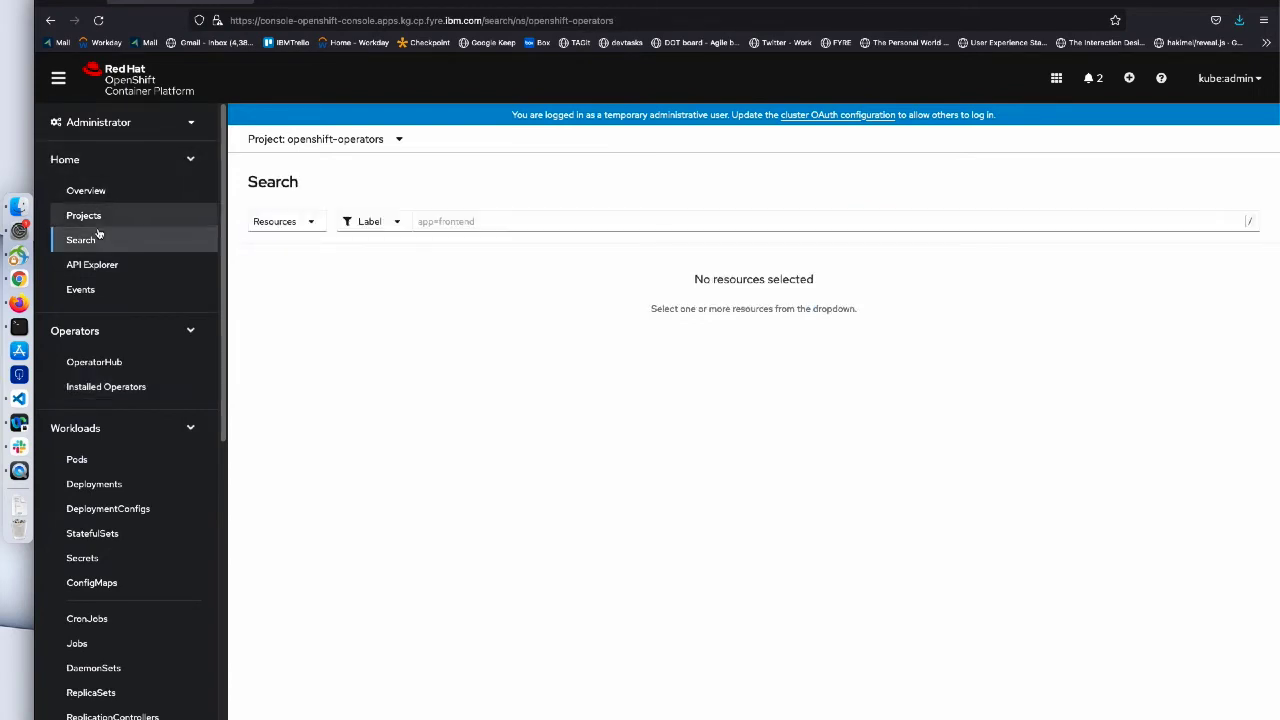
pyautogui.click(311, 222)
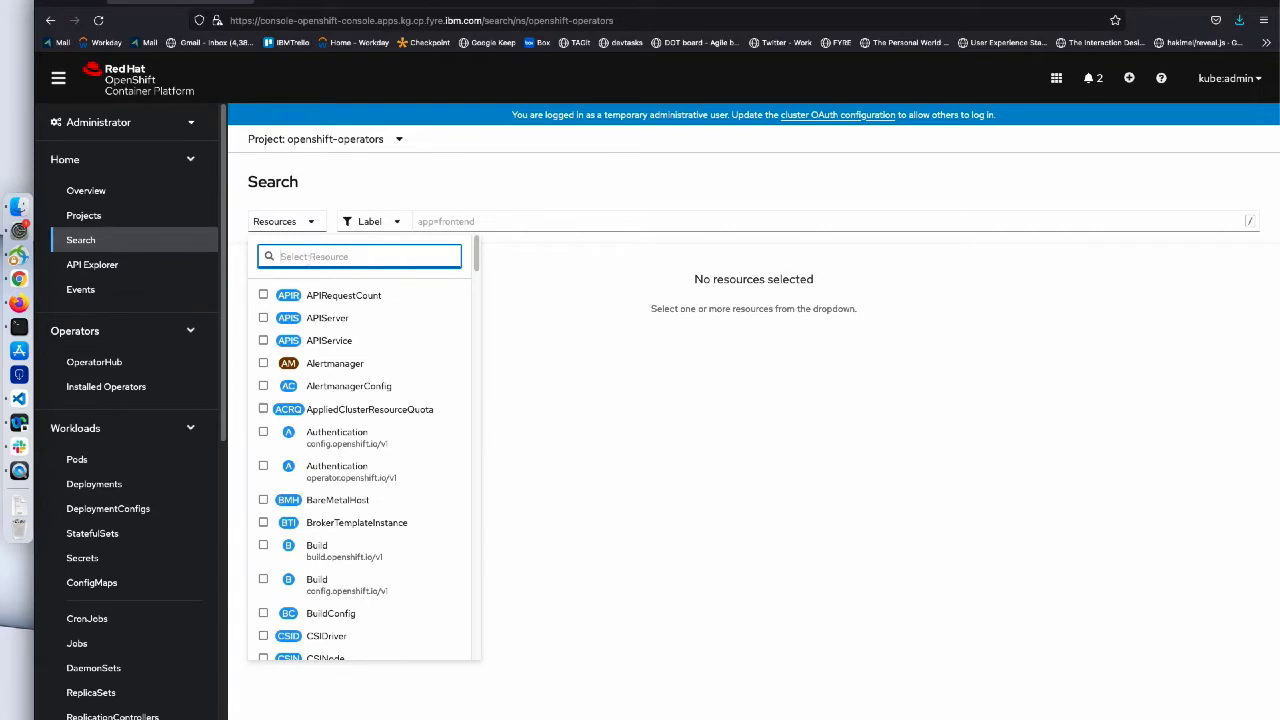
pyautogui.write('CRD')
pyautogui.click(388, 299)
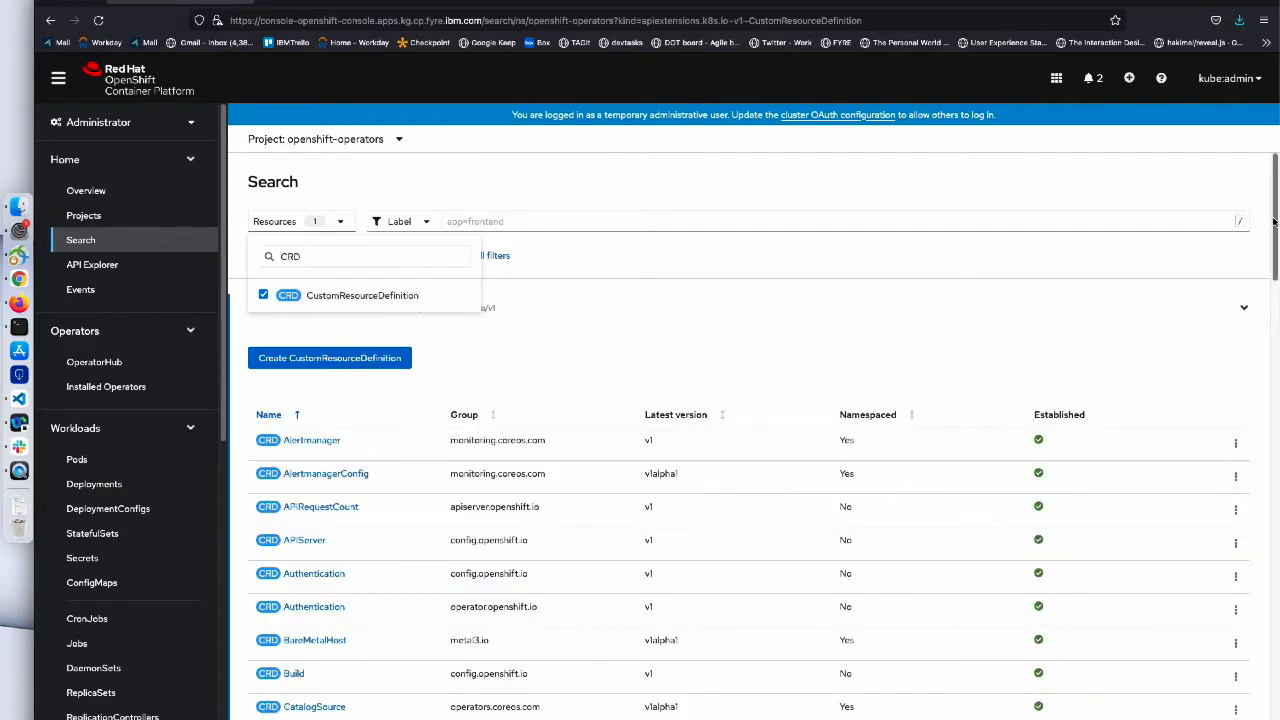
# - Delete the TransAdv CustomResourceDefinition and confirm the deletion
pyautogui.moveTo(1275, 222); pyautogui.dragTo(1274, 670)
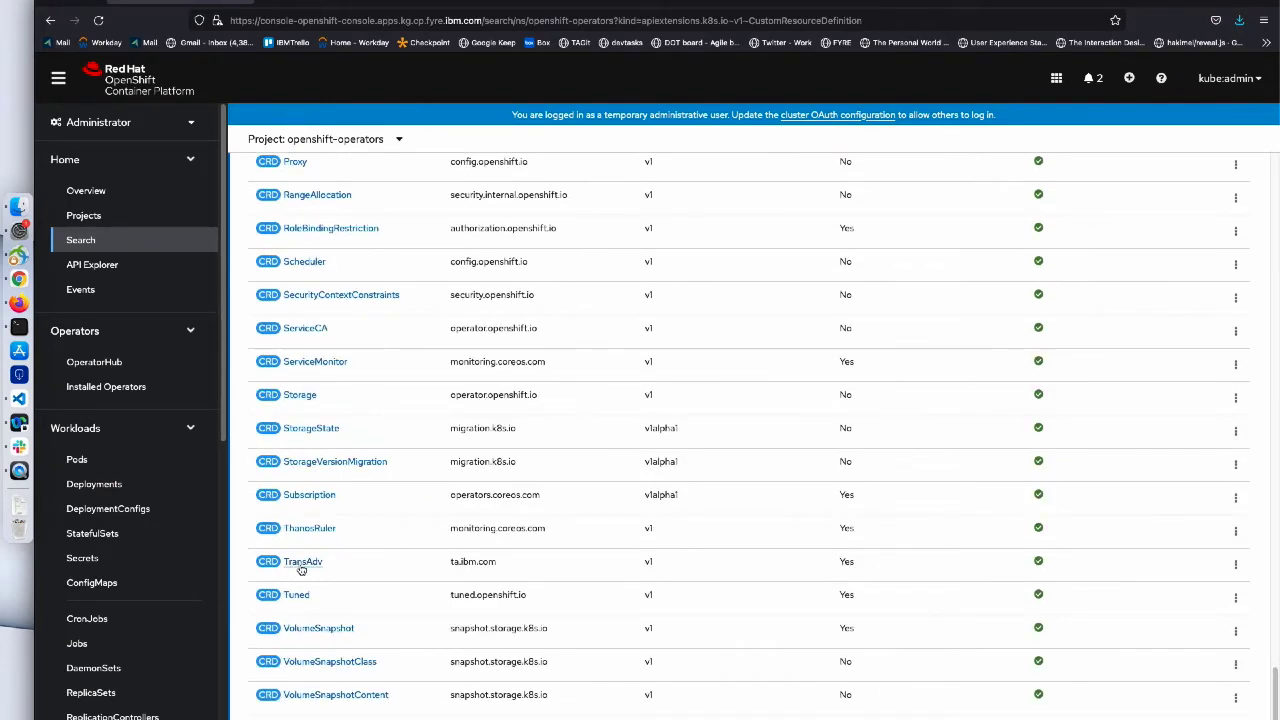
pyautogui.click(1236, 566)
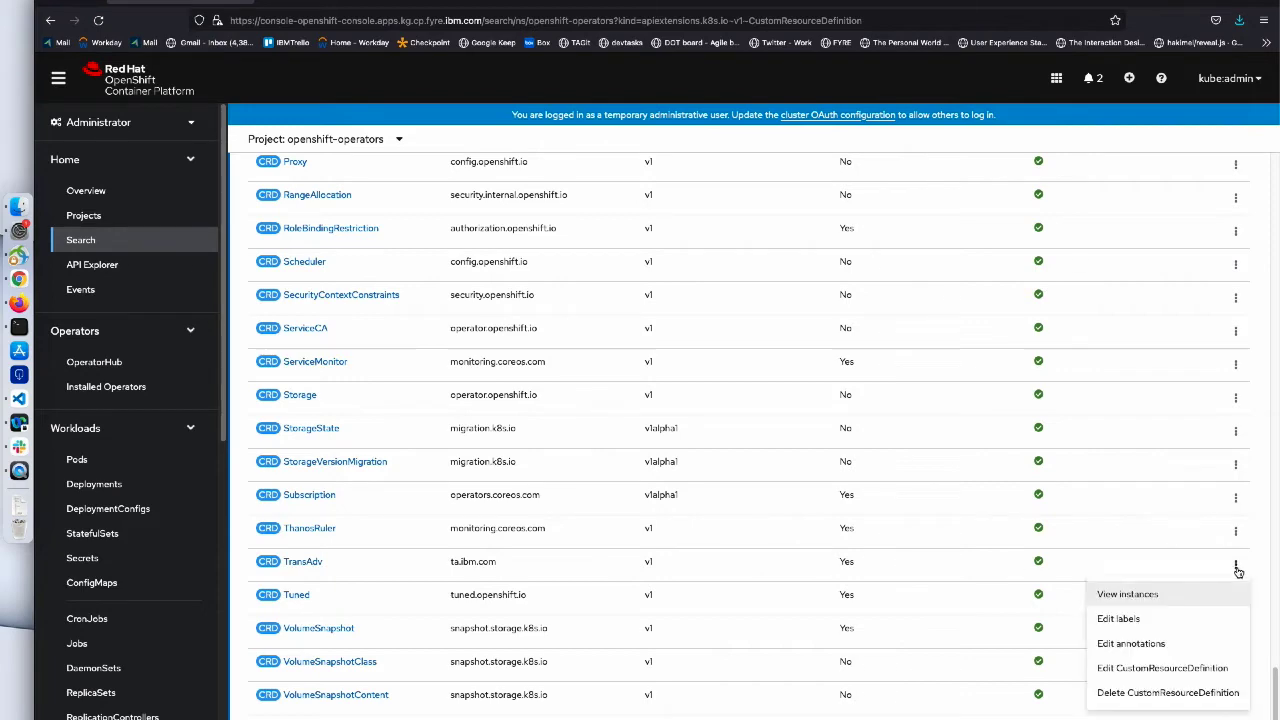
pyautogui.click(1168, 693)
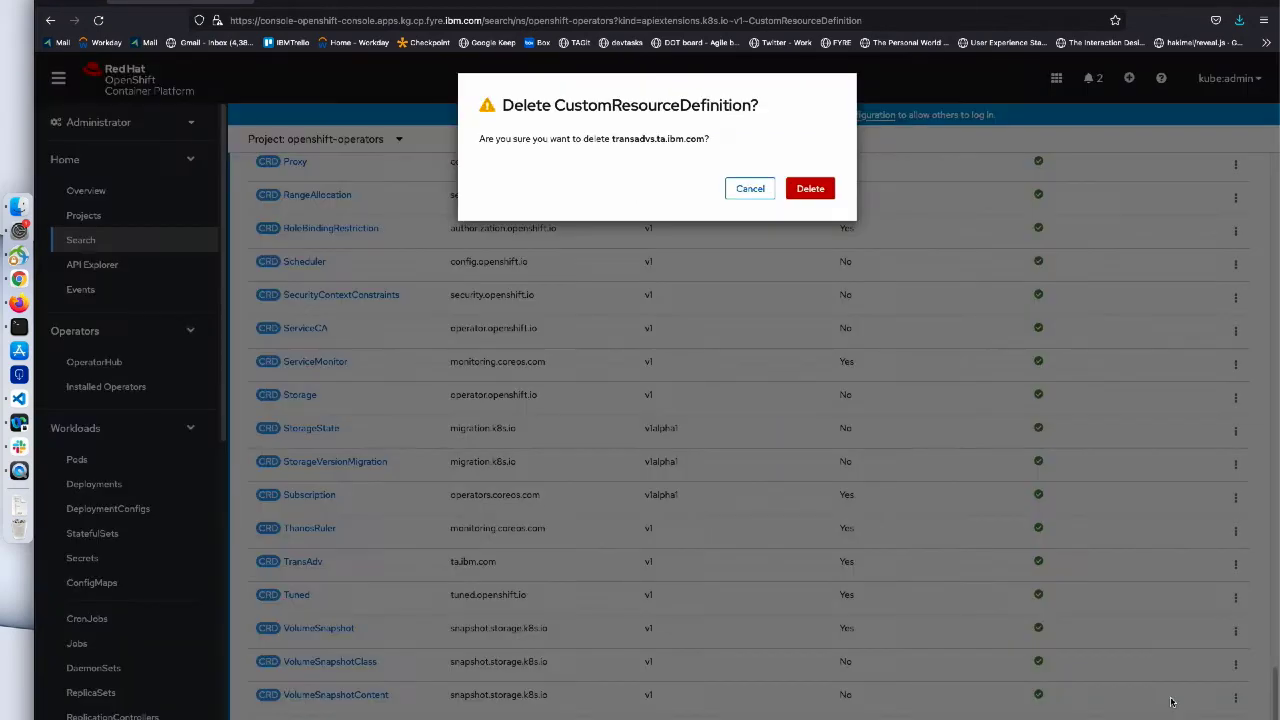
pyautogui.click(816, 192)
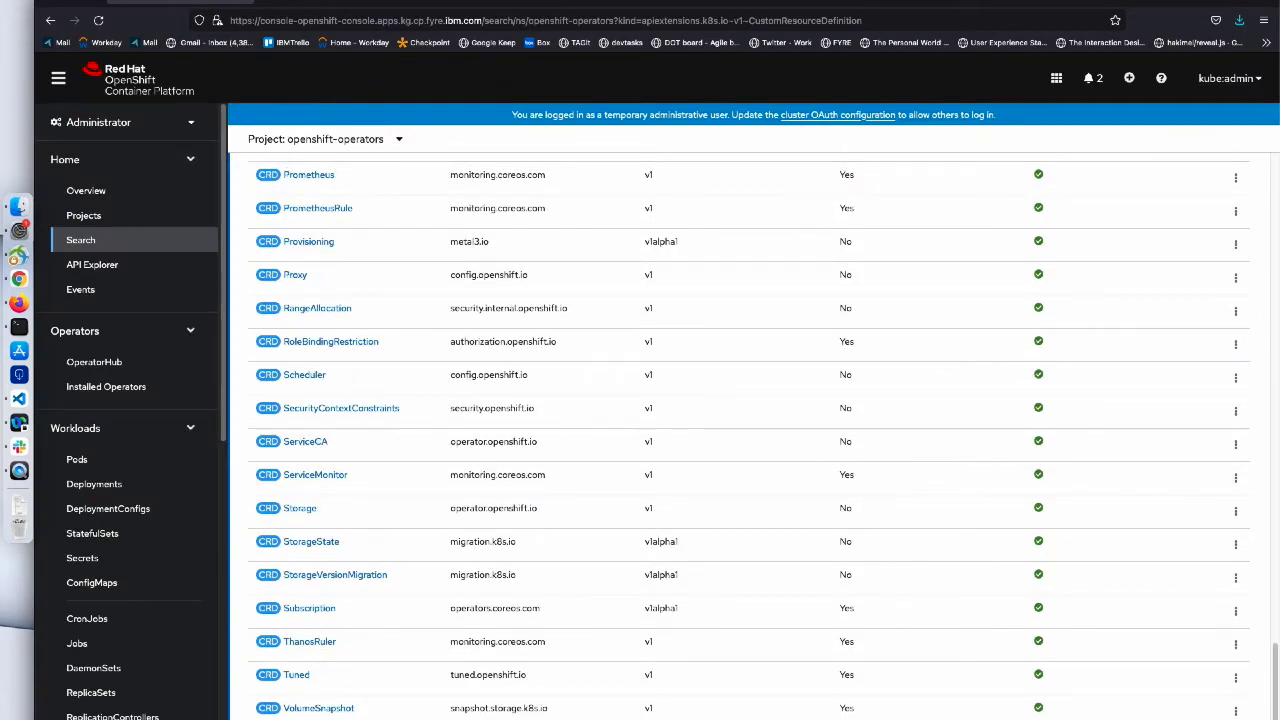
pyautogui.click(480, 2)
# - Switch to project ta and search Secret resources instead of CustomResourceDefinitions
pyautogui.click(399, 141)
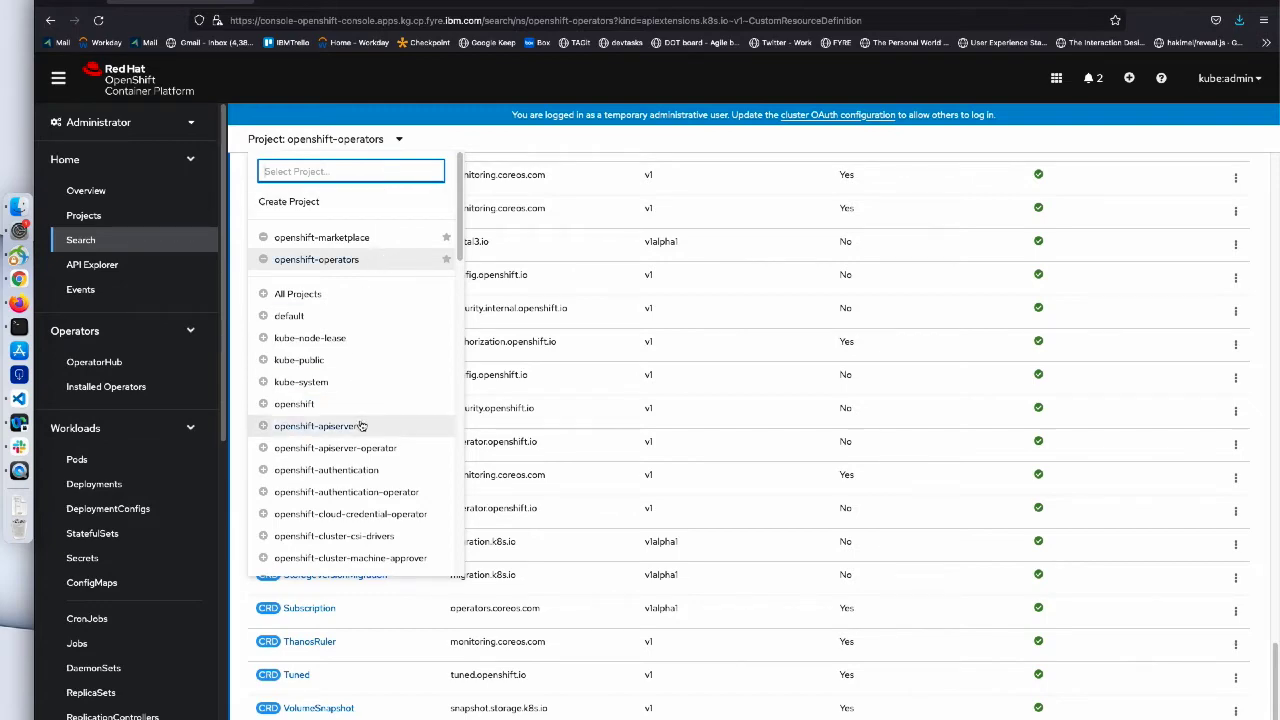
pyautogui.scroll(-10, 357, 428)
pyautogui.scroll(-5, 380, 450)
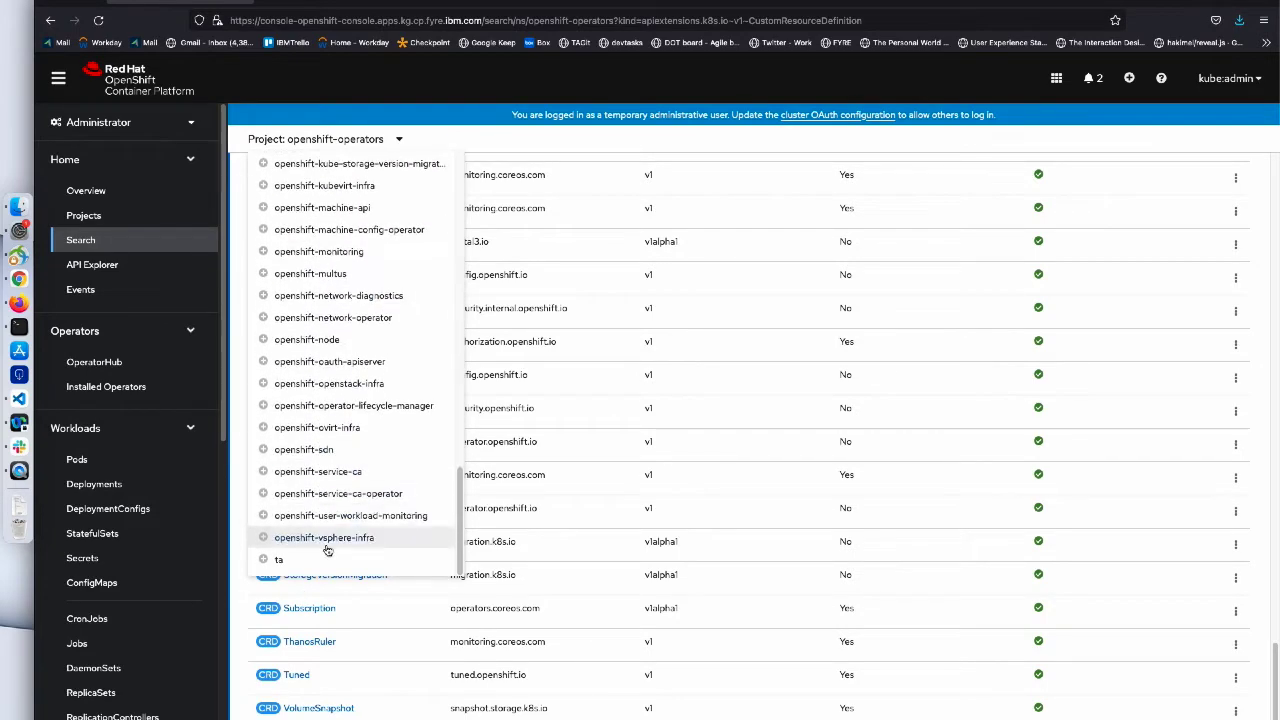
pyautogui.click(315, 562)
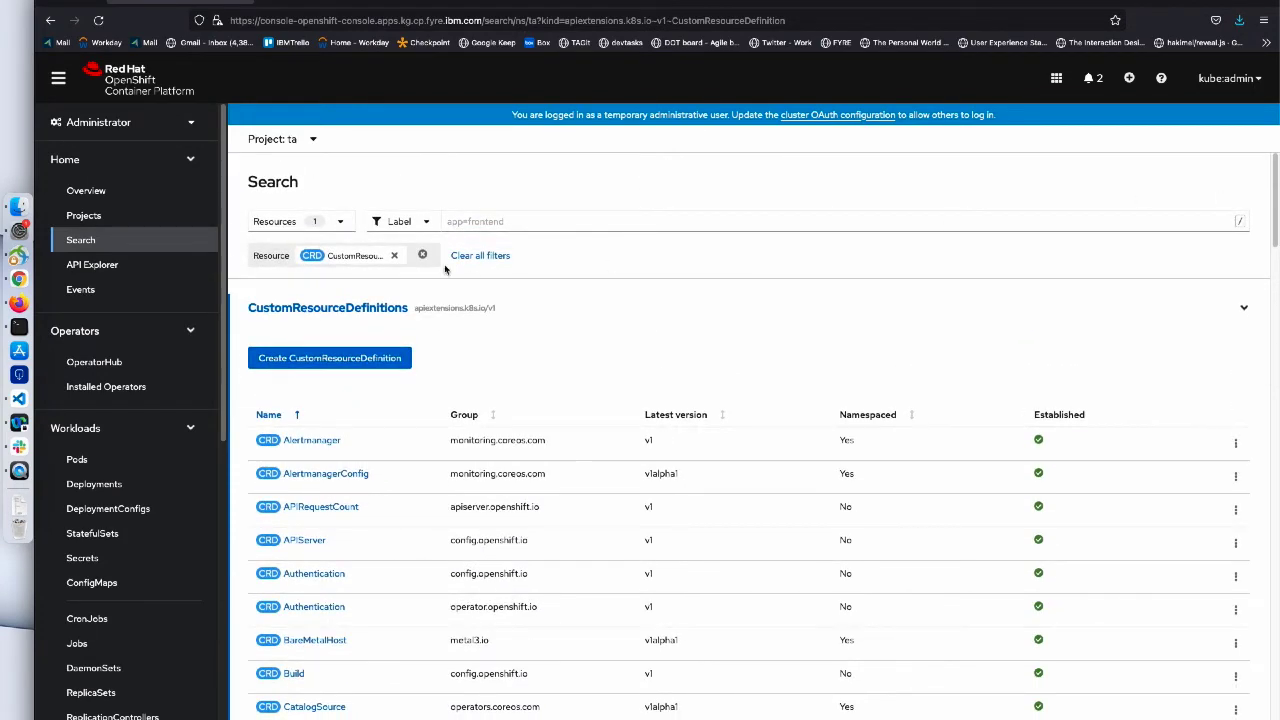
pyautogui.click(395, 256)
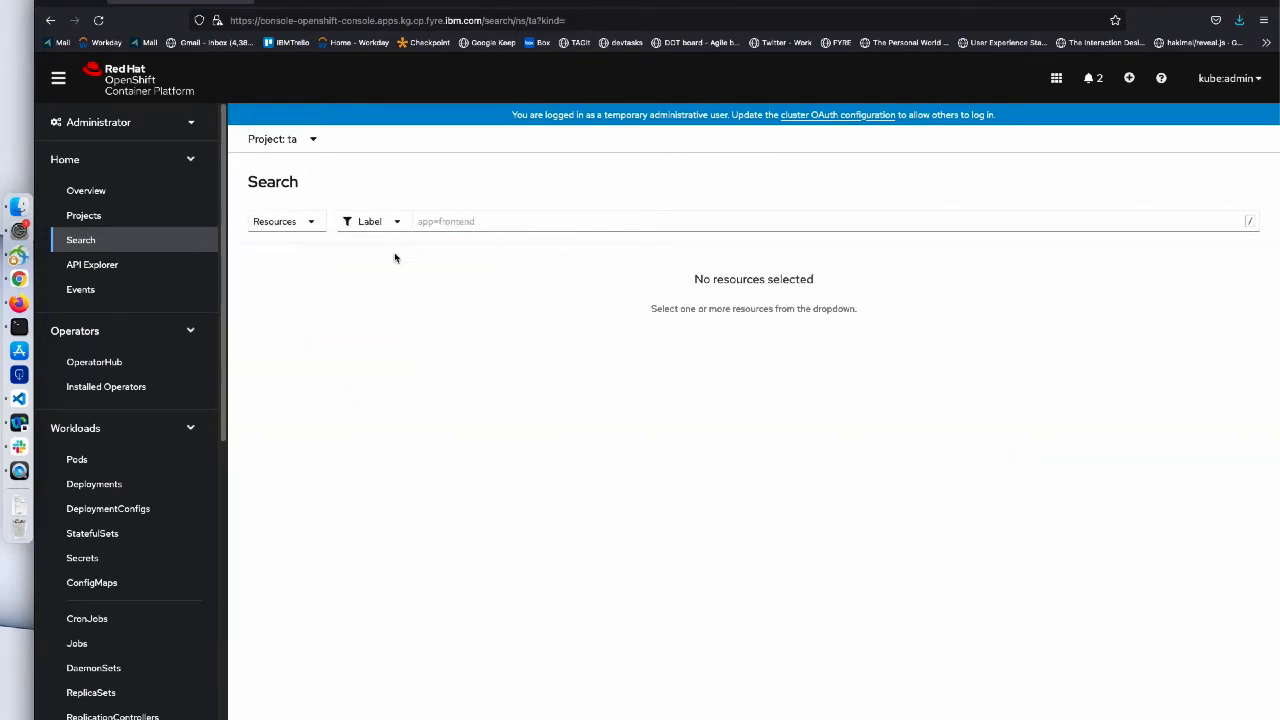
pyautogui.click(314, 222)
pyautogui.write('secret')
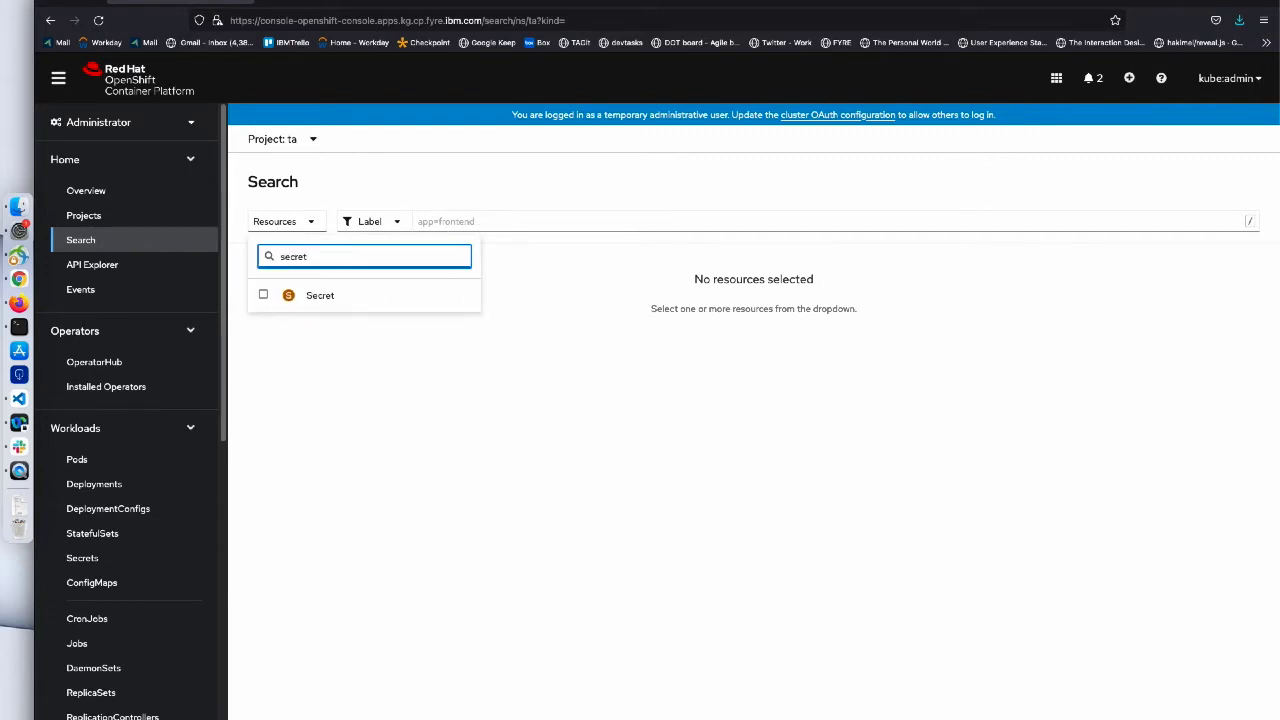
pyautogui.click(317, 296)
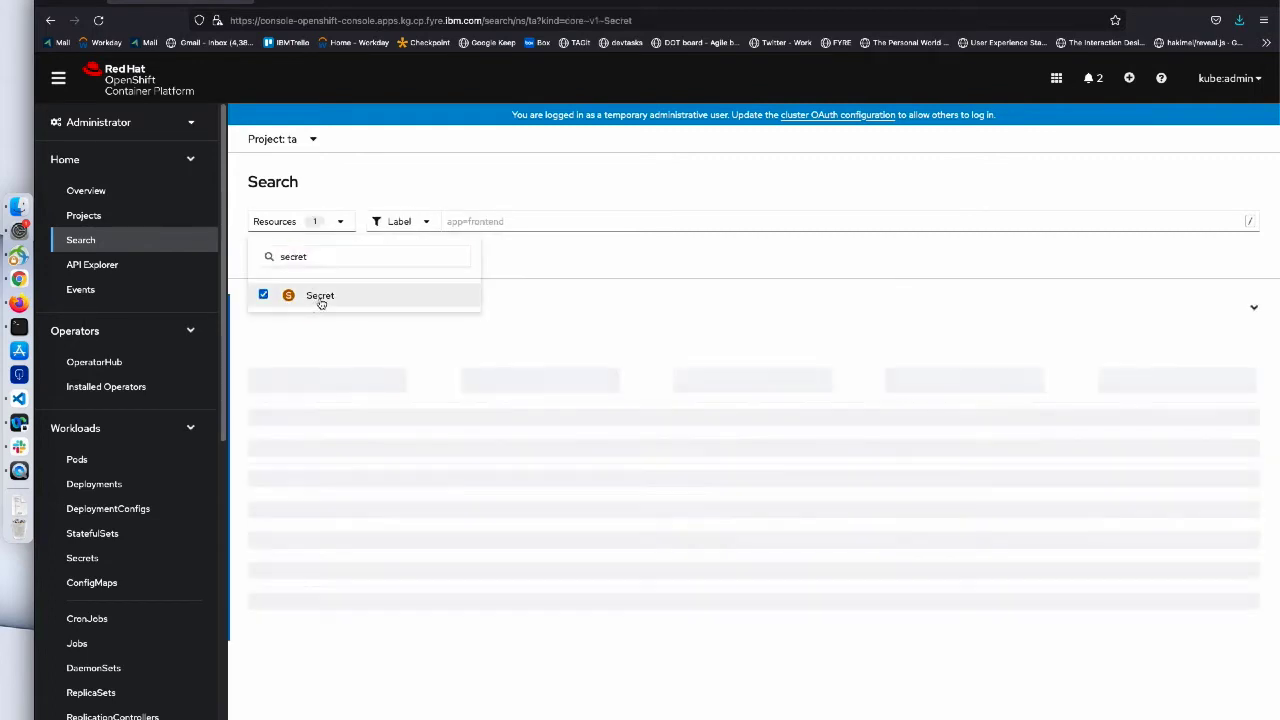
pyautogui.click(463, 360)
# - Delete transformation-advisor-secret and confirm the deletion
pyautogui.scroll(-2, 462, 356)
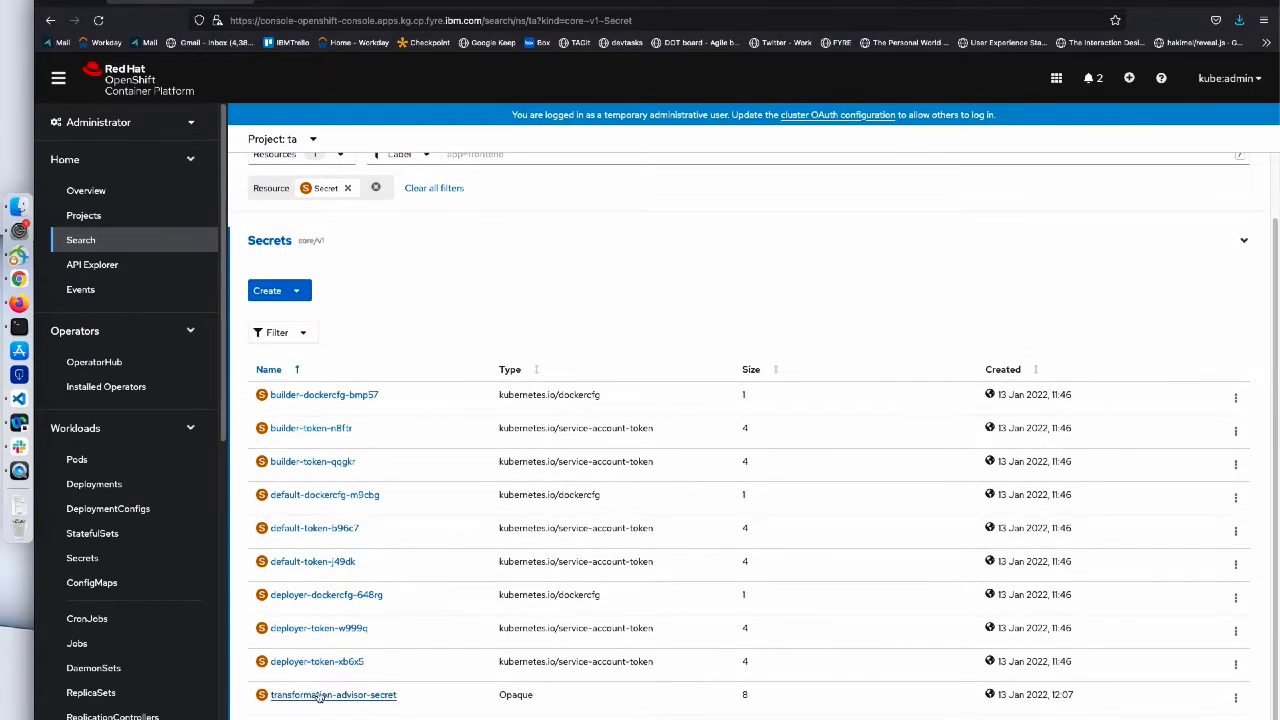
pyautogui.click(1235, 698)
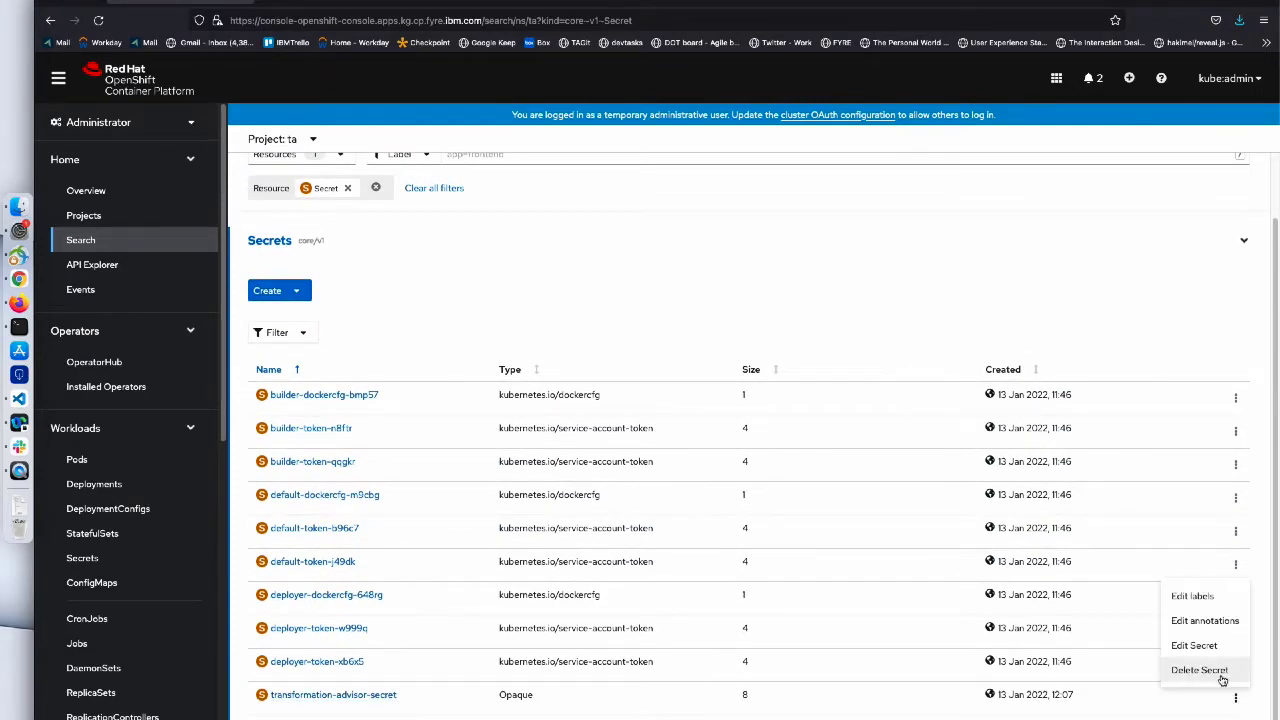
pyautogui.click(1219, 676)
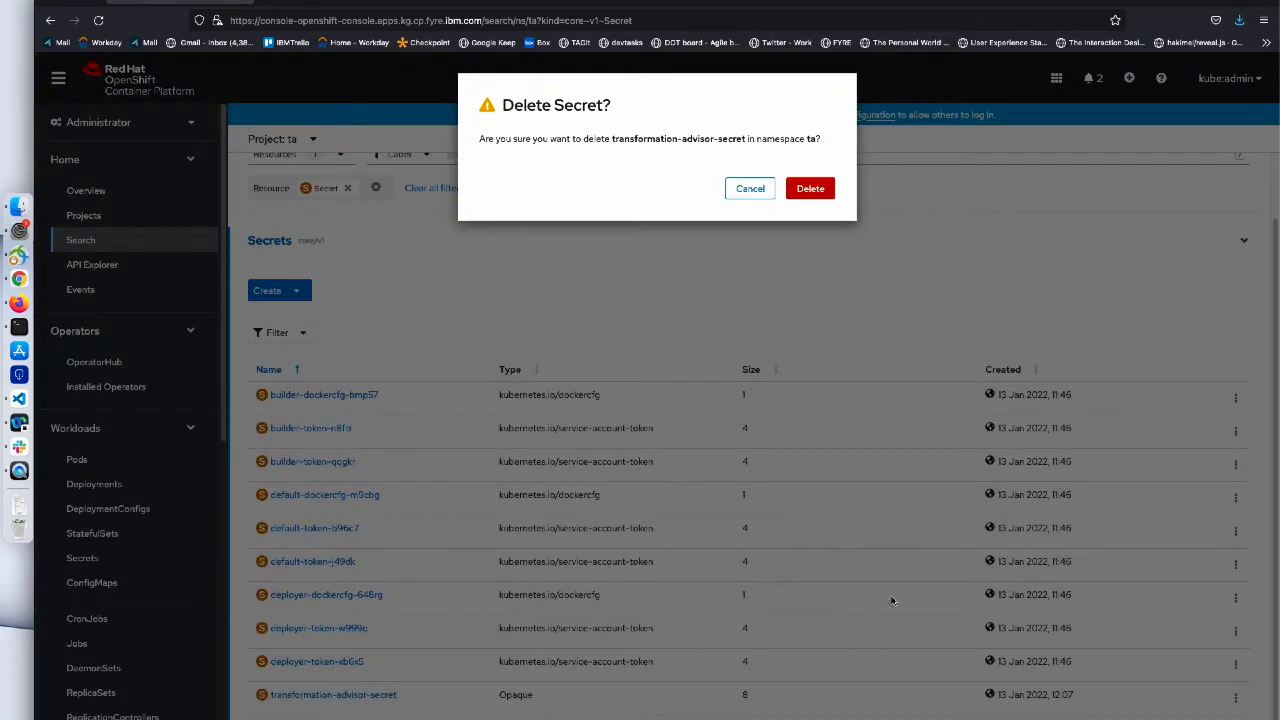
pyautogui.click(810, 190)
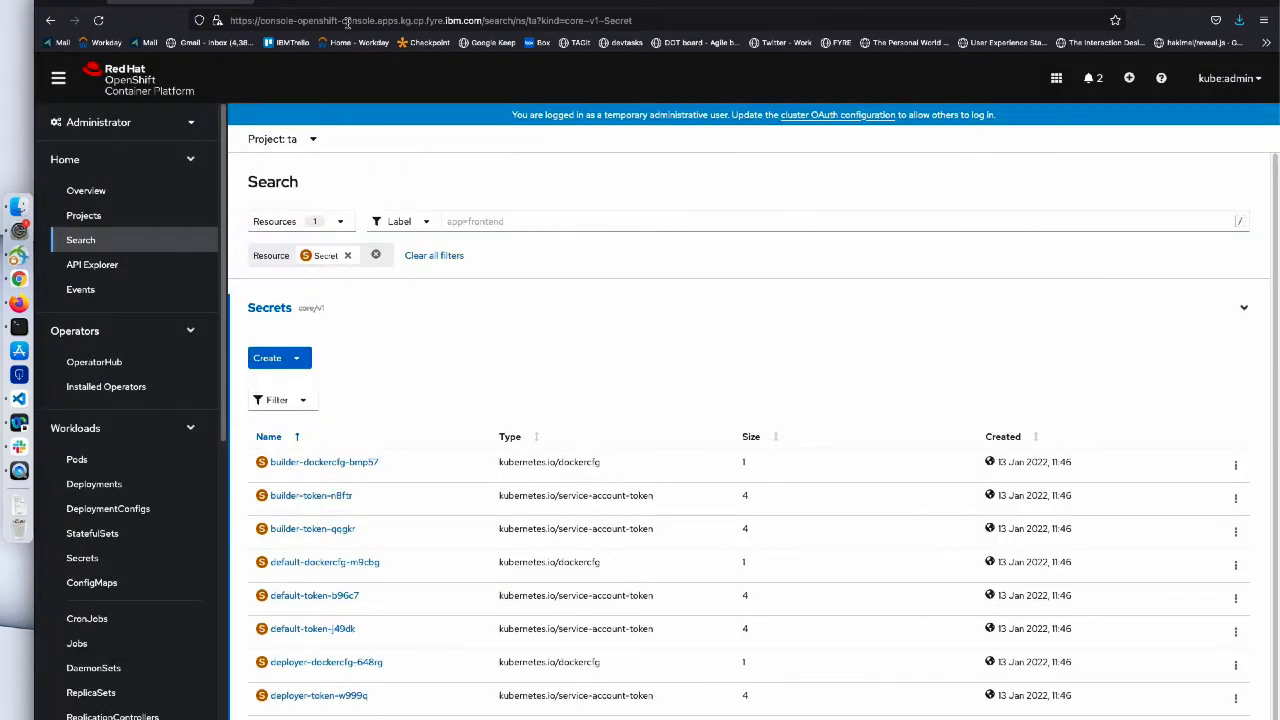
pyautogui.click(438, 5)
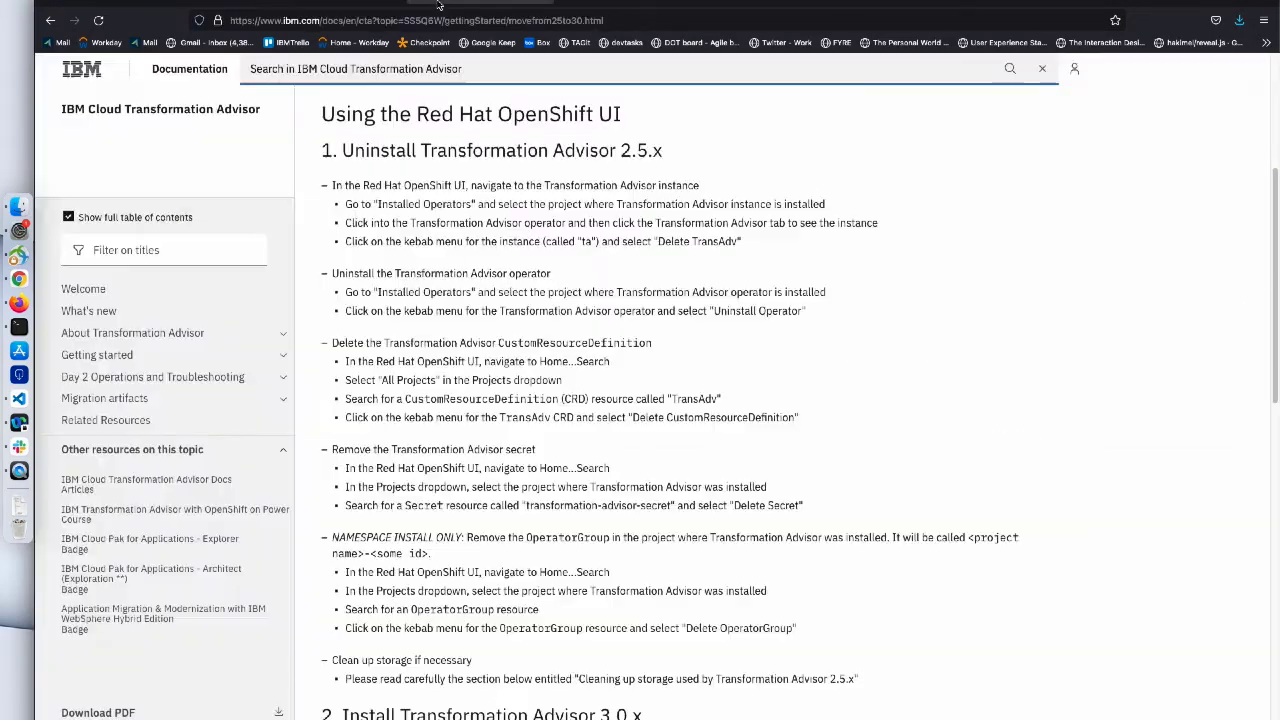
pyautogui.scroll(-2, 421, 441)
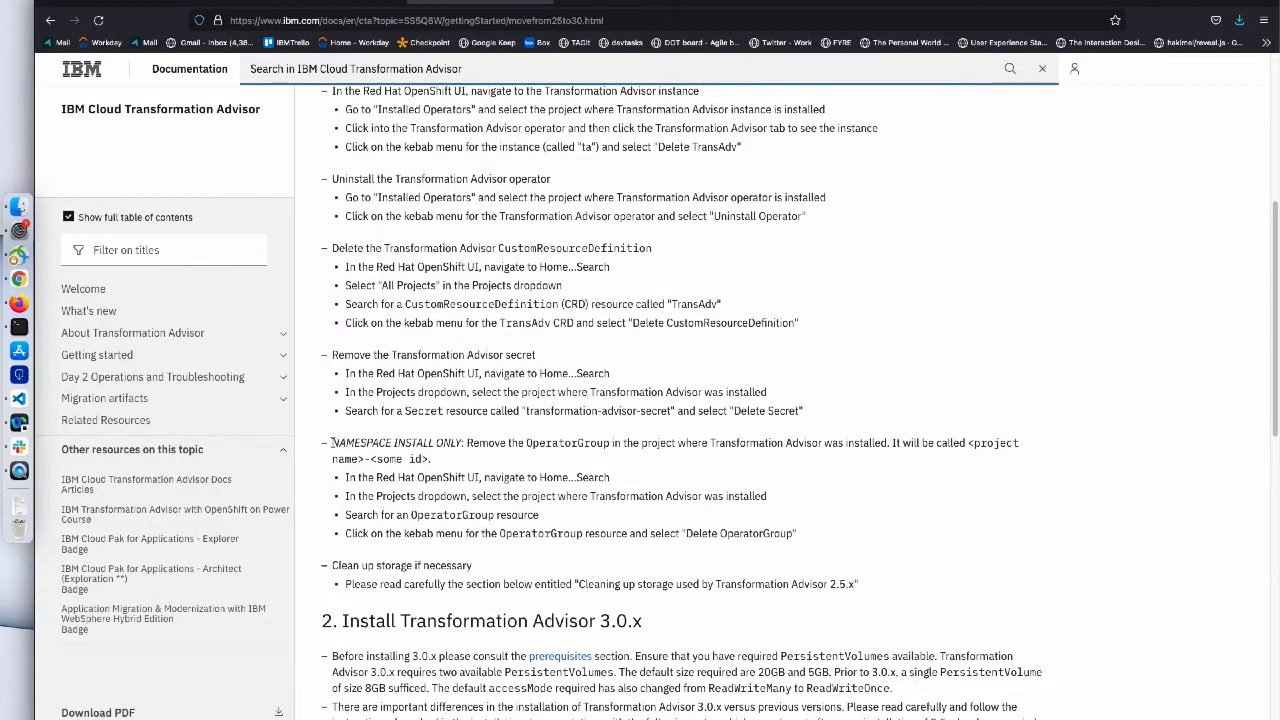
pyautogui.moveTo(333, 443); pyautogui.dragTo(465, 443)
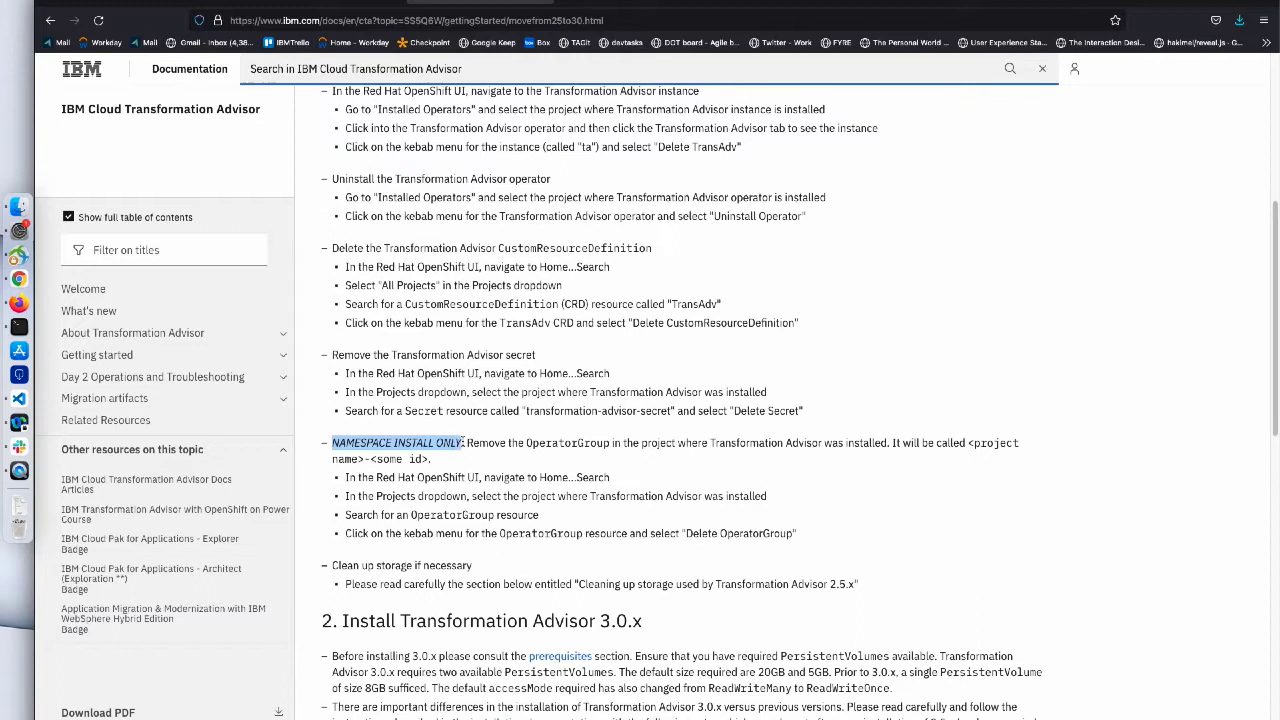
pyautogui.click(460, 458)
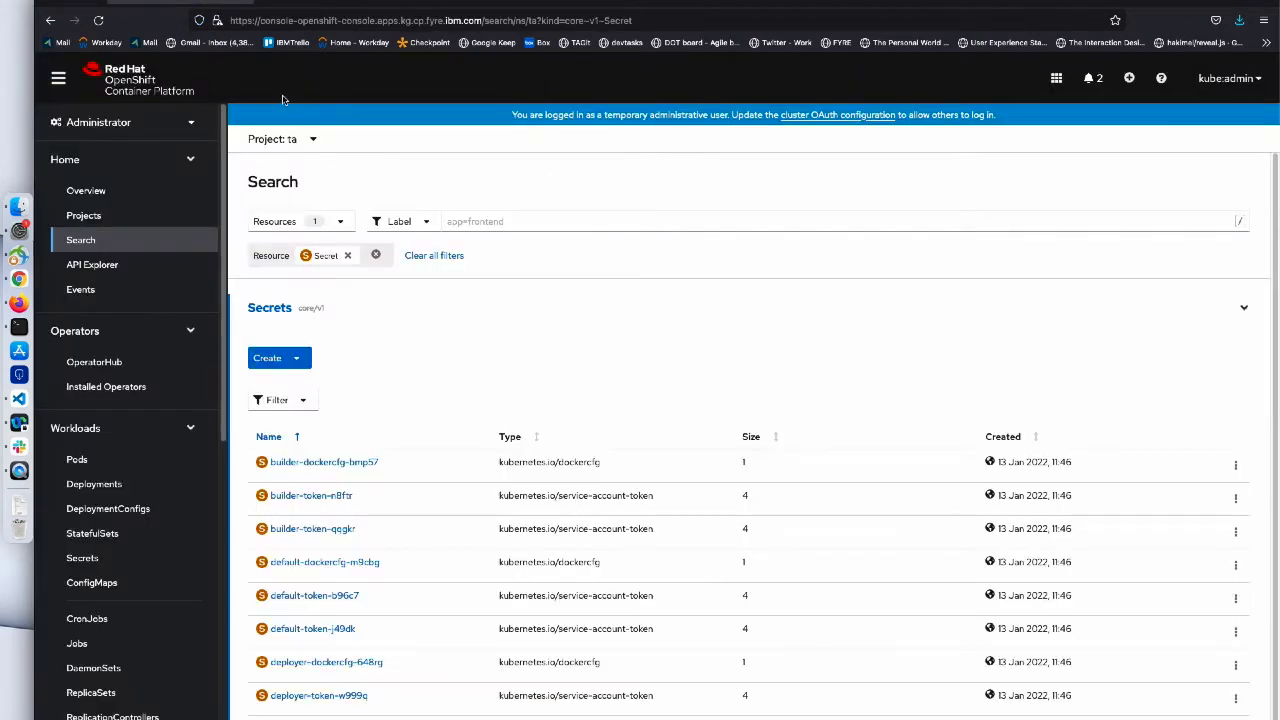
# - Search project ta for OperatorGroup resources and confirm 'No OperatorGroups found'
pyautogui.click(347, 256)
pyautogui.click(313, 224)
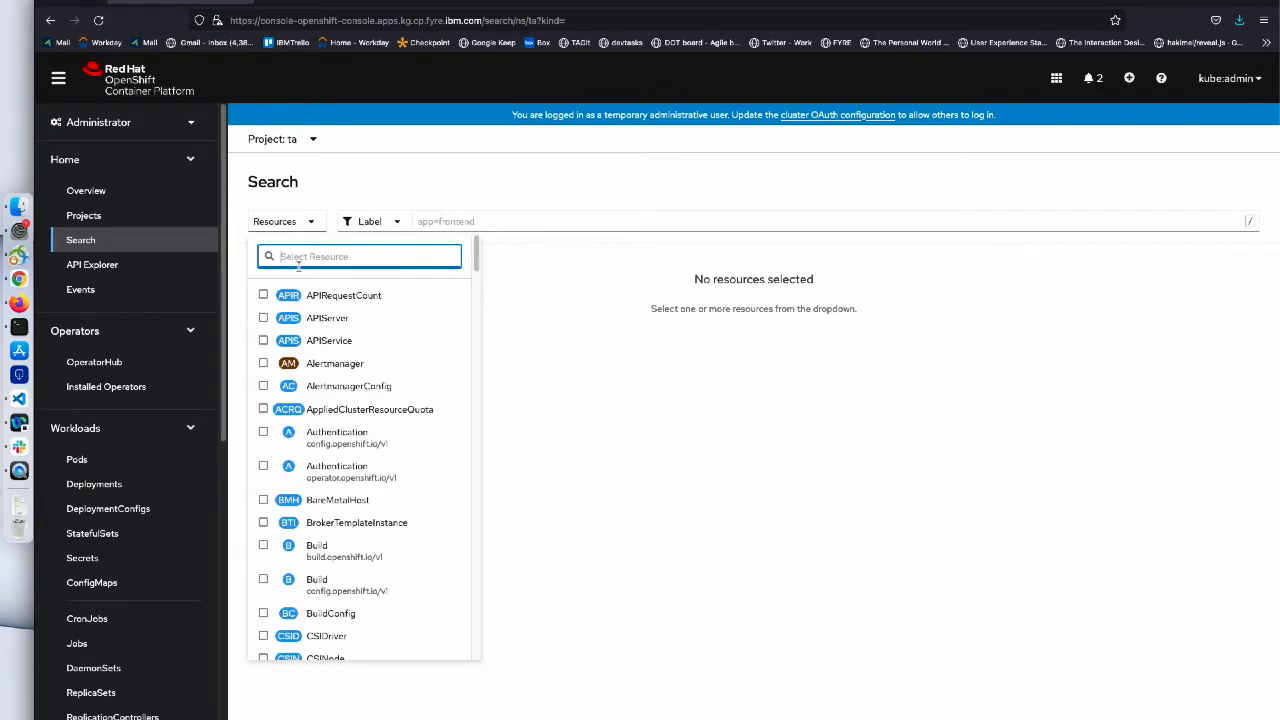
pyautogui.write('operat')
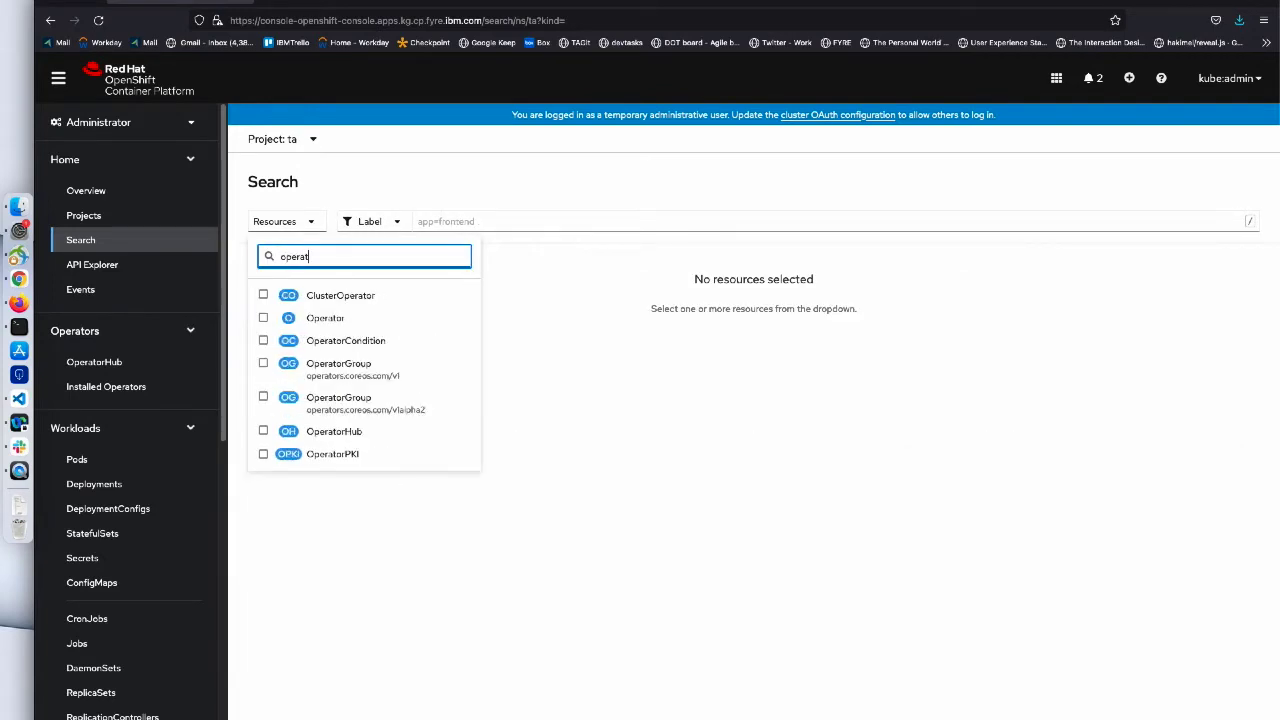
pyautogui.write('orgroup')
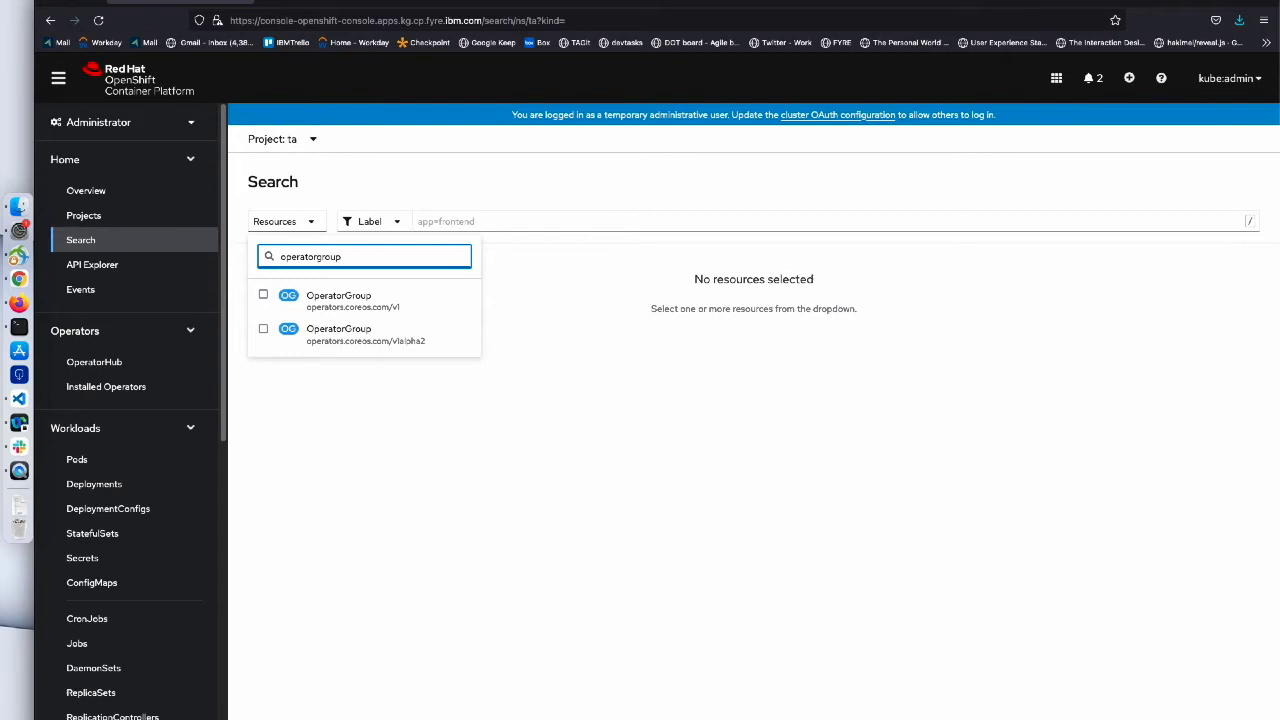
pyautogui.click(300, 298)
pyautogui.click(271, 512)
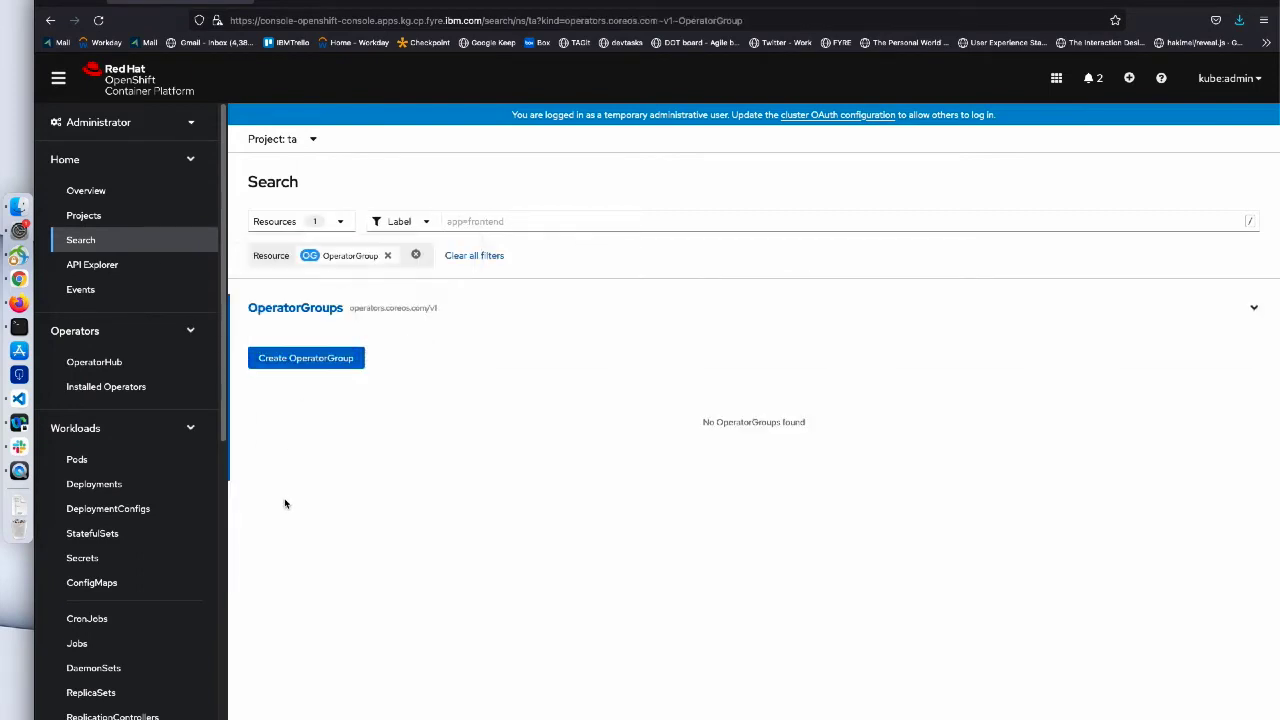
pyautogui.moveTo(706, 426); pyautogui.dragTo(829, 429)
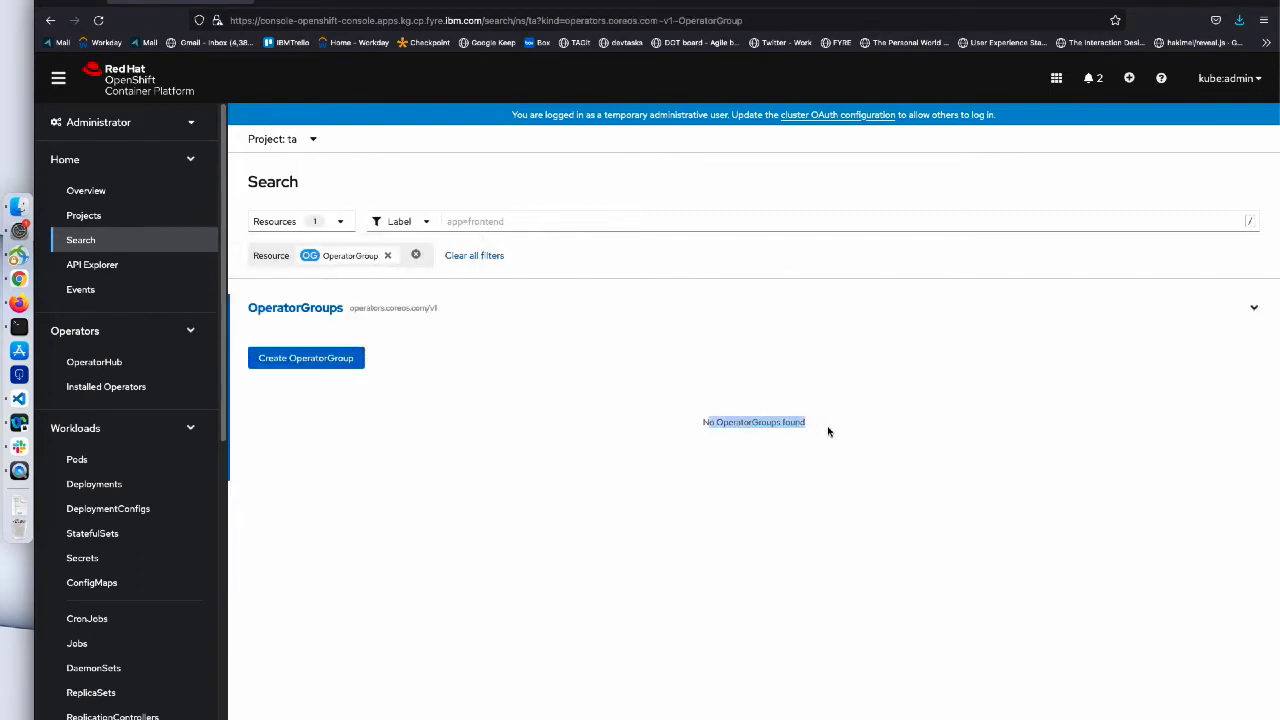
pyautogui.click(680, 502)
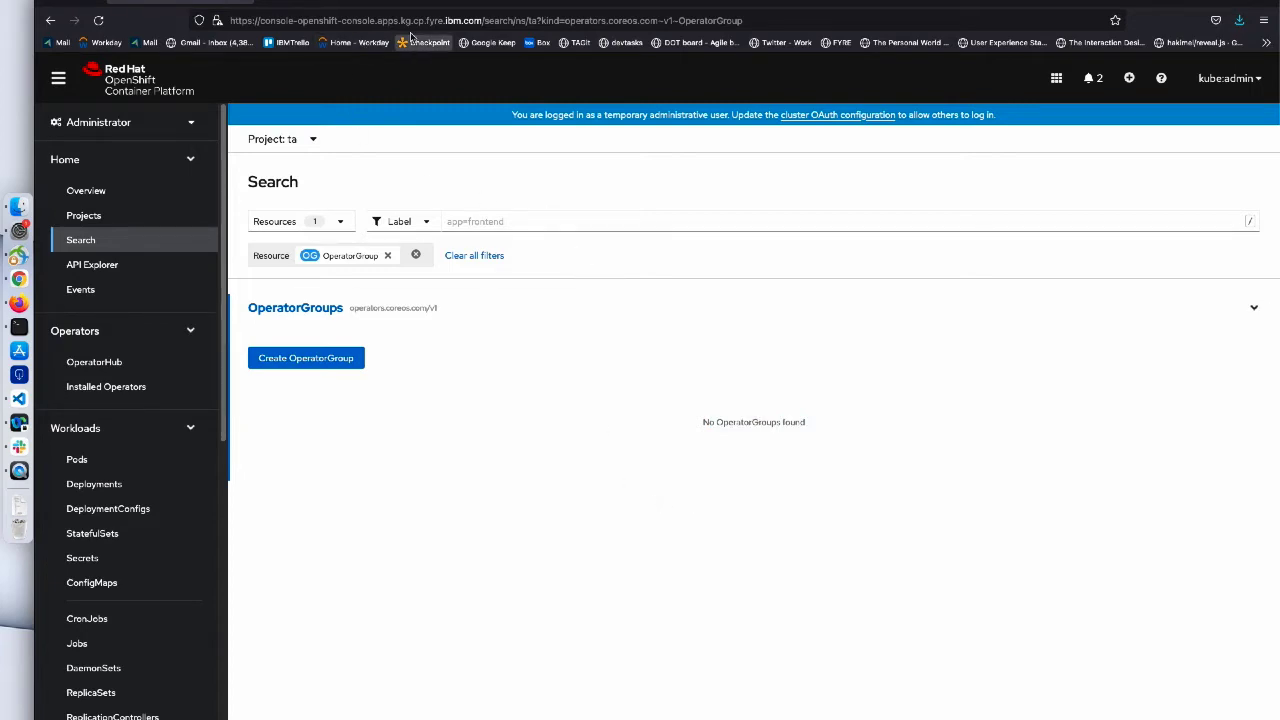
pyautogui.click(486, 7)
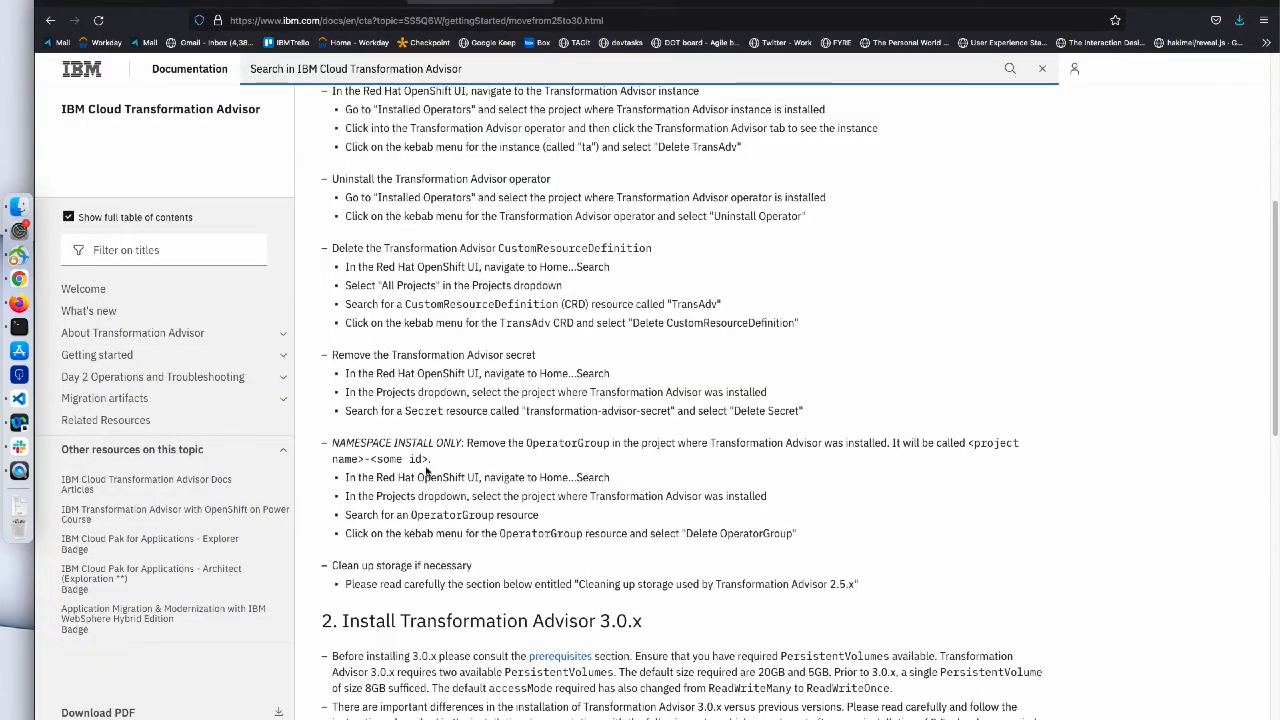
# - Scroll the migration guide down to 'Cleaning up storage used by Transformation Advisor 2.5.x'
pyautogui.scroll(-2, 425, 462)
pyautogui.moveTo(331, 454); pyautogui.dragTo(489, 455)
pyautogui.click(486, 458)
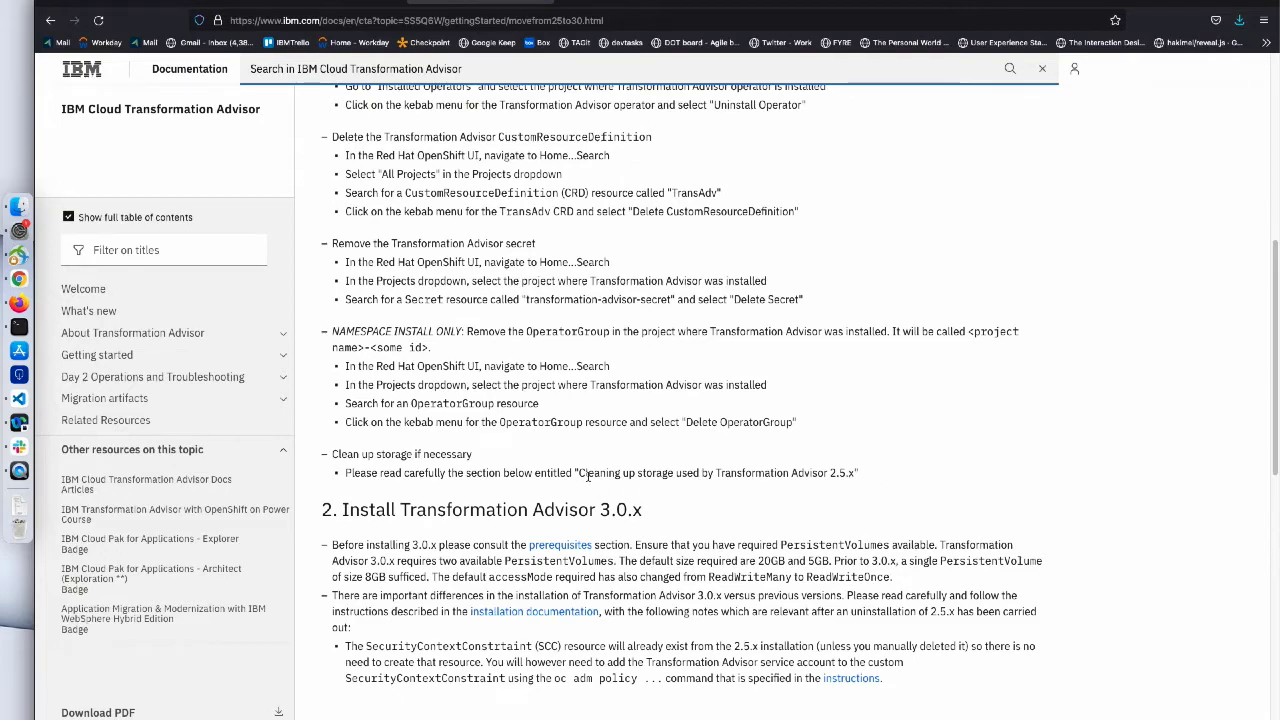
pyautogui.scroll(-5, 861, 478)
pyautogui.scroll(-1, 861, 478)
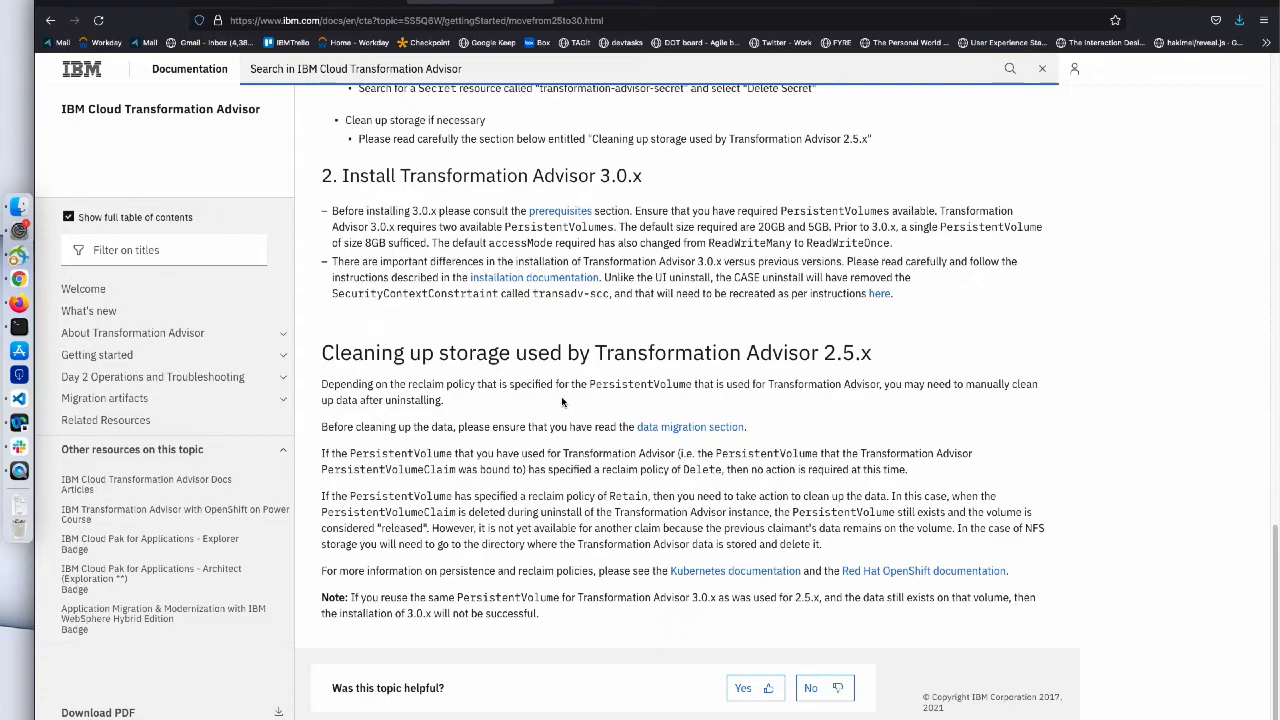
# - Scroll to '2. Install Transformation Advisor 3.0.x', which needs 20GB and 5GB PersistentVolumes
pyautogui.scroll(10, 562, 401)
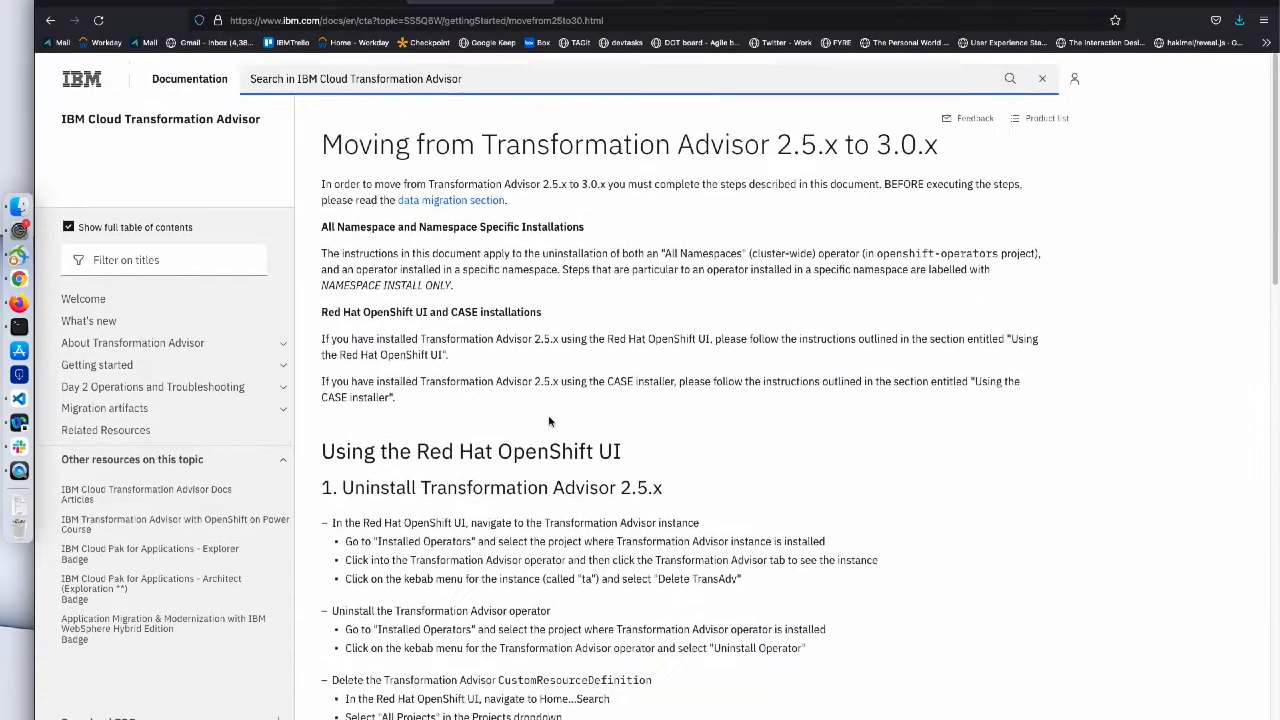
pyautogui.scroll(-6, 552, 415)
pyautogui.scroll(-3, 549, 421)
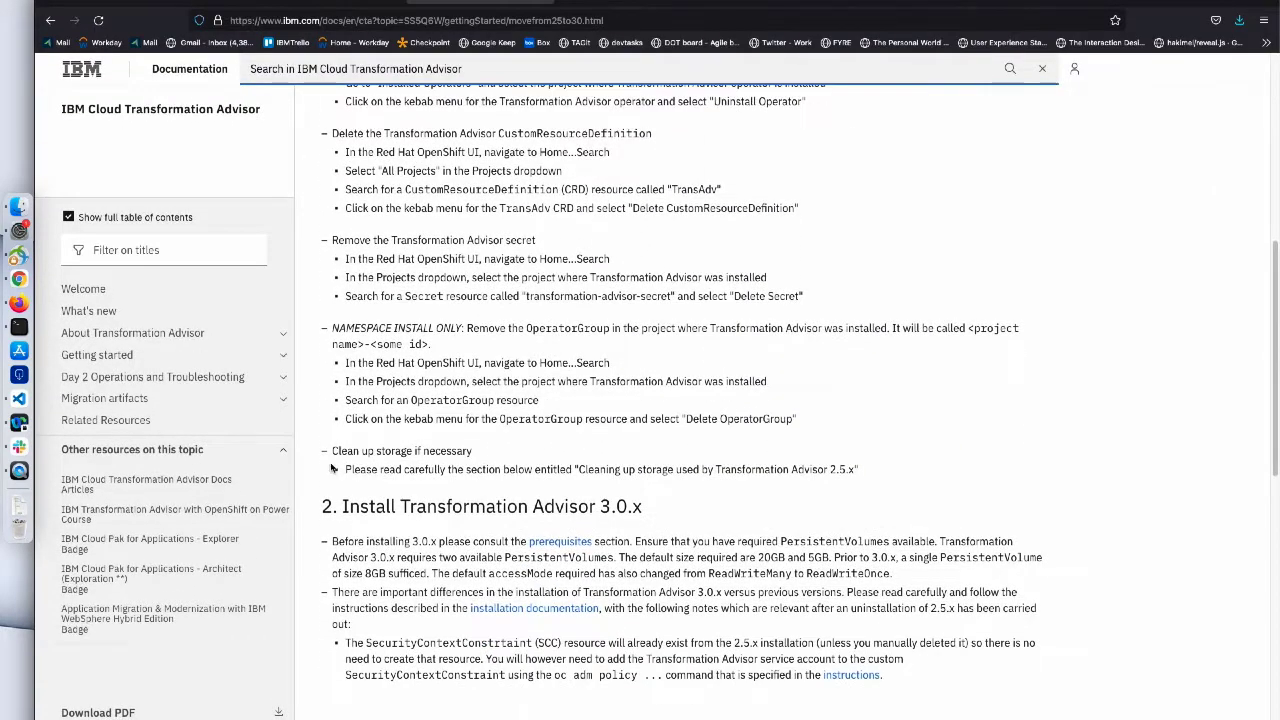
pyautogui.scroll(-4, 622, 425)
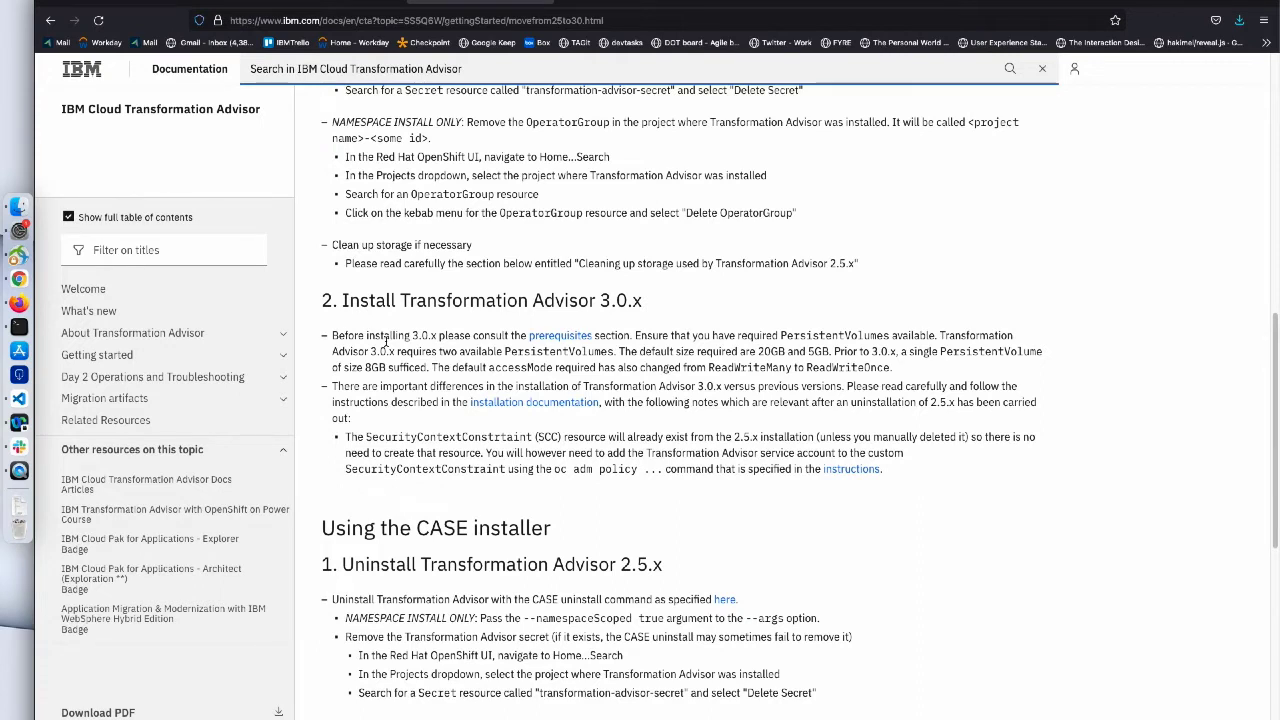
pyautogui.scroll(-1, 386, 341)
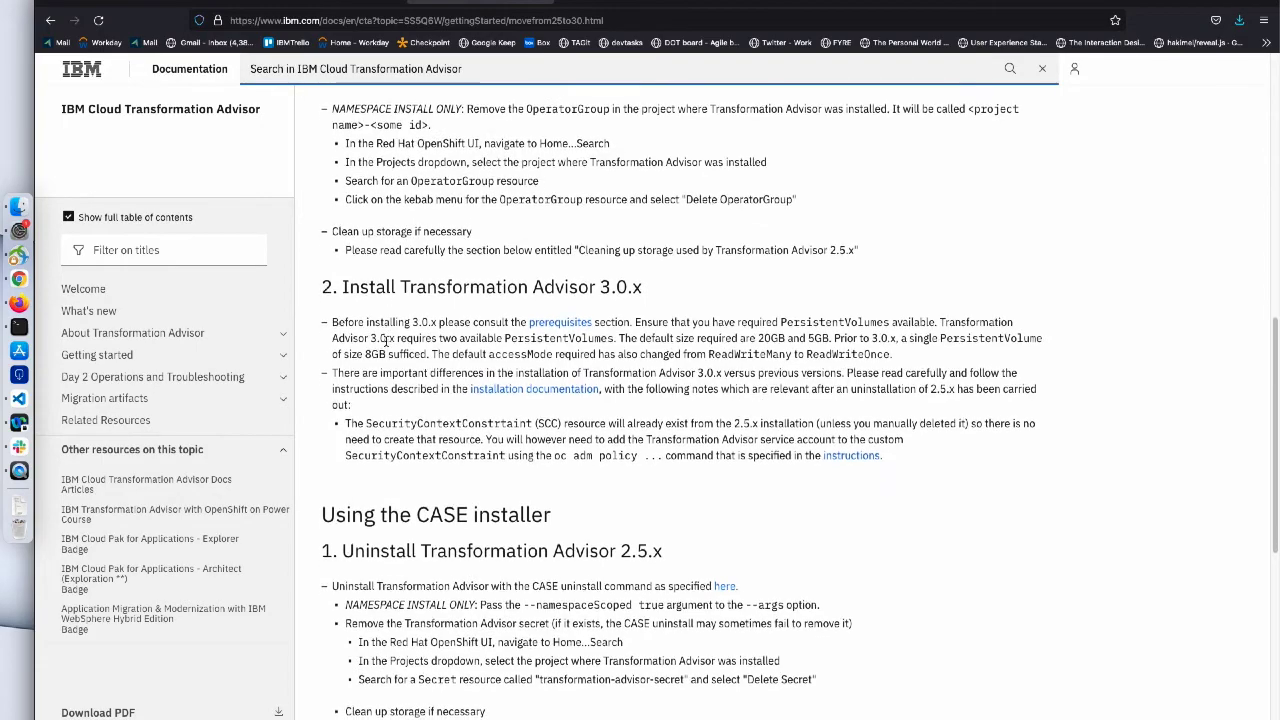
pyautogui.scroll(-1, 386, 341)
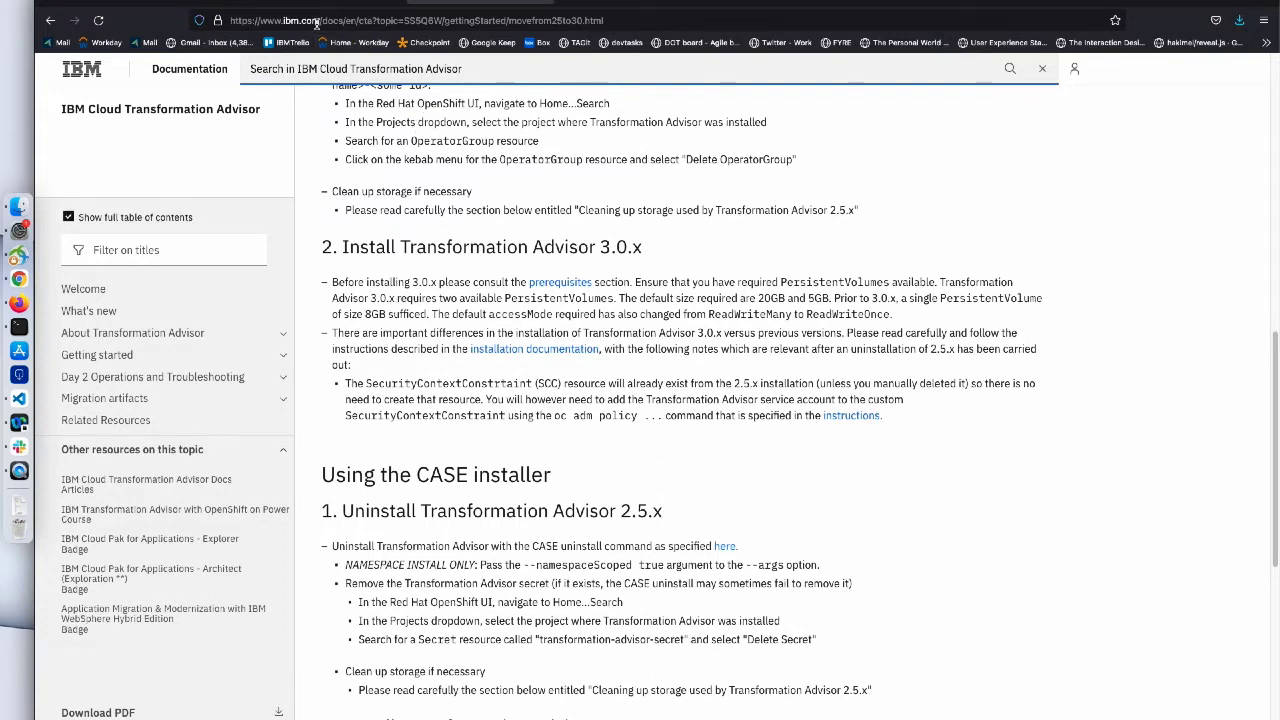
# - Clear the OperatorGroup filter and filter OperatorHub's IBM Operator Catalog for 'transformation'
pyautogui.click(180, 1)
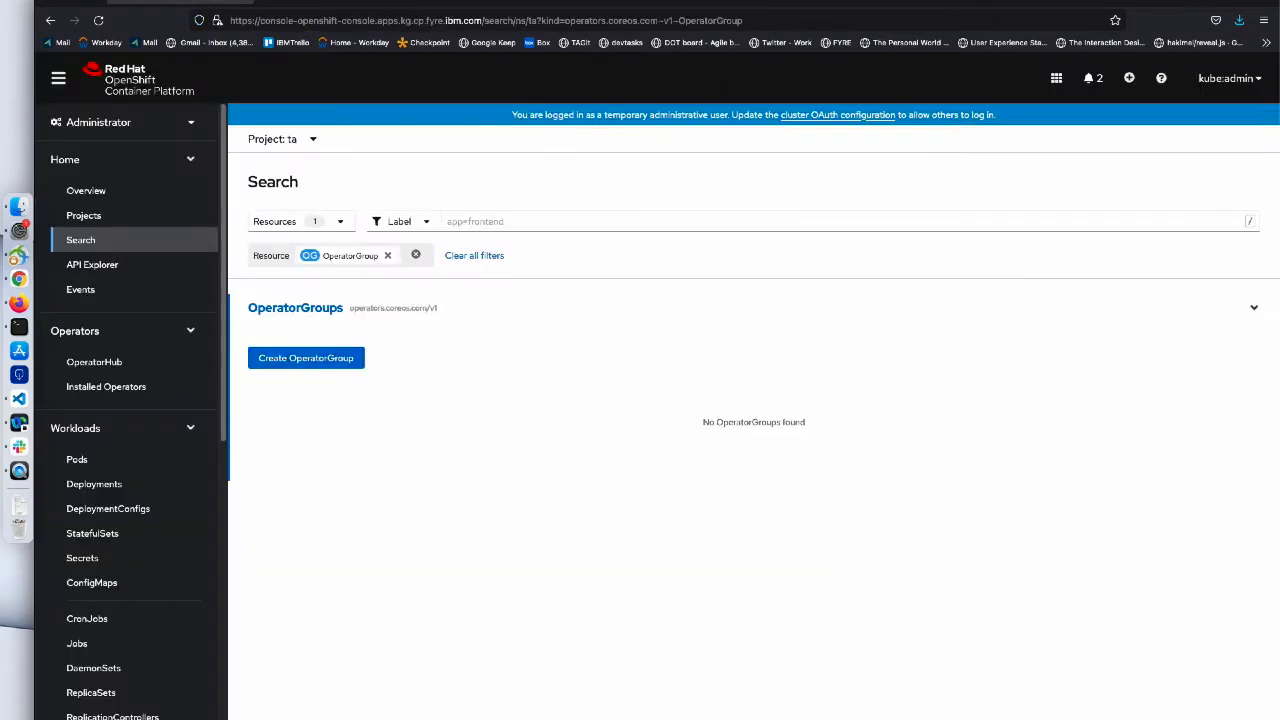
pyautogui.click(389, 256)
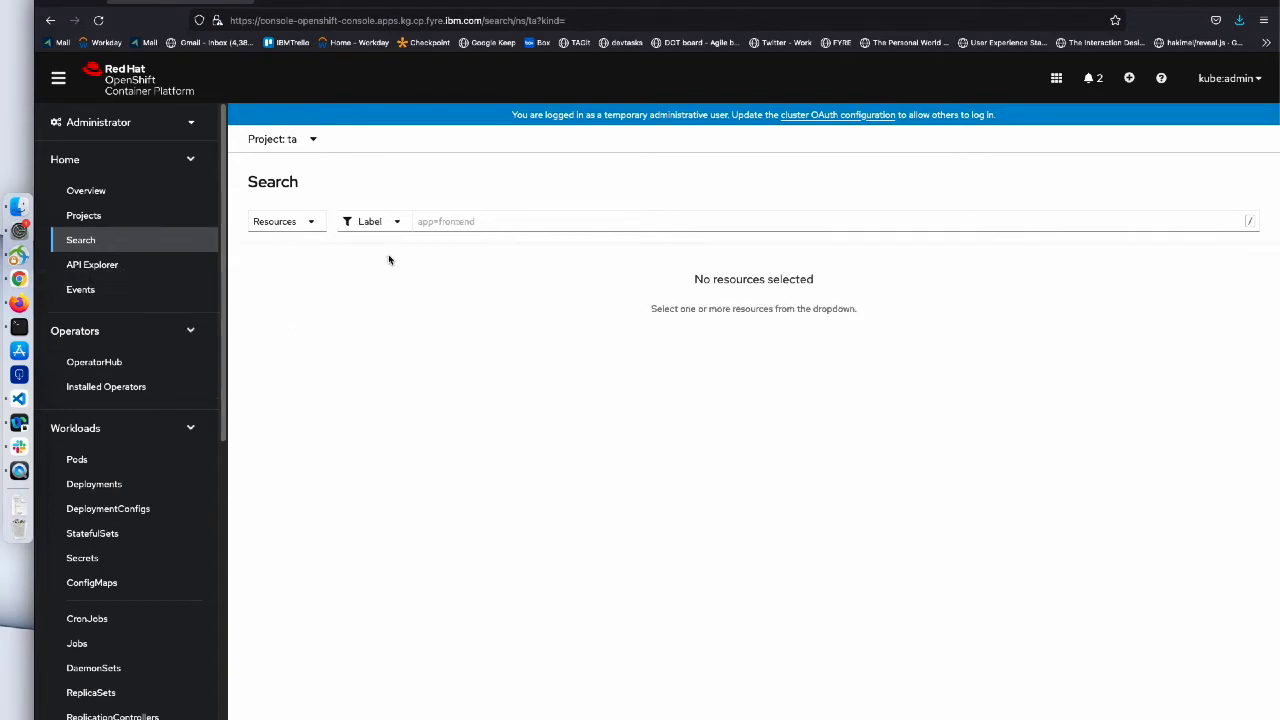
pyautogui.click(131, 366)
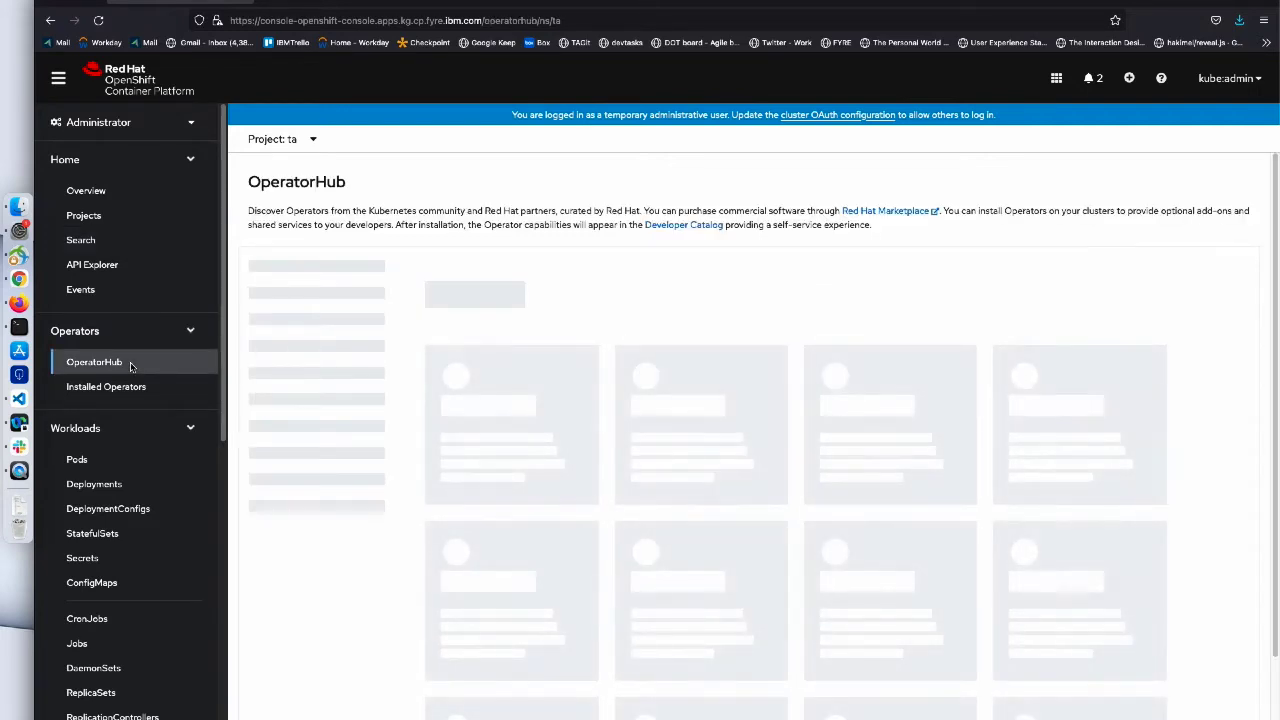
pyautogui.scroll(-5, 353, 478)
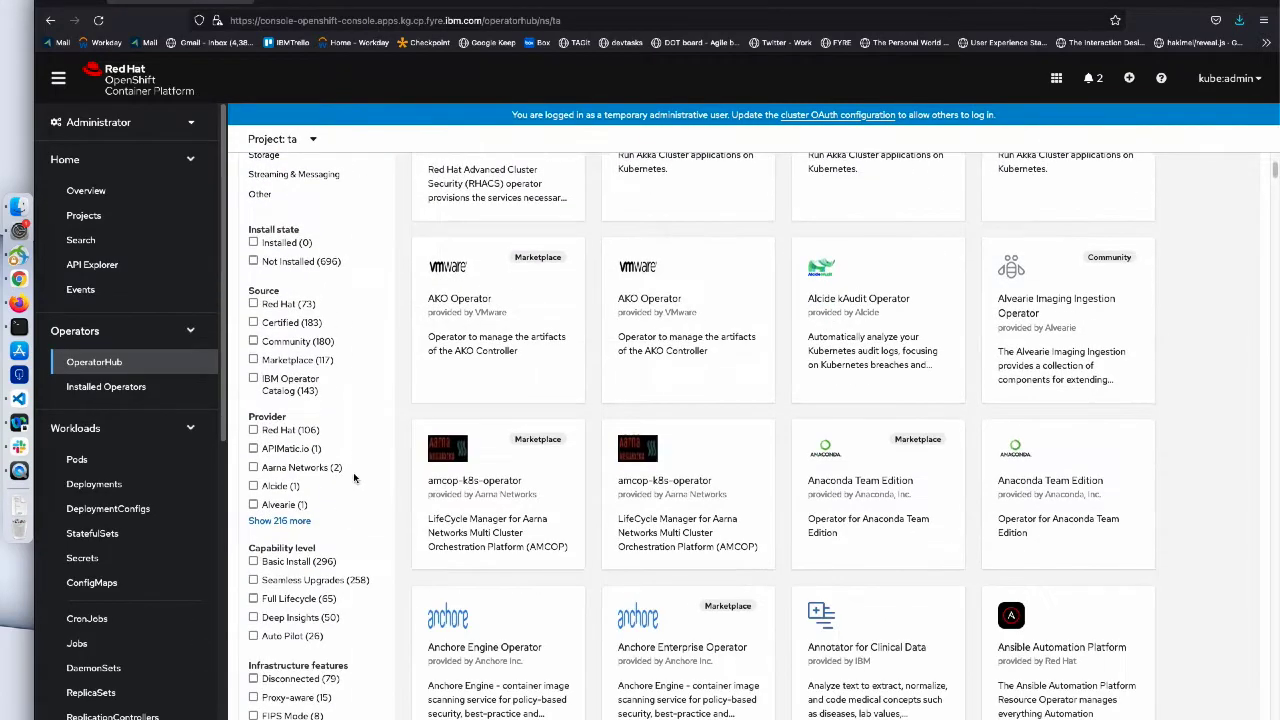
pyautogui.click(289, 389)
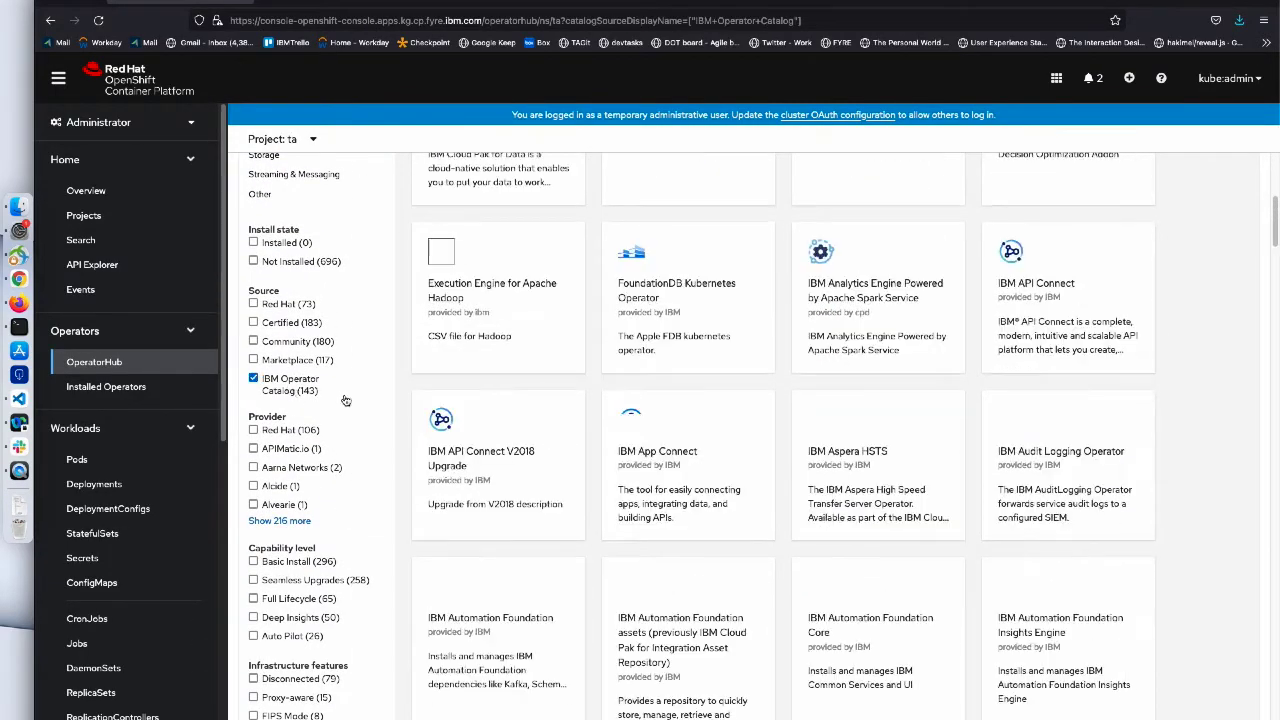
pyautogui.scroll(5, 385, 407)
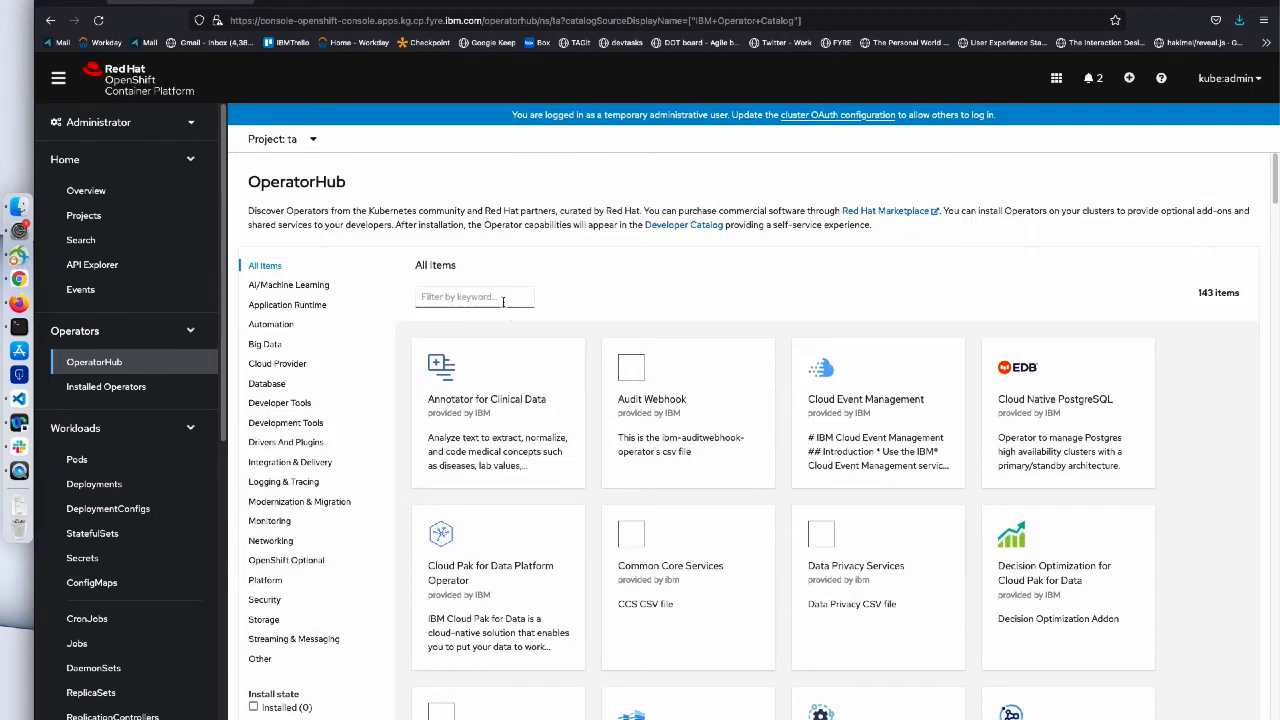
pyautogui.click(484, 297)
pyautogui.write('tr')
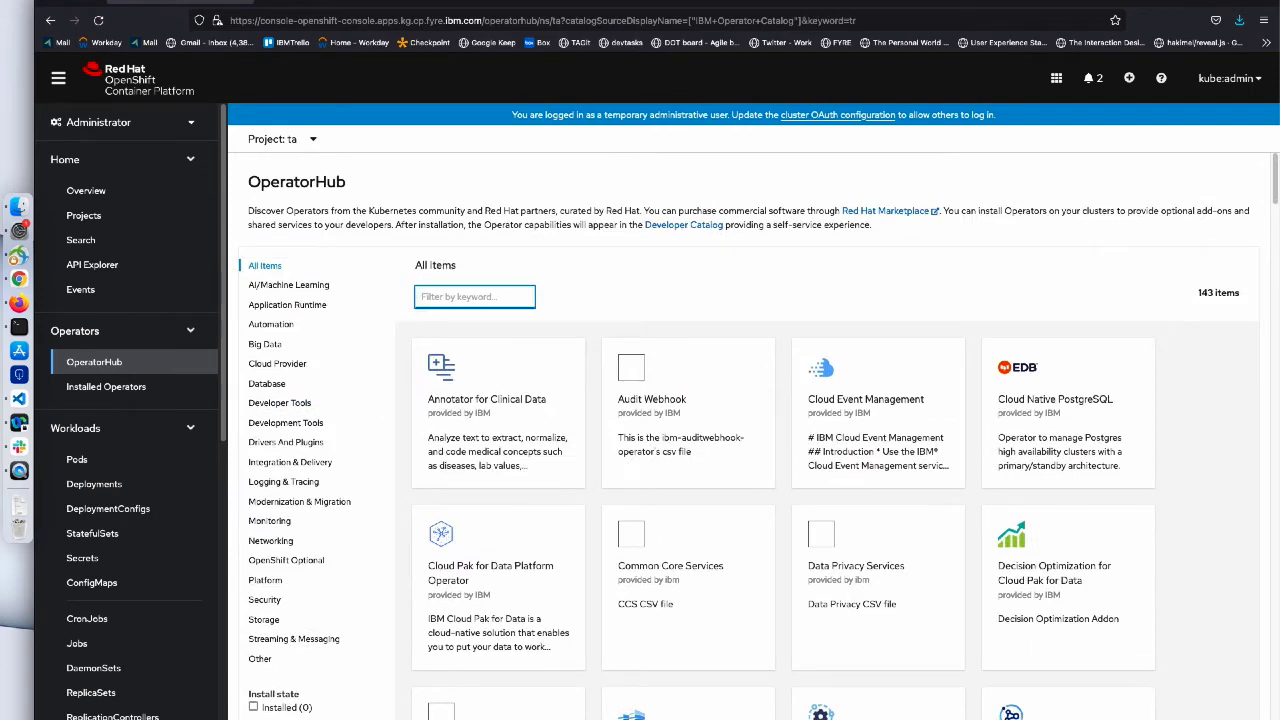
pyautogui.write('ansform')
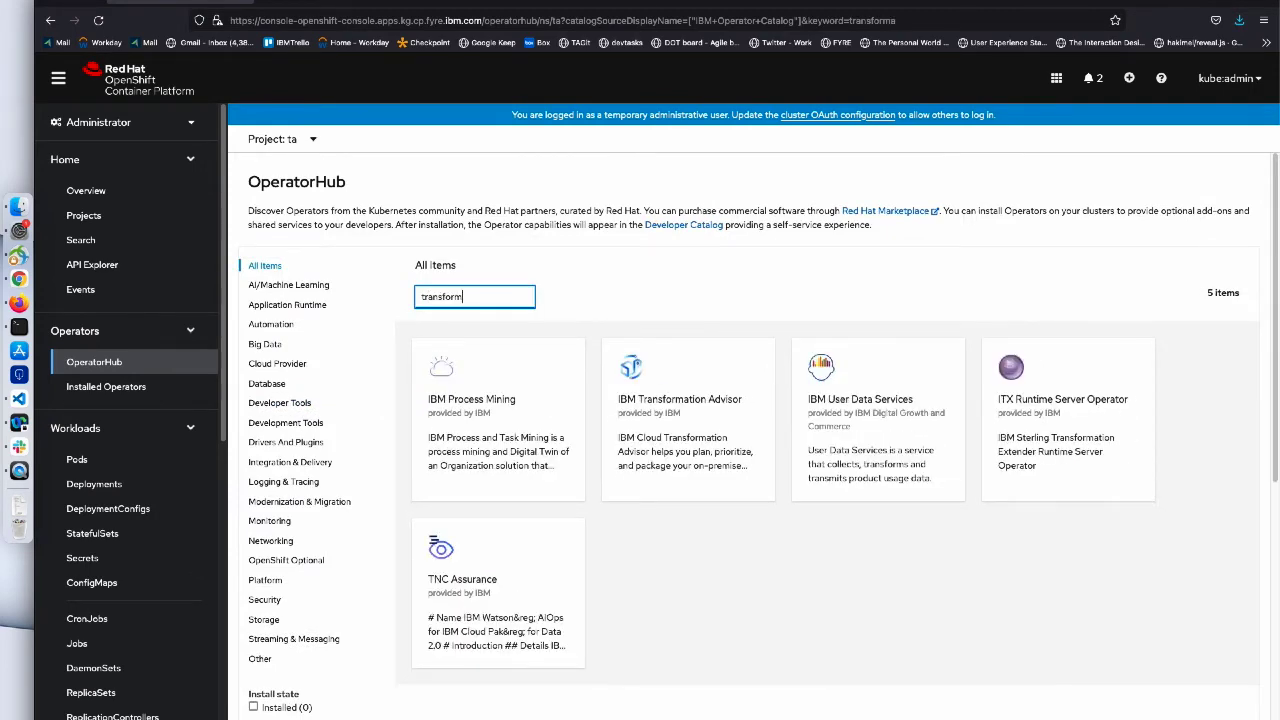
pyautogui.write('ation')
# - Install IBM Transformation Advisor 3.0.0 on channel v3.0 for all namespaces and view its details
pyautogui.click(660, 434)
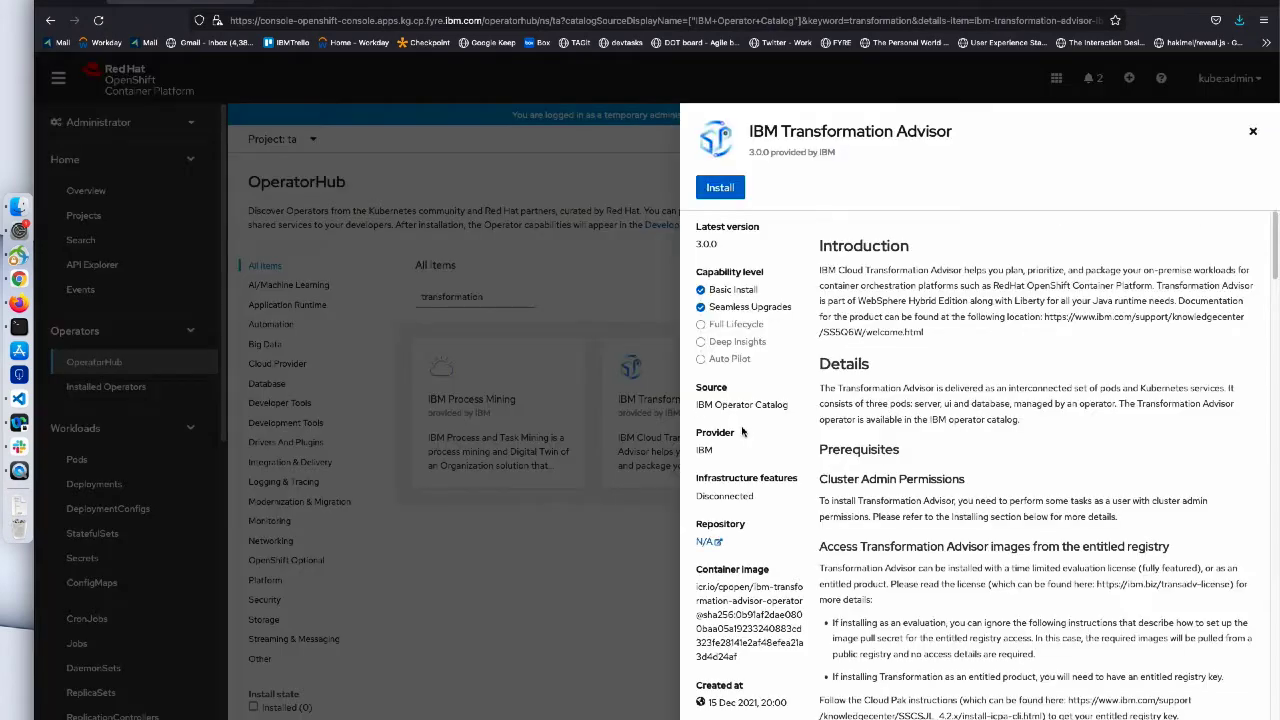
pyautogui.click(721, 188)
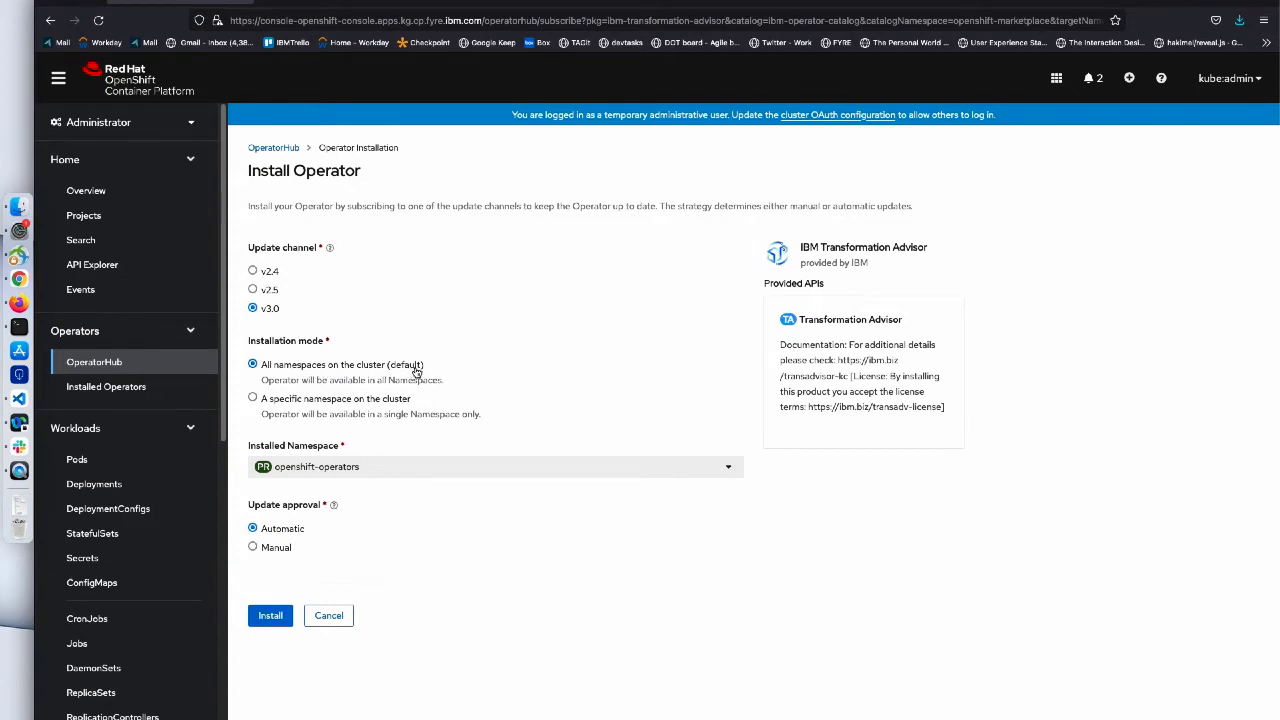
pyautogui.click(262, 622)
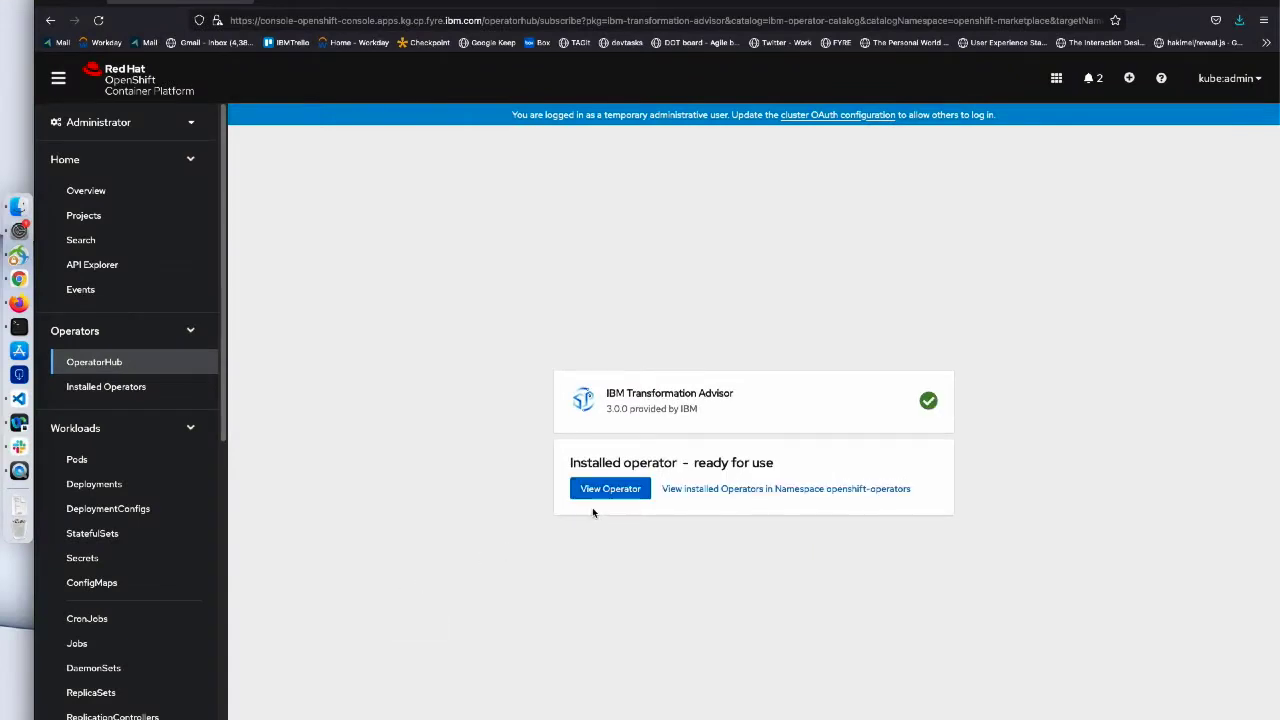
pyautogui.click(612, 490)
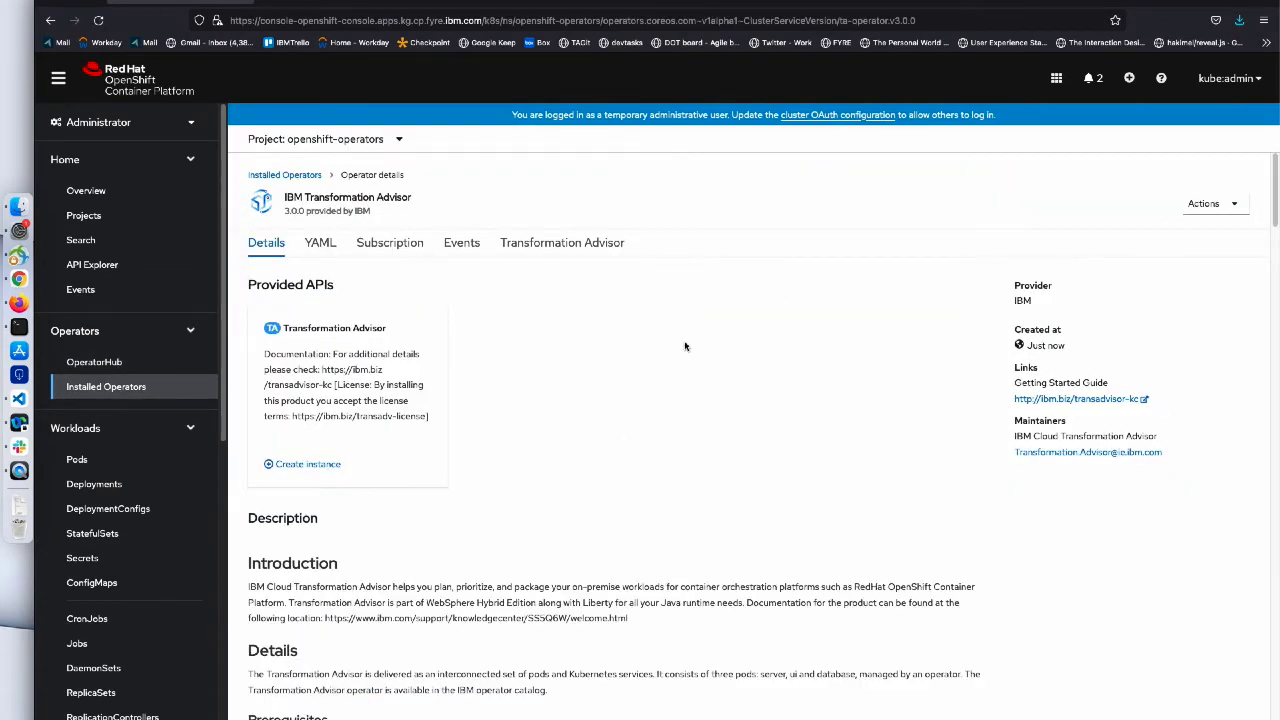
# - Switch to project ta to see the operator listed as Succeeded, then return to the documentation
pyautogui.click(400, 141)
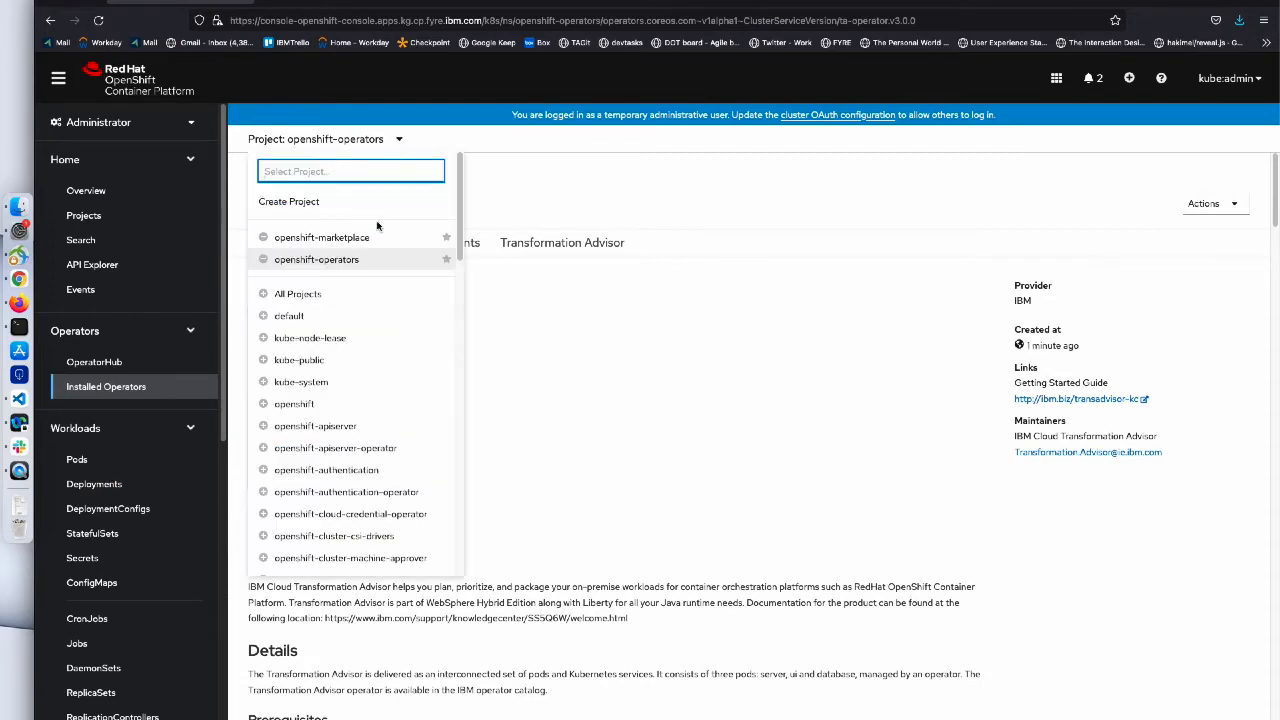
pyautogui.scroll(-10, 344, 391)
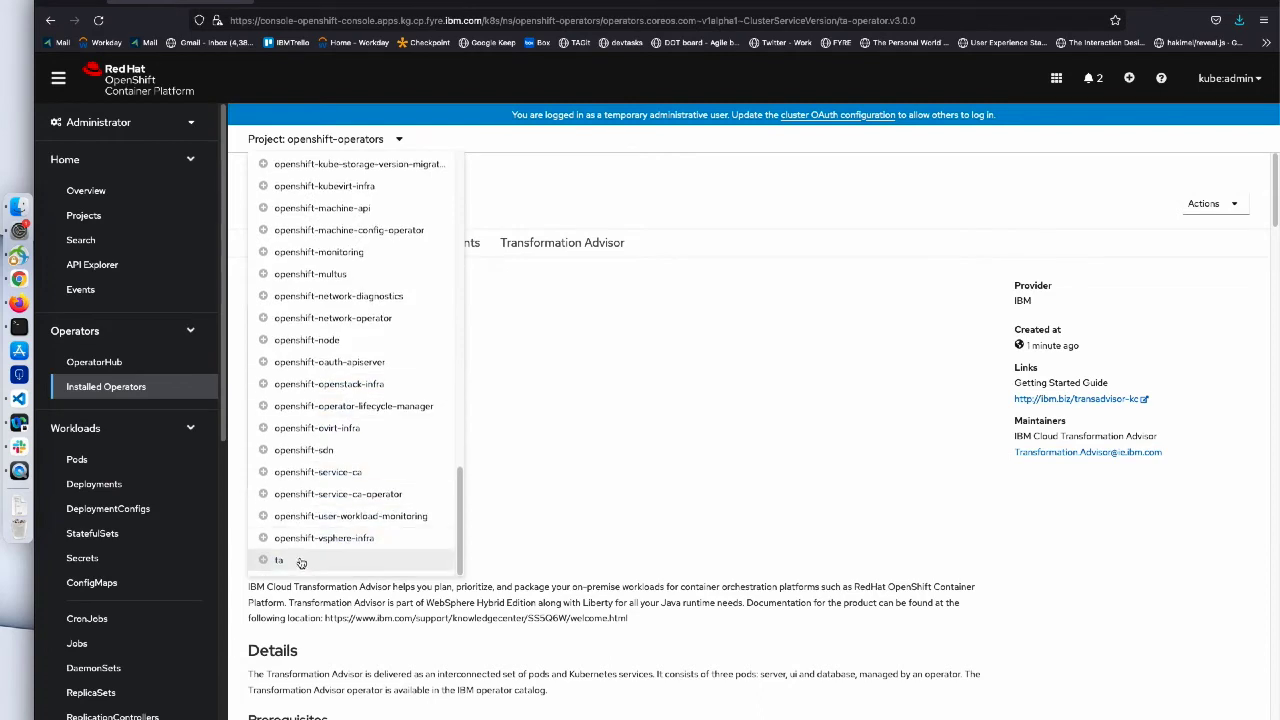
pyautogui.click(298, 562)
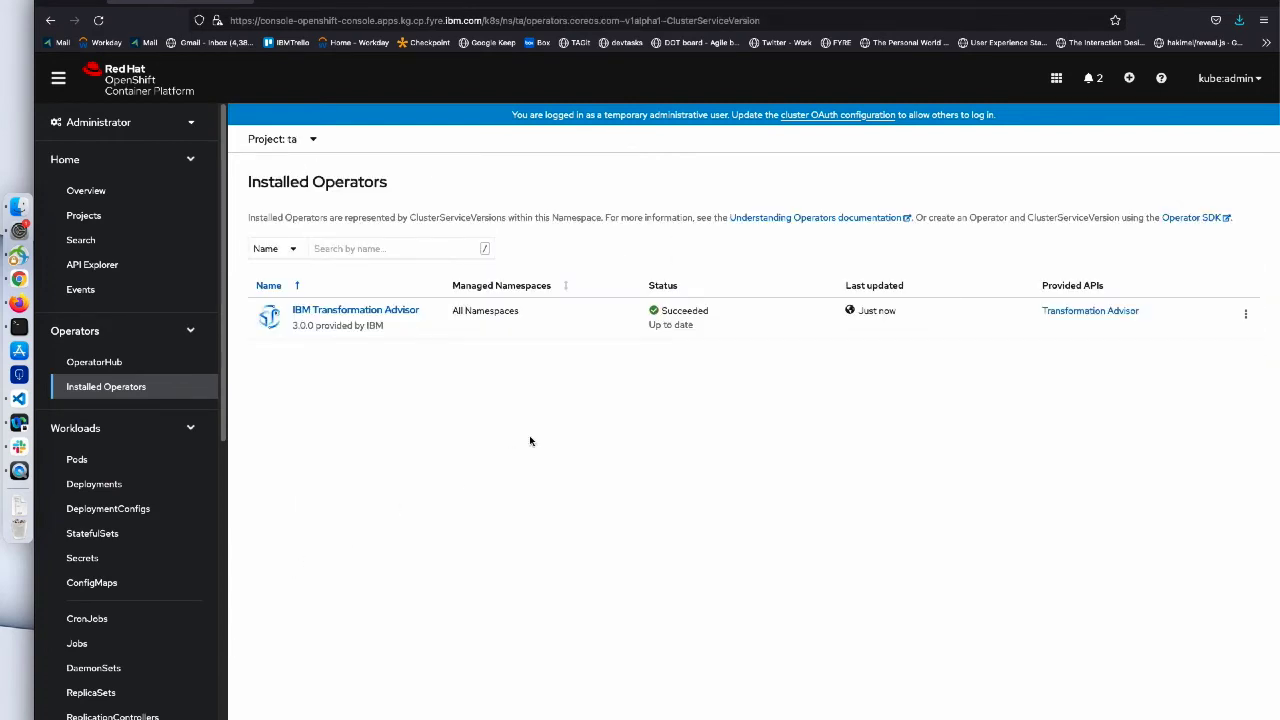
pyautogui.click(486, 2)
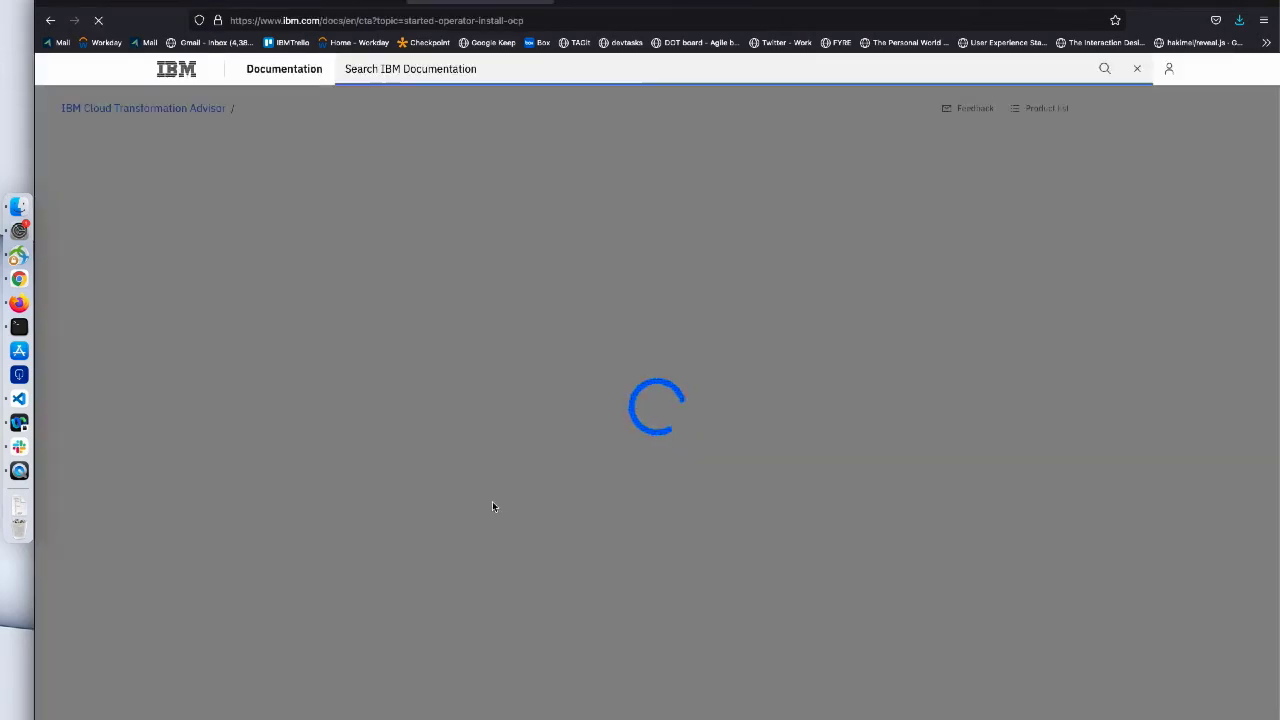
# - Scroll the IBM Documentation page down to the Cluster Administration Tasks section
pyautogui.scroll(-4, 490, 504)
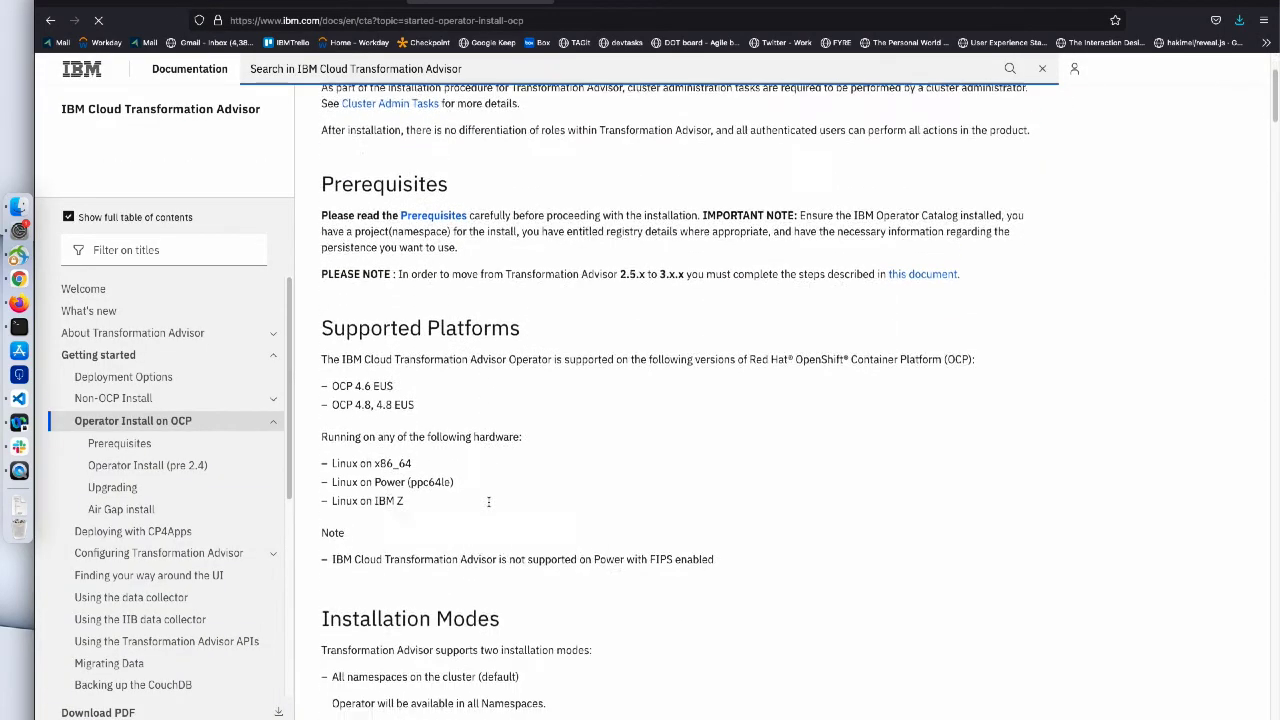
pyautogui.scroll(-5, 489, 502)
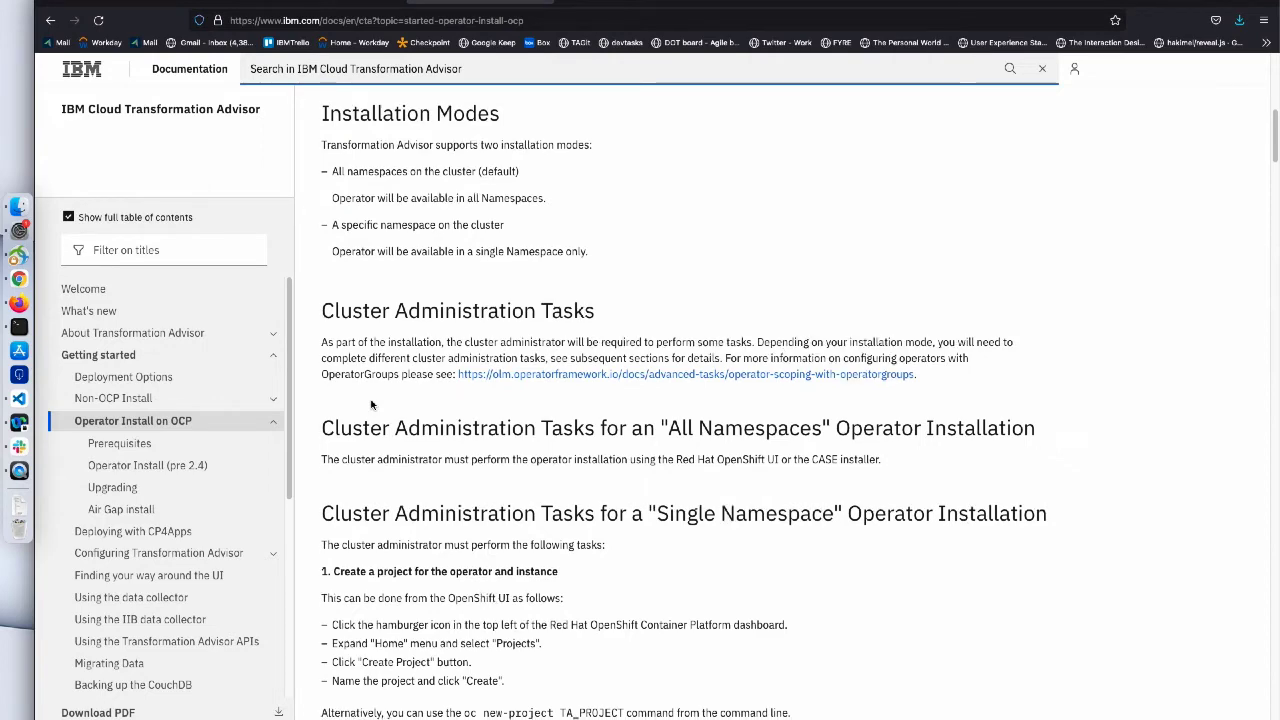
pyautogui.scroll(-1, 371, 404)
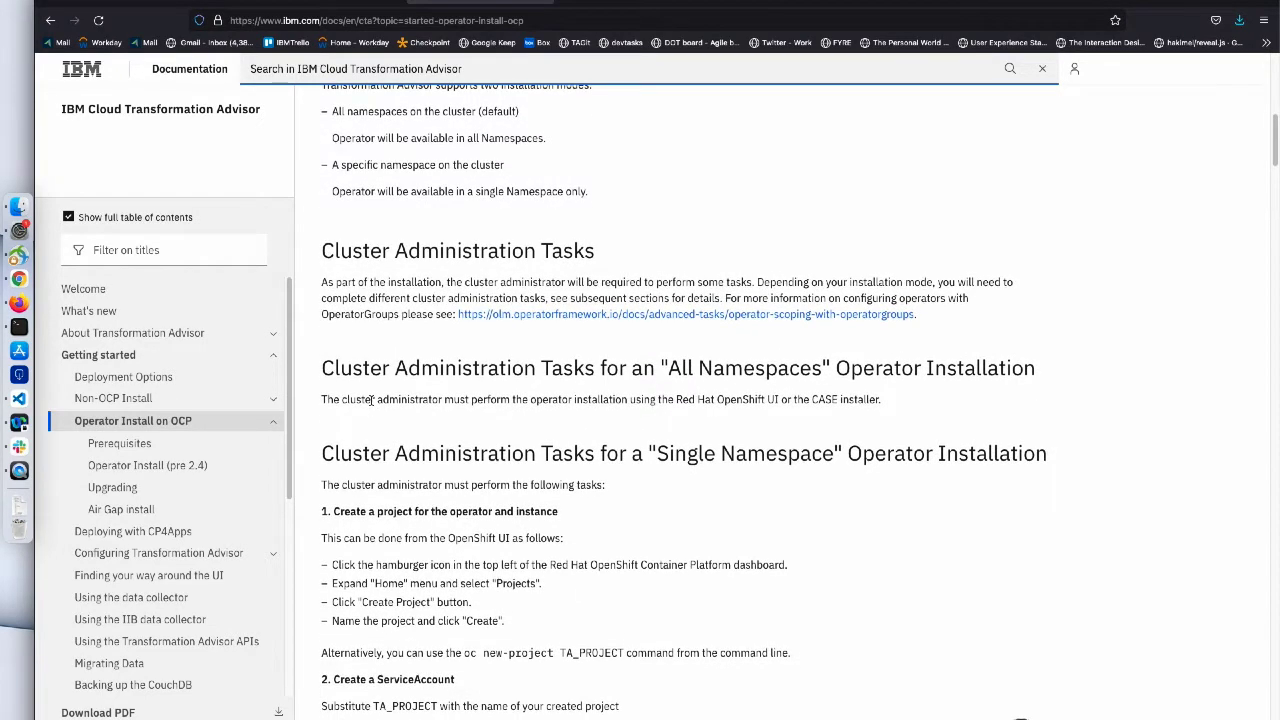
pyautogui.scroll(-10, 371, 400)
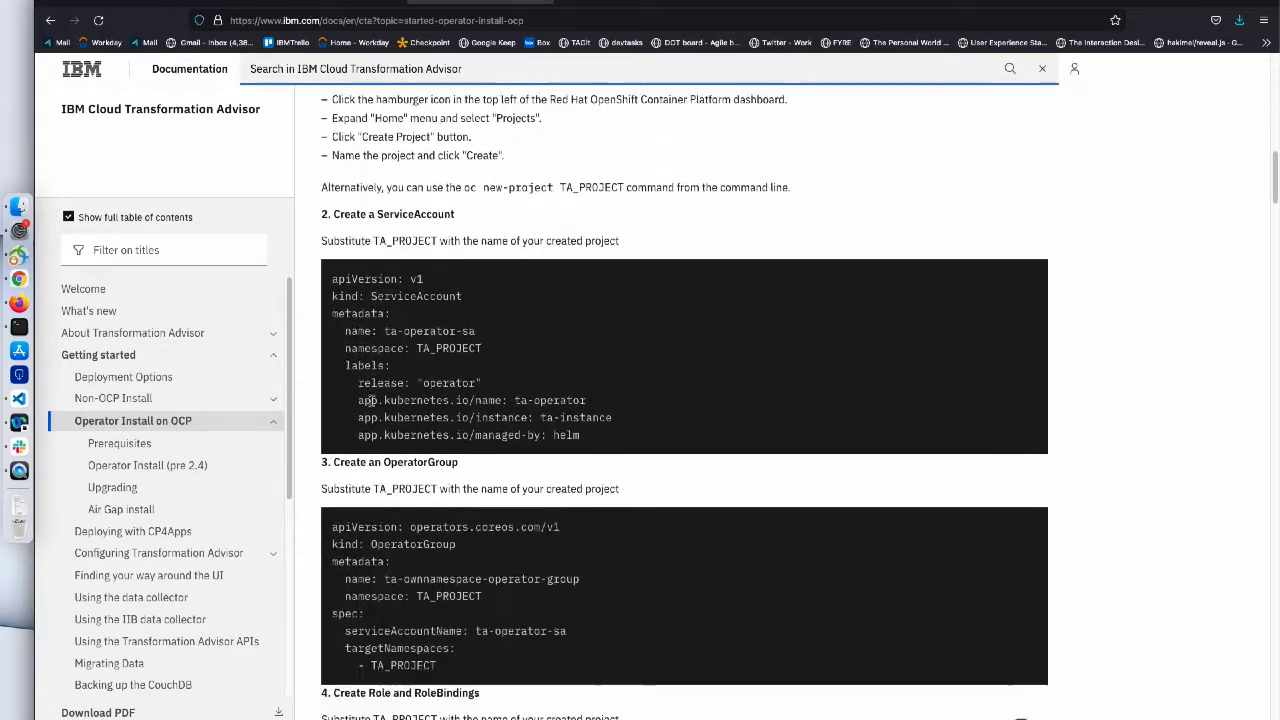
pyautogui.scroll(-20, 371, 400)
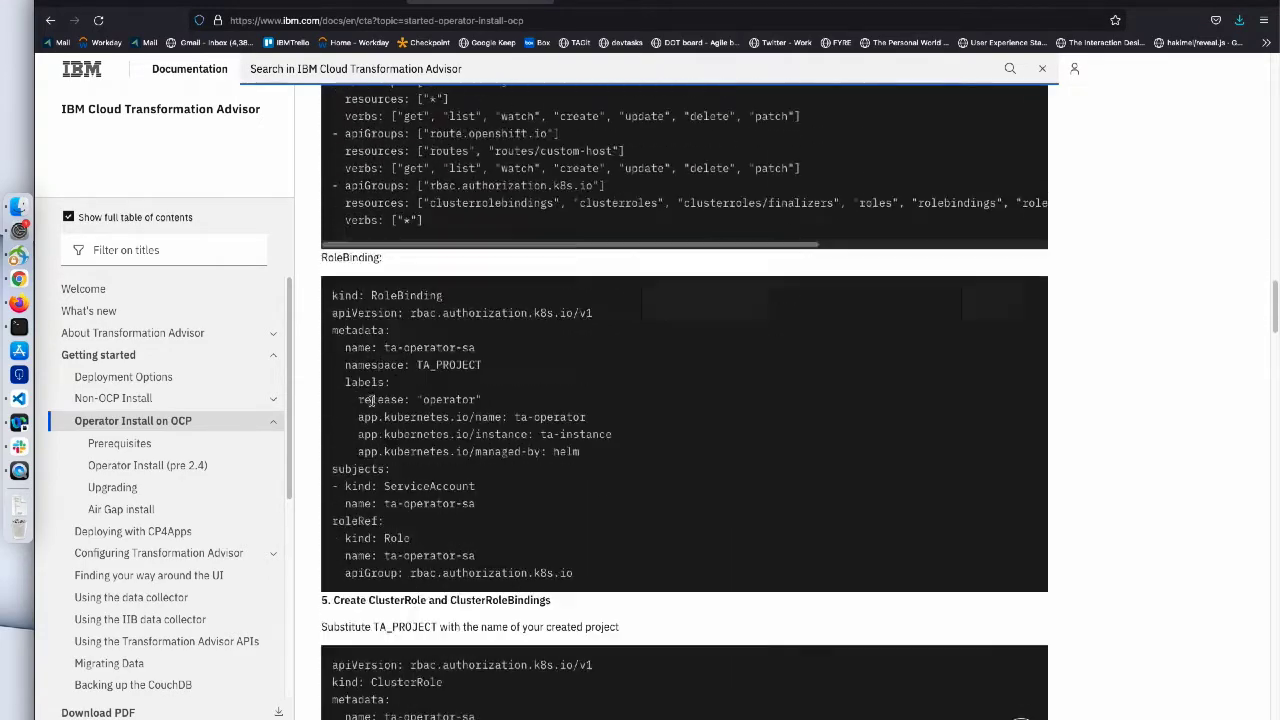
pyautogui.scroll(-8, 371, 400)
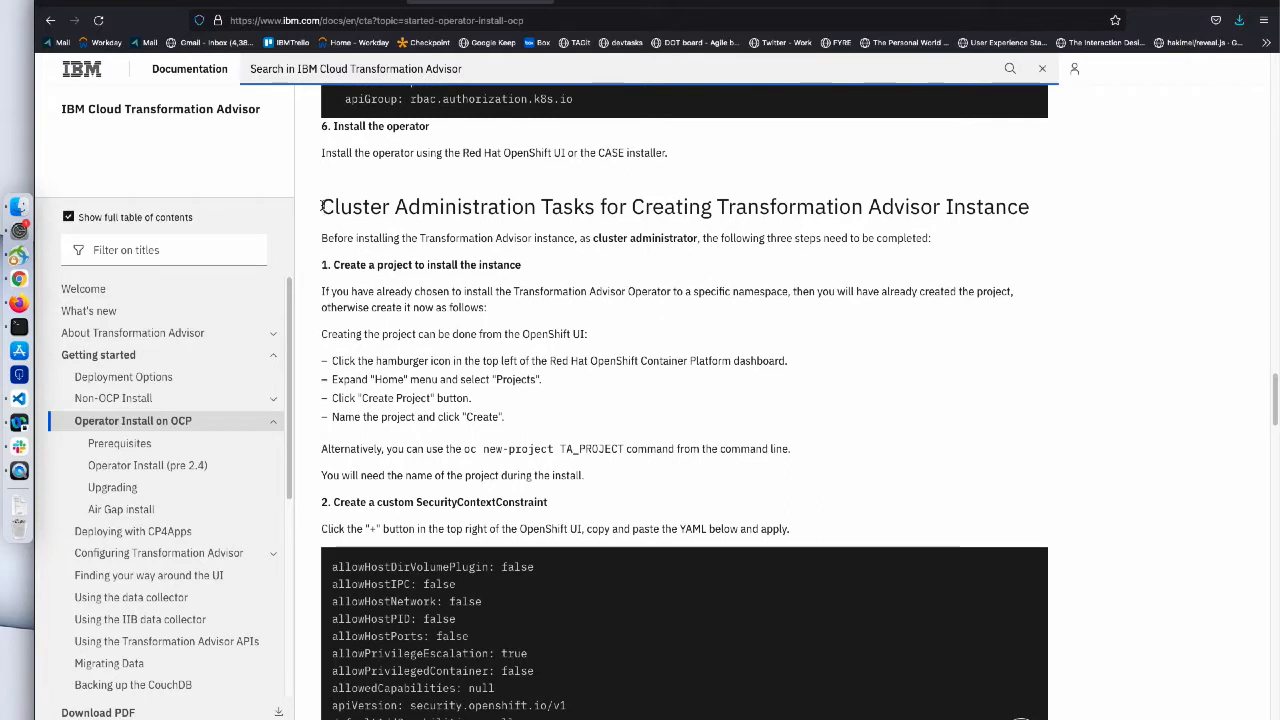
pyautogui.moveTo(323, 207); pyautogui.dragTo(1048, 205)
pyautogui.click(851, 268)
# - Copy the custom transadv-scc SecurityContextConstraint YAML and return to the OpenShift console
pyautogui.scroll(-2, 803, 254)
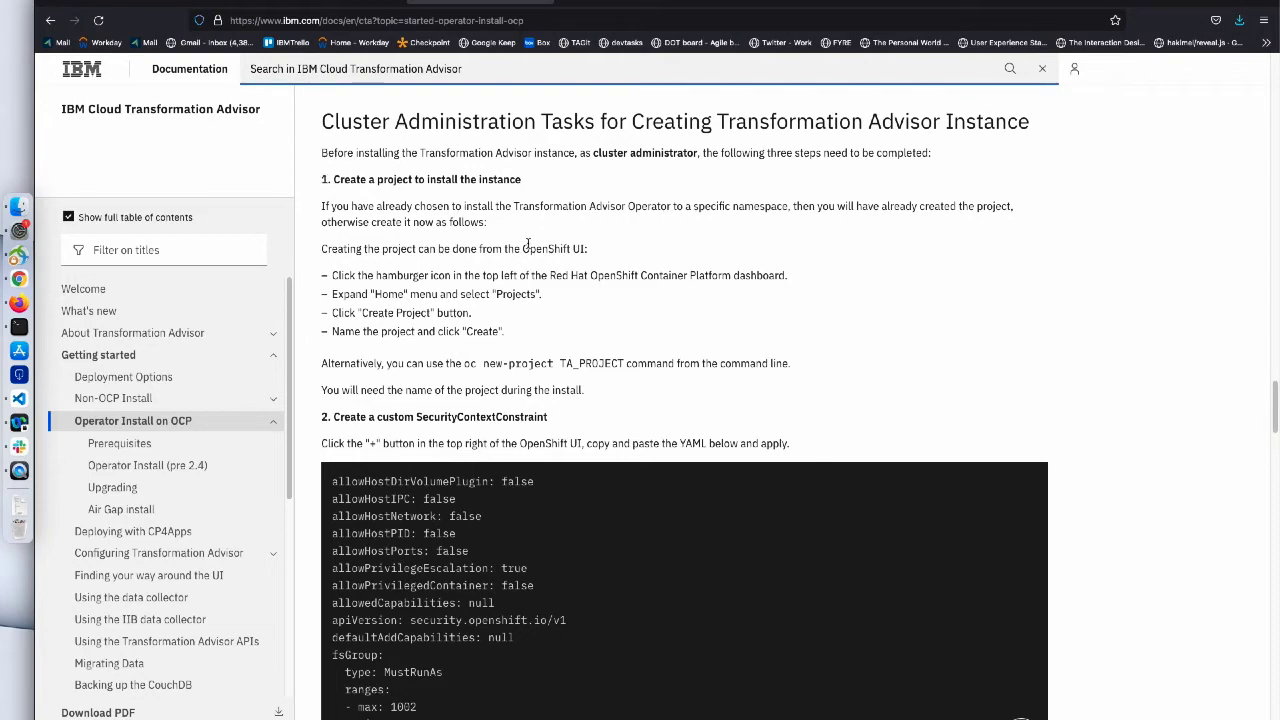
pyautogui.scroll(-4, 527, 244)
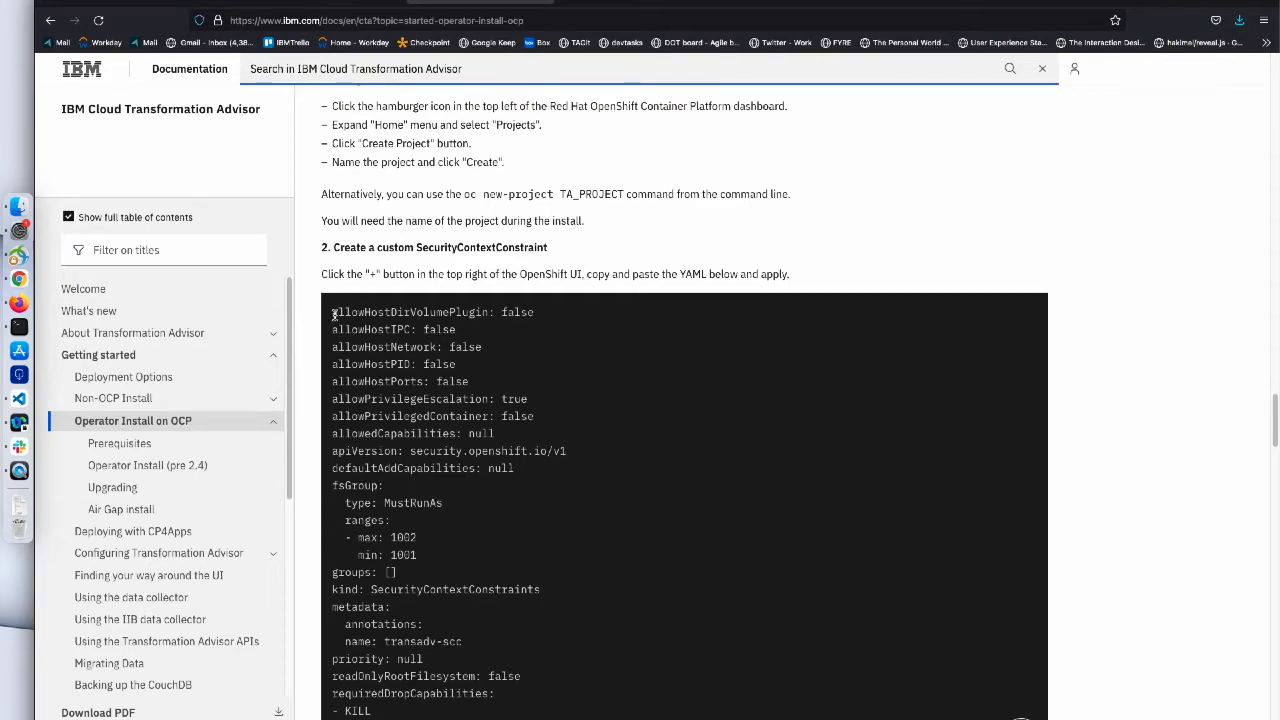
pyautogui.scroll(-4, 349, 465)
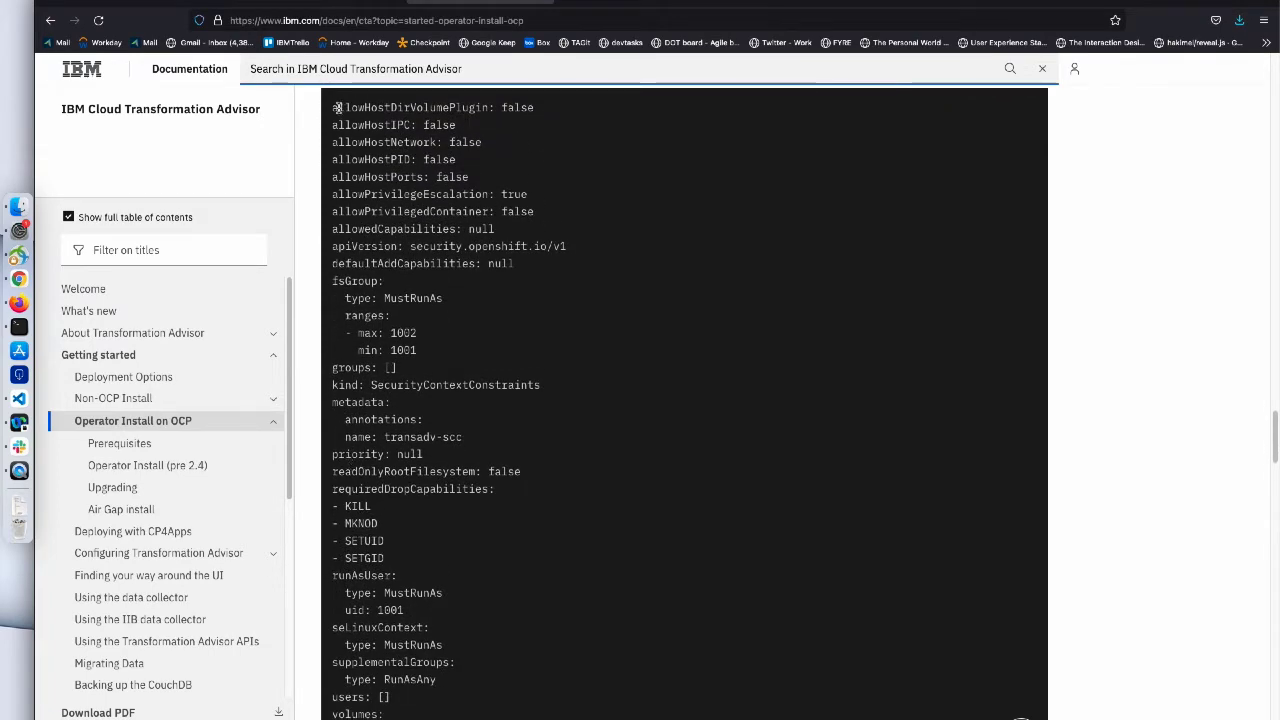
pyautogui.moveTo(330, 107); pyautogui.dragTo(409, 677)
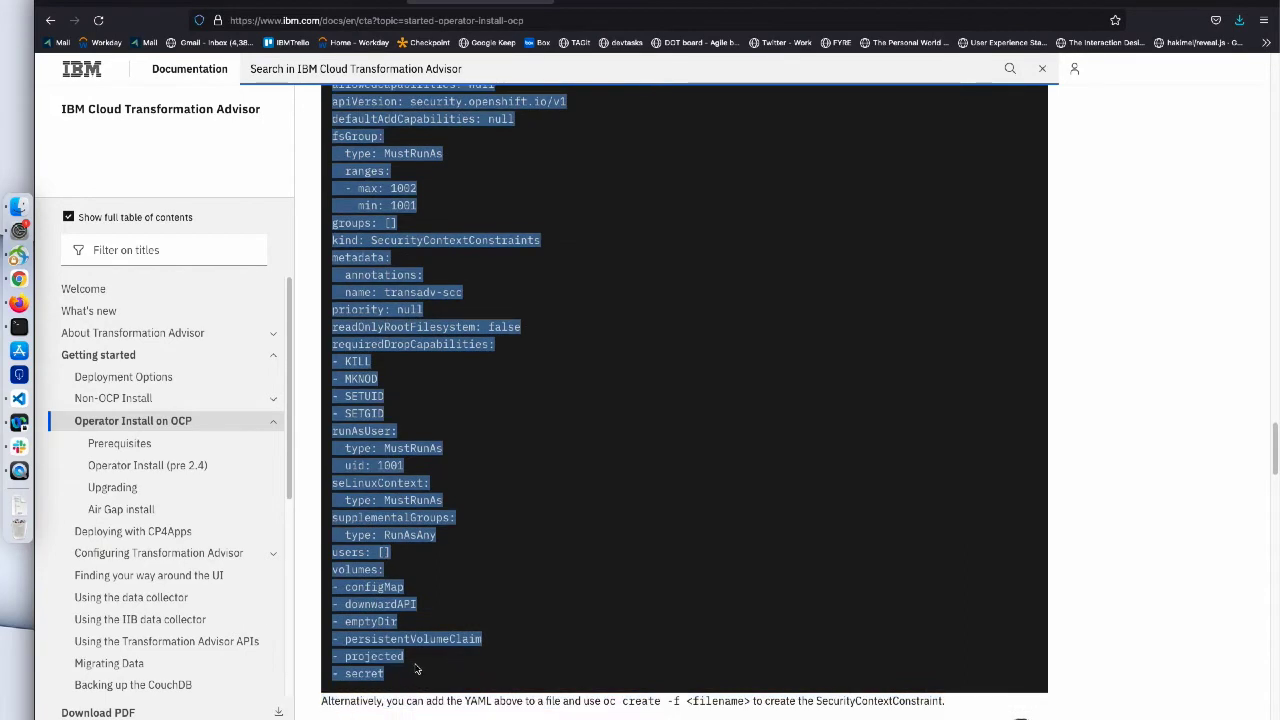
pyautogui.rightClick(369, 550)
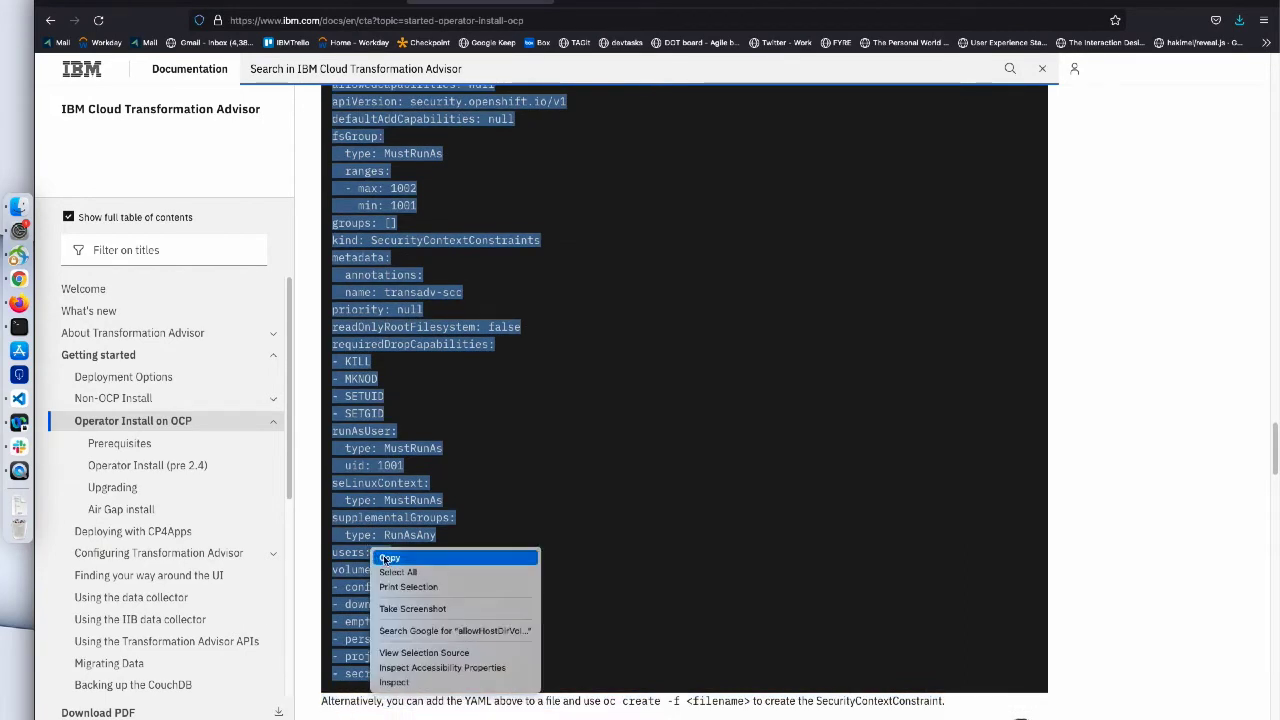
pyautogui.click(386, 559)
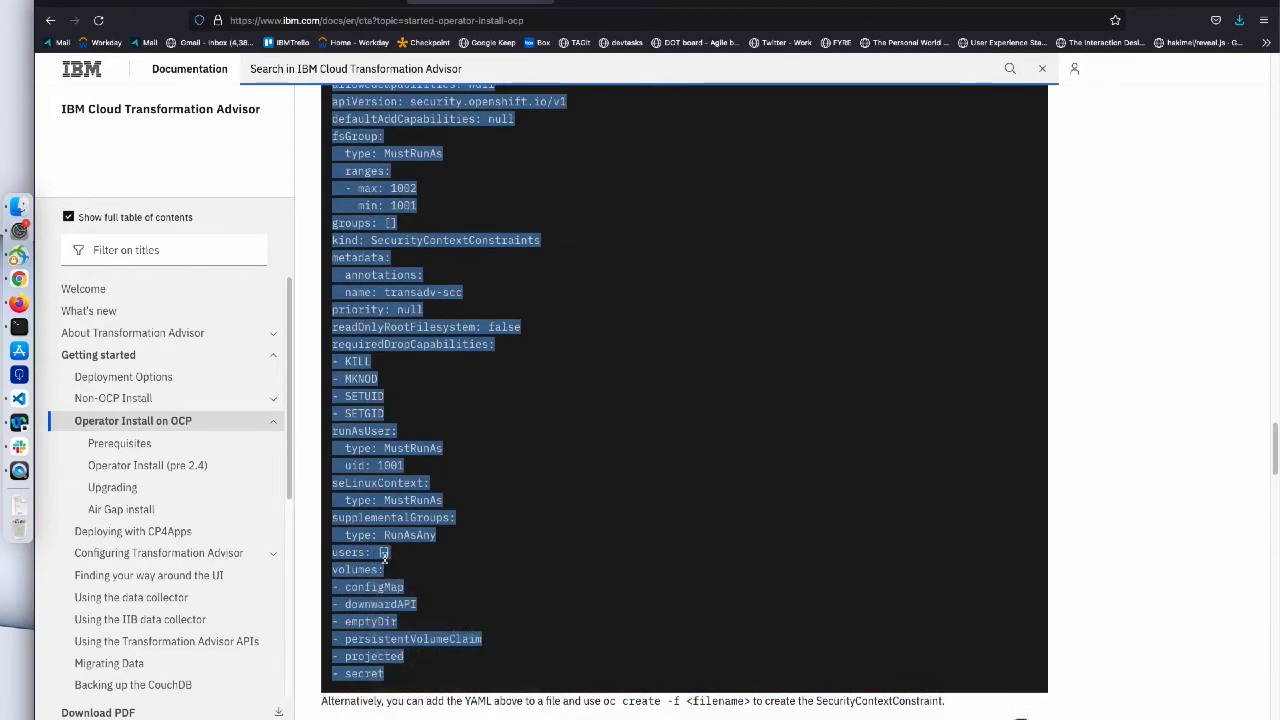
pyautogui.click(195, 8)
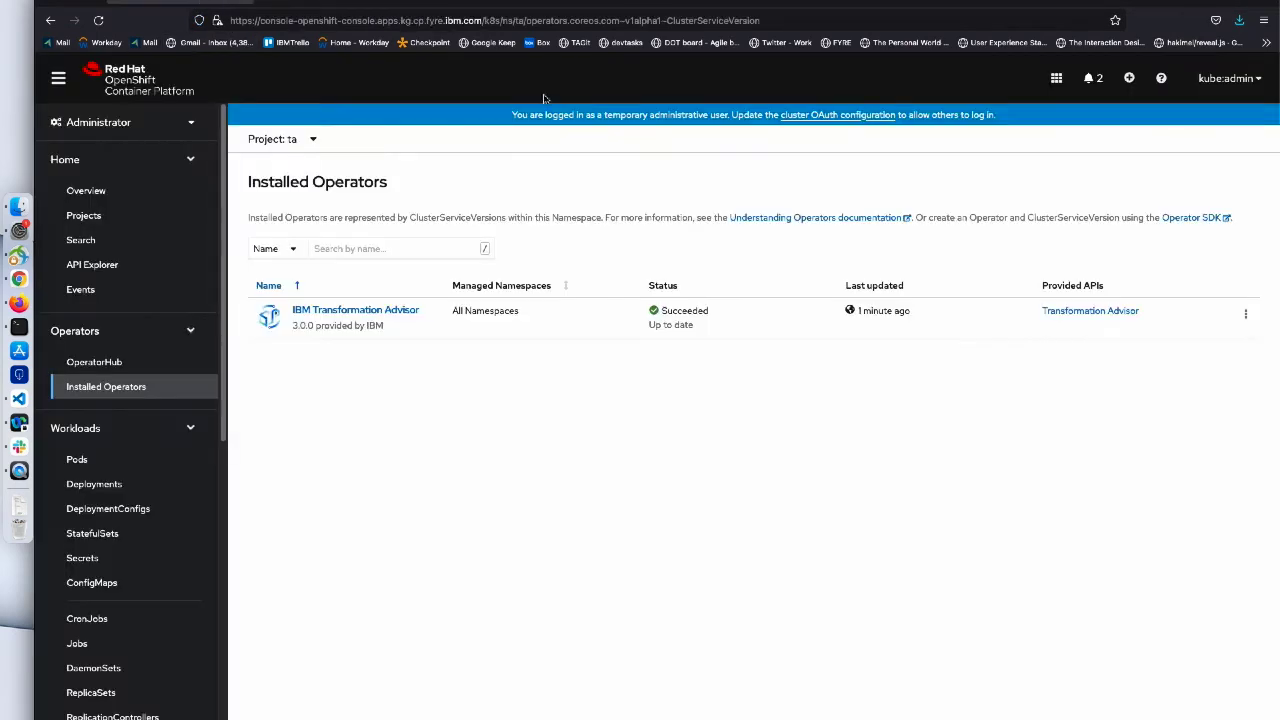
# - Paste the copied transadv-scc SecurityContextConstraint YAML into the Import YAML editor
pyautogui.click(1129, 78)
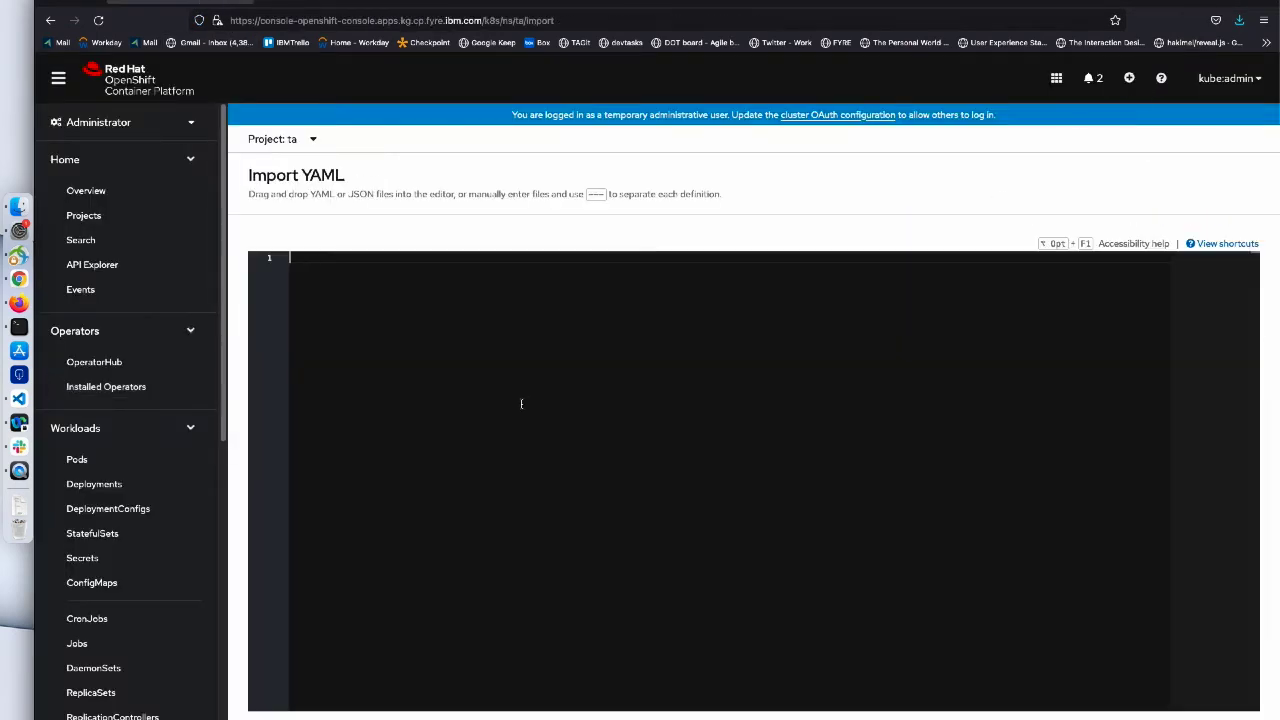
pyautogui.press('super+v')
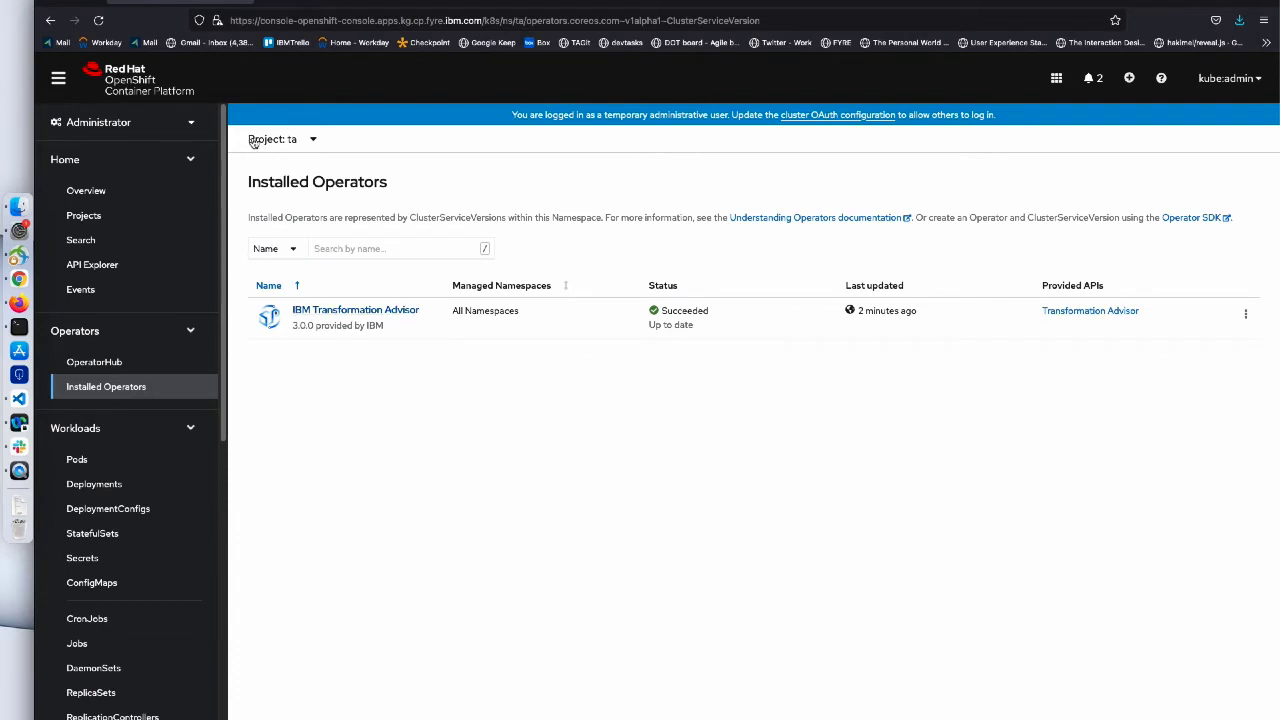
# - Start a new TransAdv instance with the 3.0.0 Evaluation license type and License Accept on
pyautogui.click(347, 315)
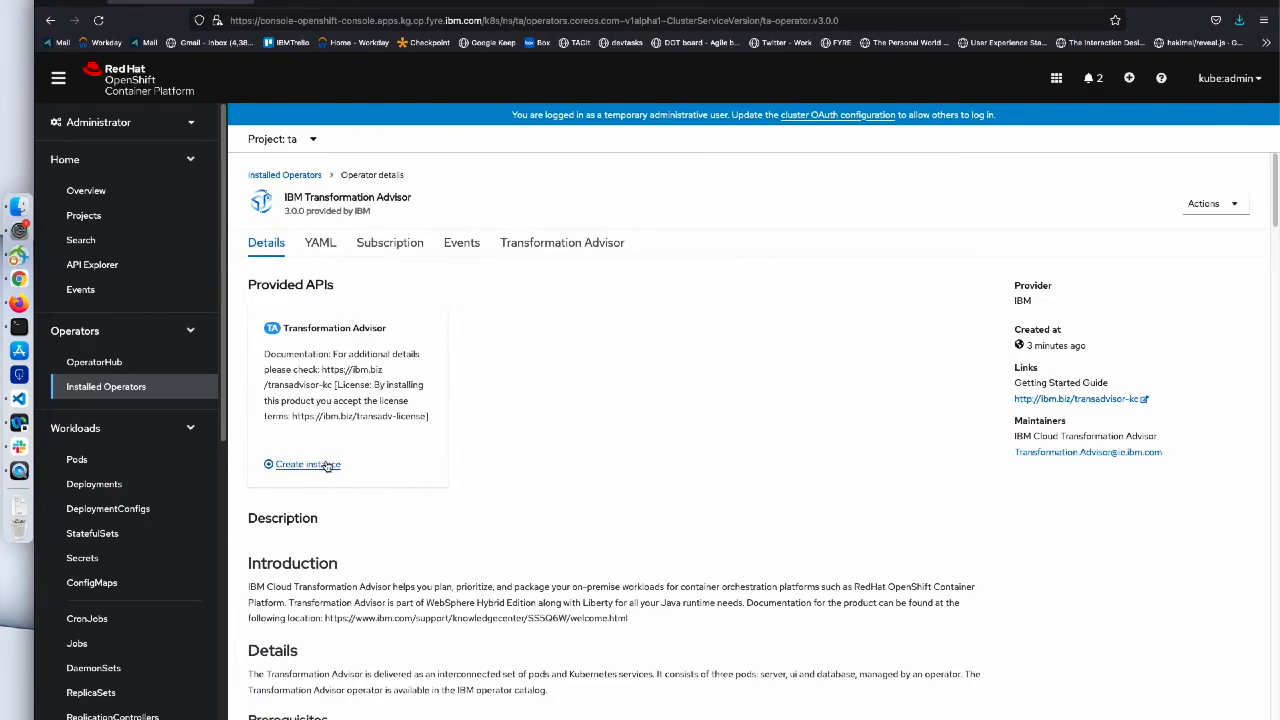
pyautogui.click(325, 466)
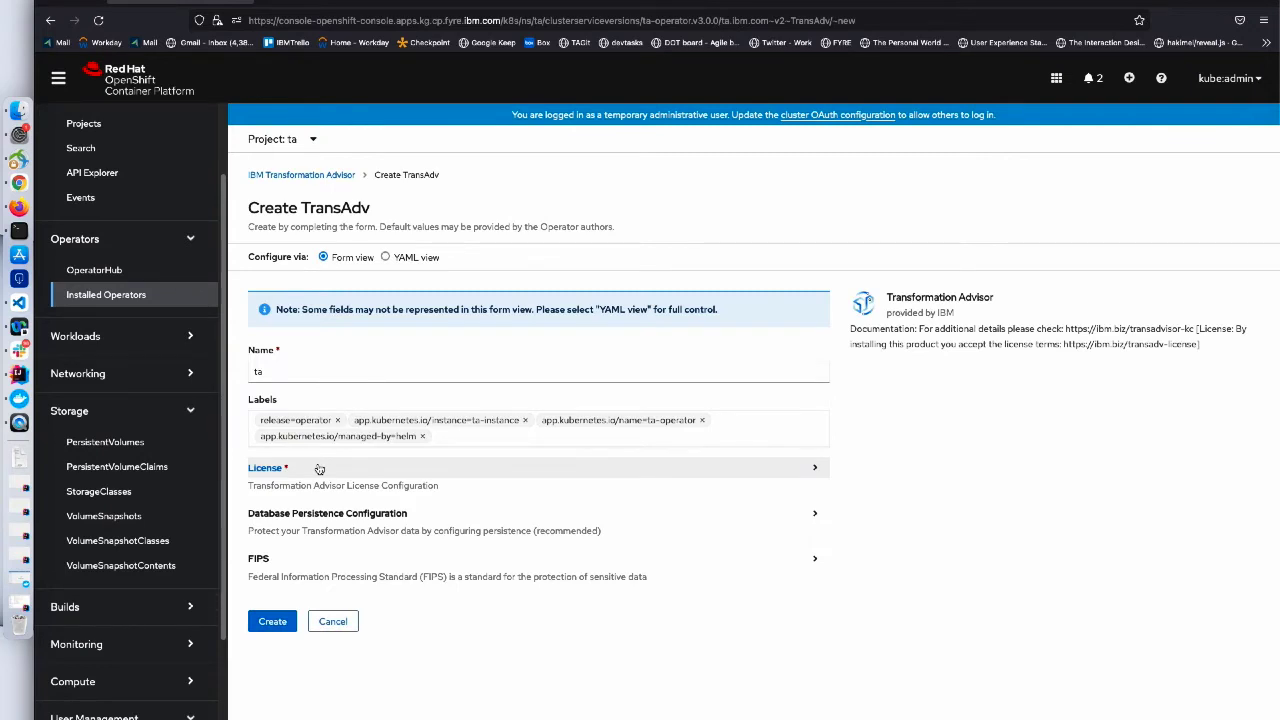
pyautogui.click(319, 469)
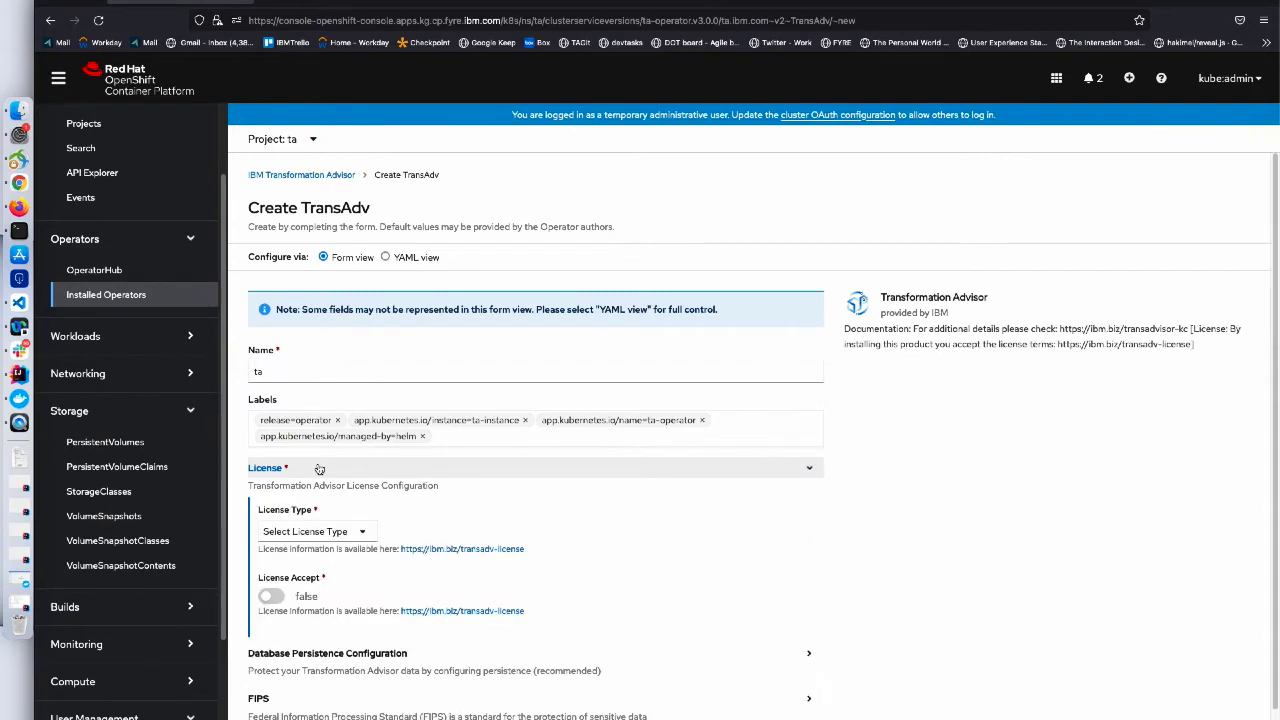
pyautogui.click(310, 531)
pyautogui.click(396, 566)
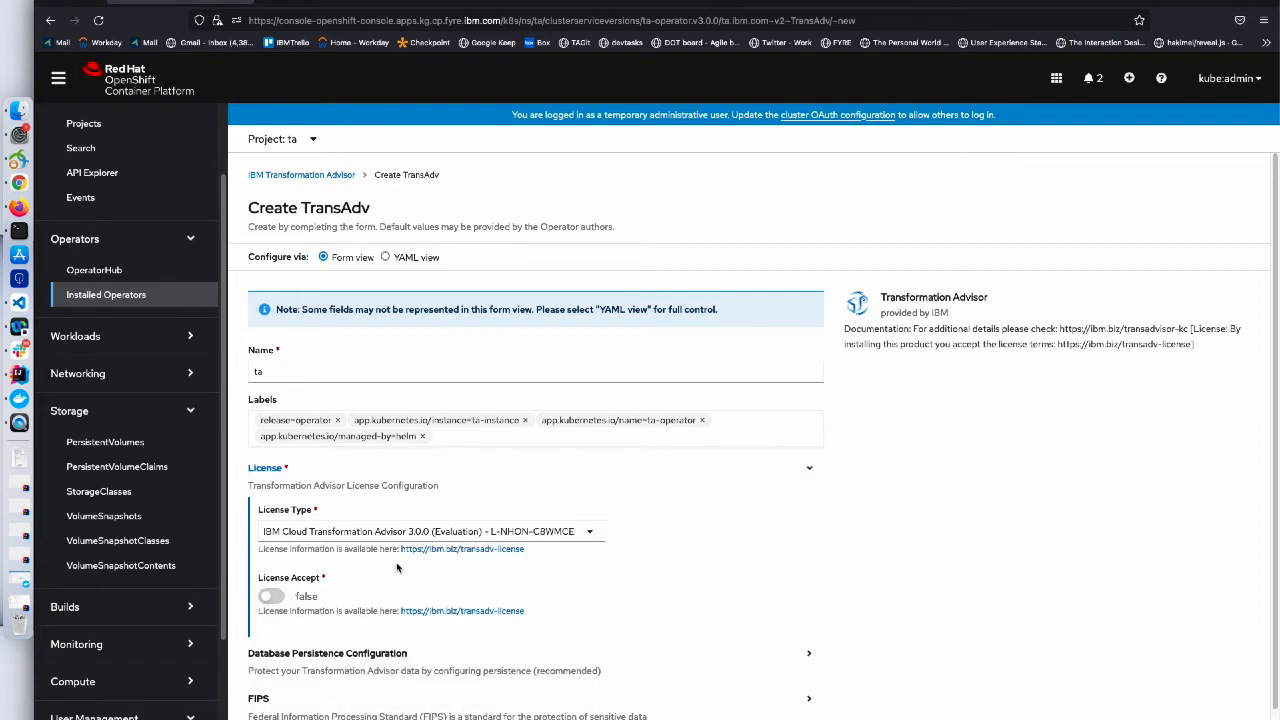
pyautogui.click(274, 598)
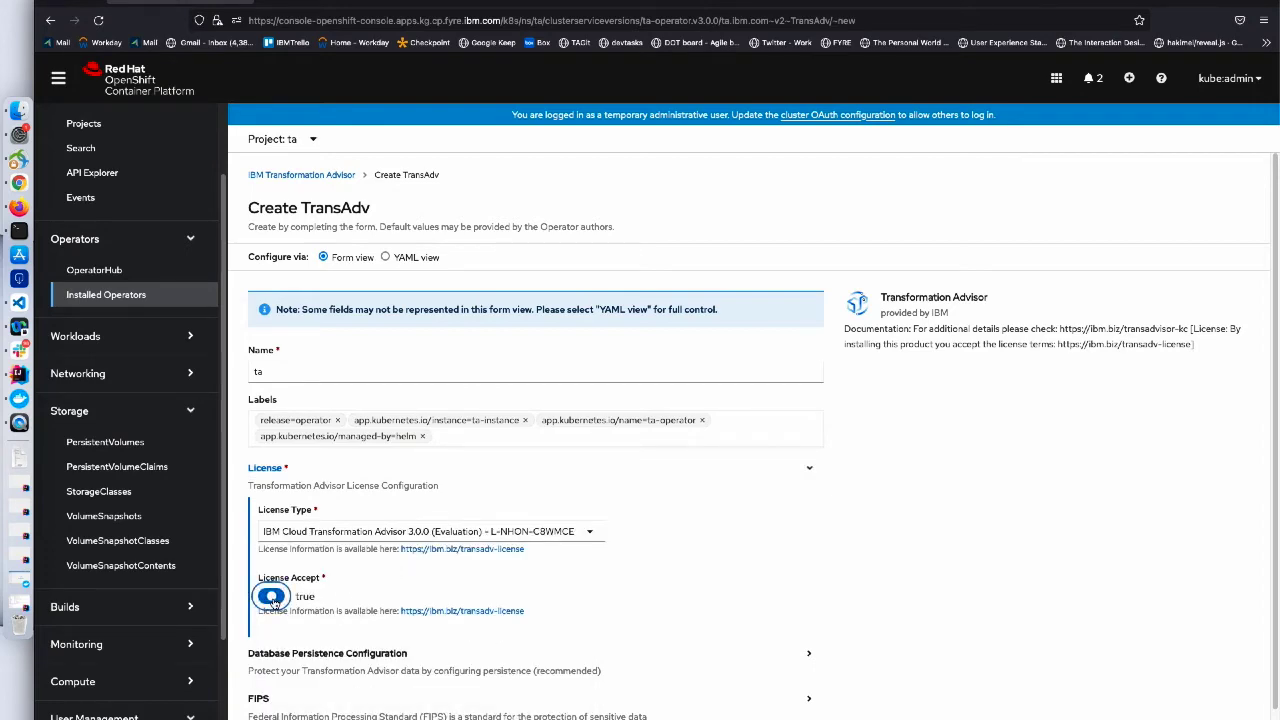
# - Expand the Database Persistence Configuration section of the Create TransAdv form
pyautogui.scroll(-1, 341, 601)
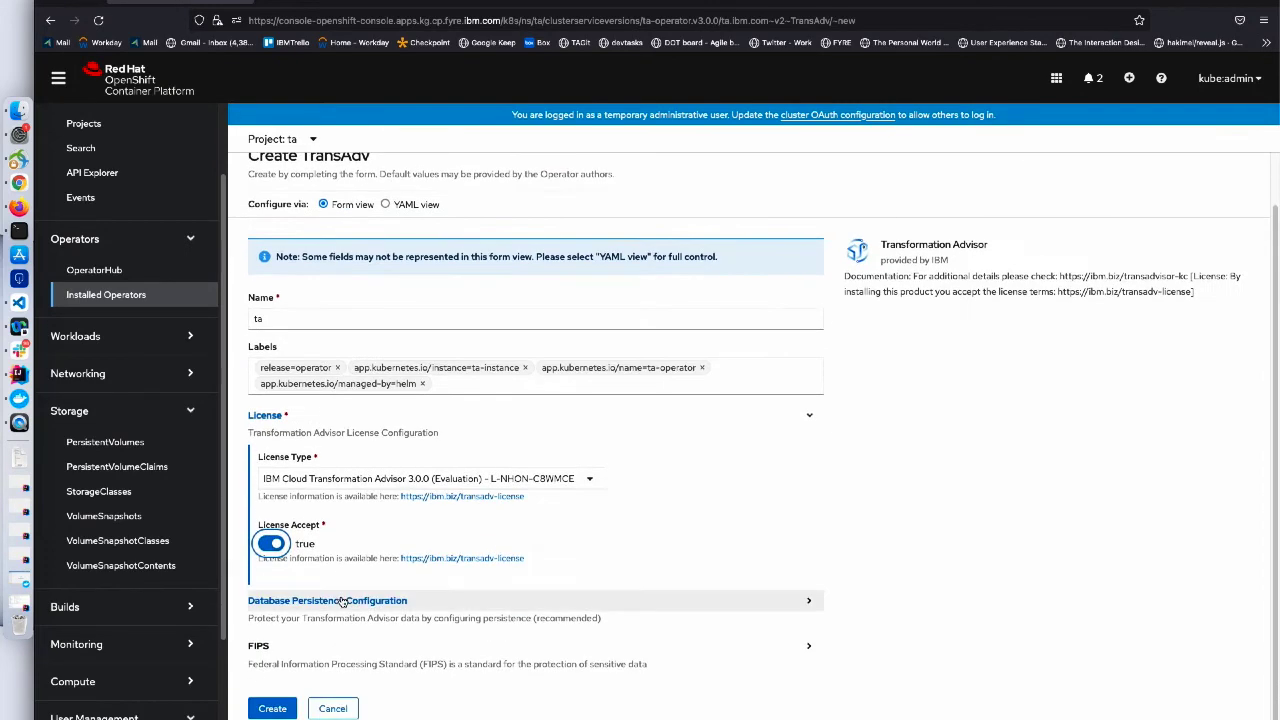
pyautogui.click(341, 601)
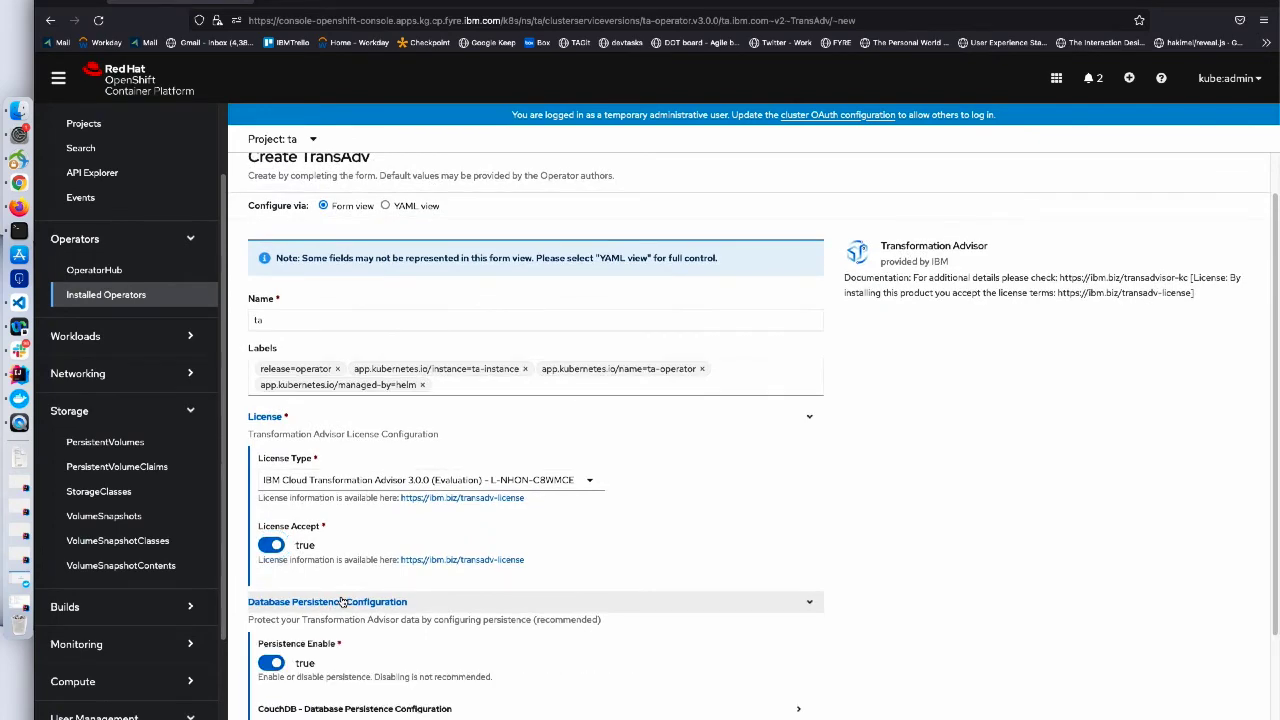
pyautogui.scroll(-2, 342, 601)
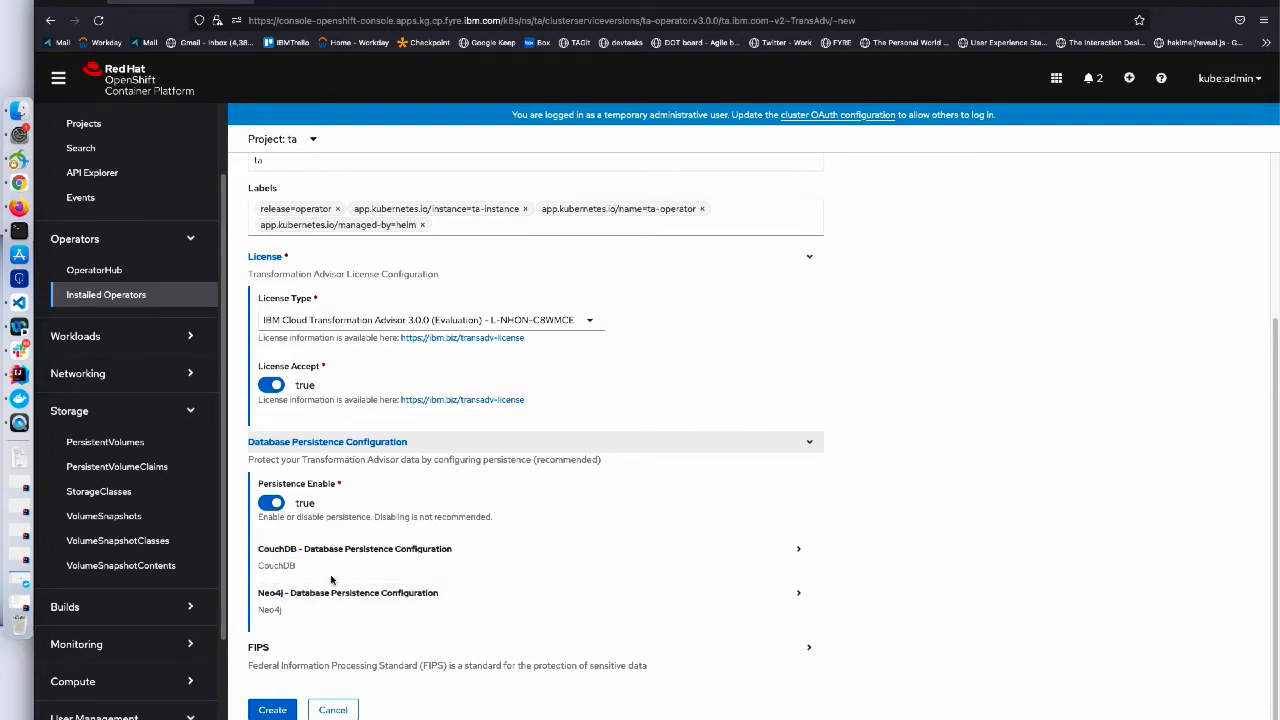
# - Expand CouchDB (20Gi) and Neo4j (5Gi) persistence settings, keeping their default values
pyautogui.click(330, 552)
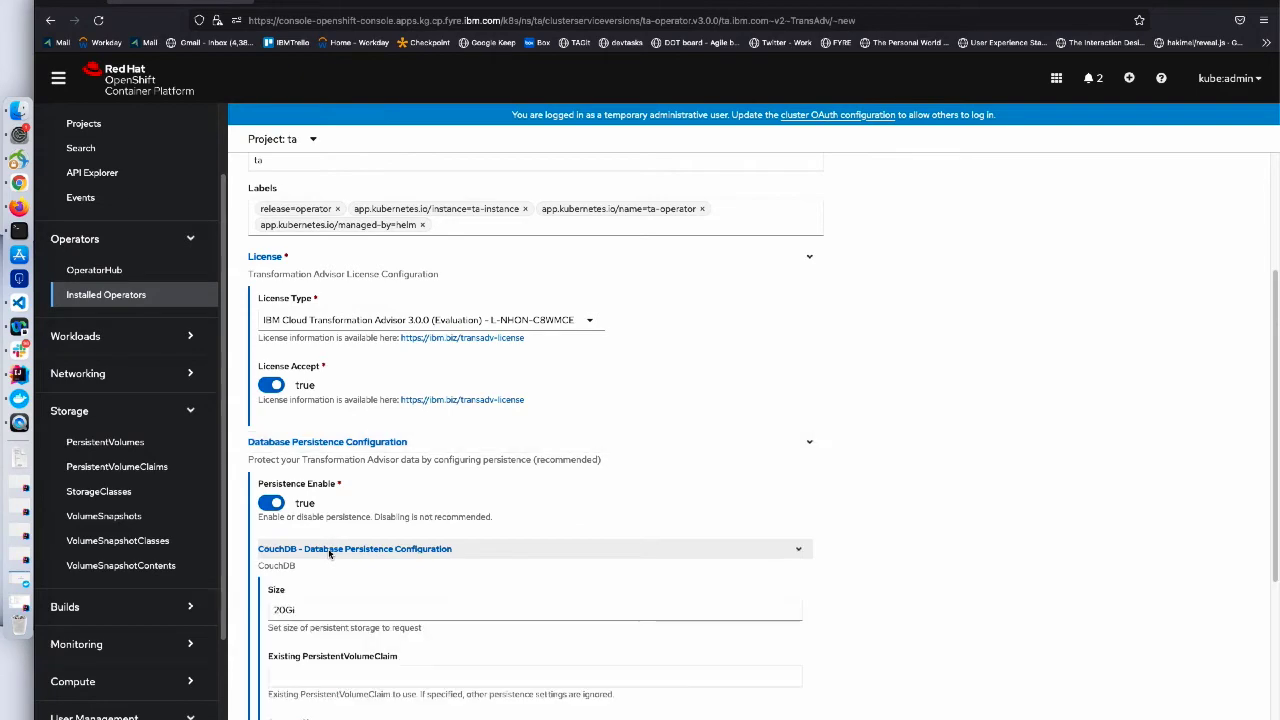
pyautogui.scroll(-3, 330, 553)
pyautogui.scroll(-1, 328, 550)
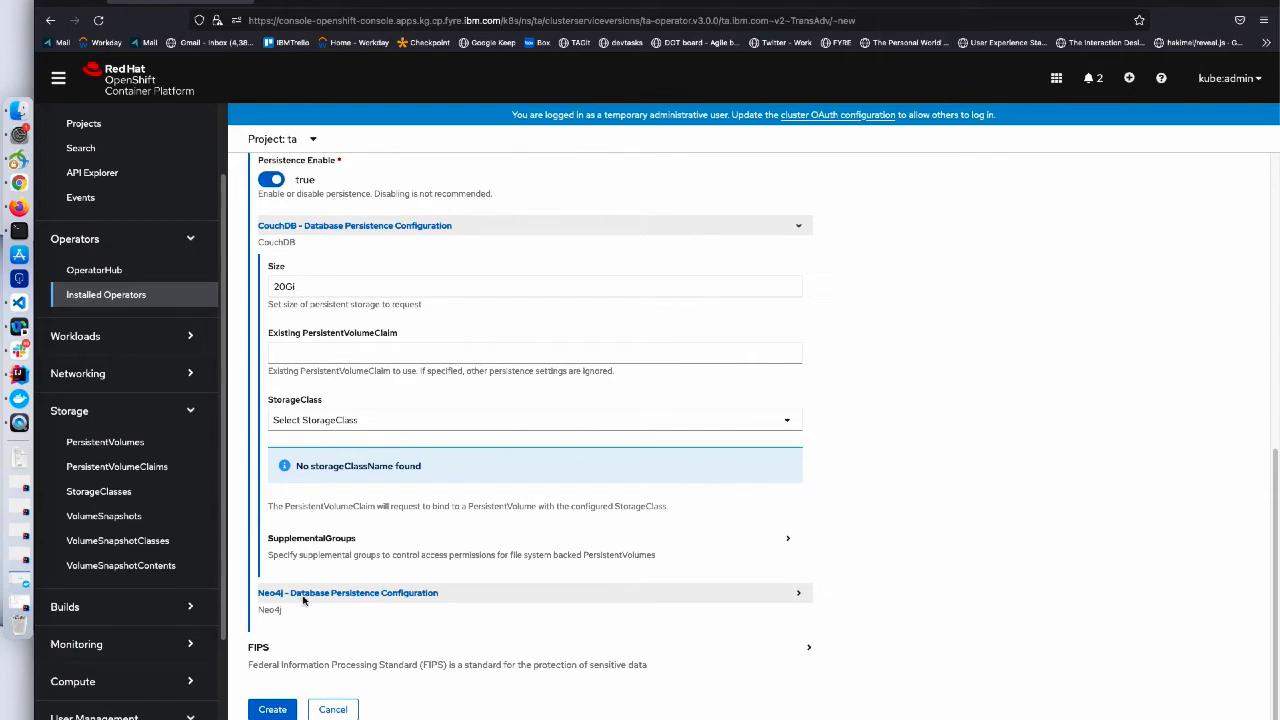
pyautogui.click(304, 595)
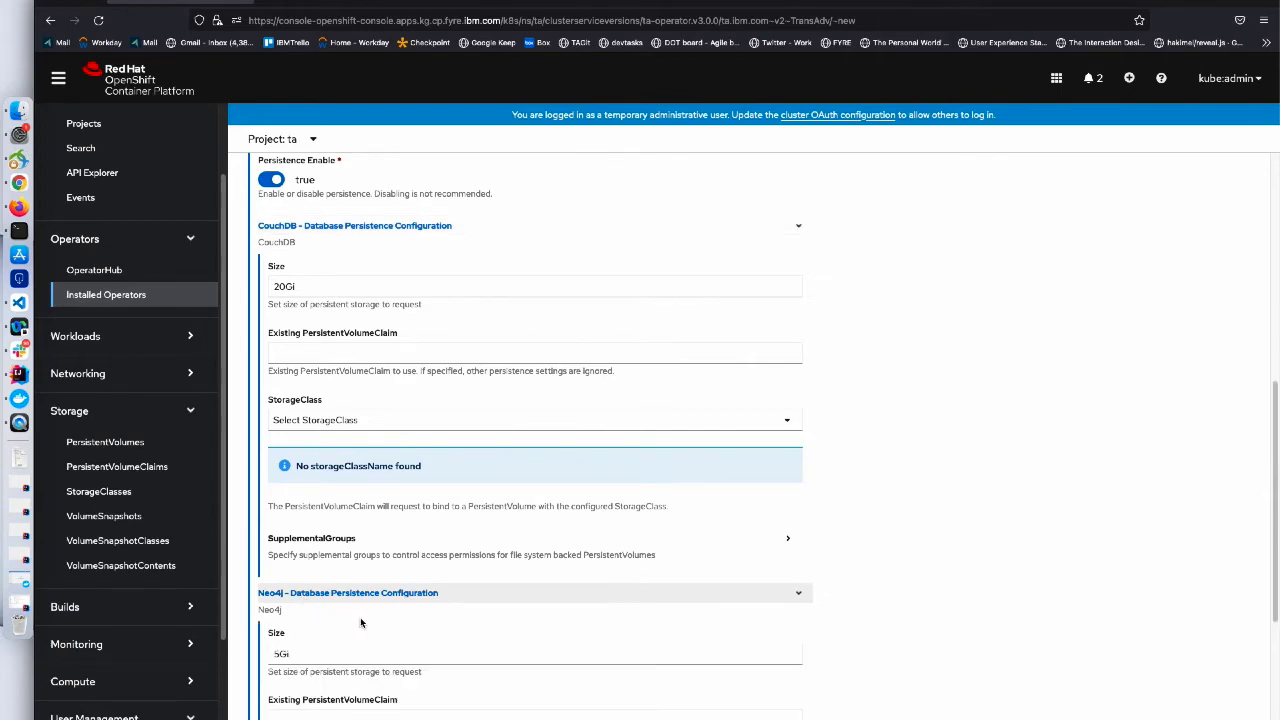
pyautogui.scroll(-1, 364, 618)
pyautogui.scroll(-5, 364, 618)
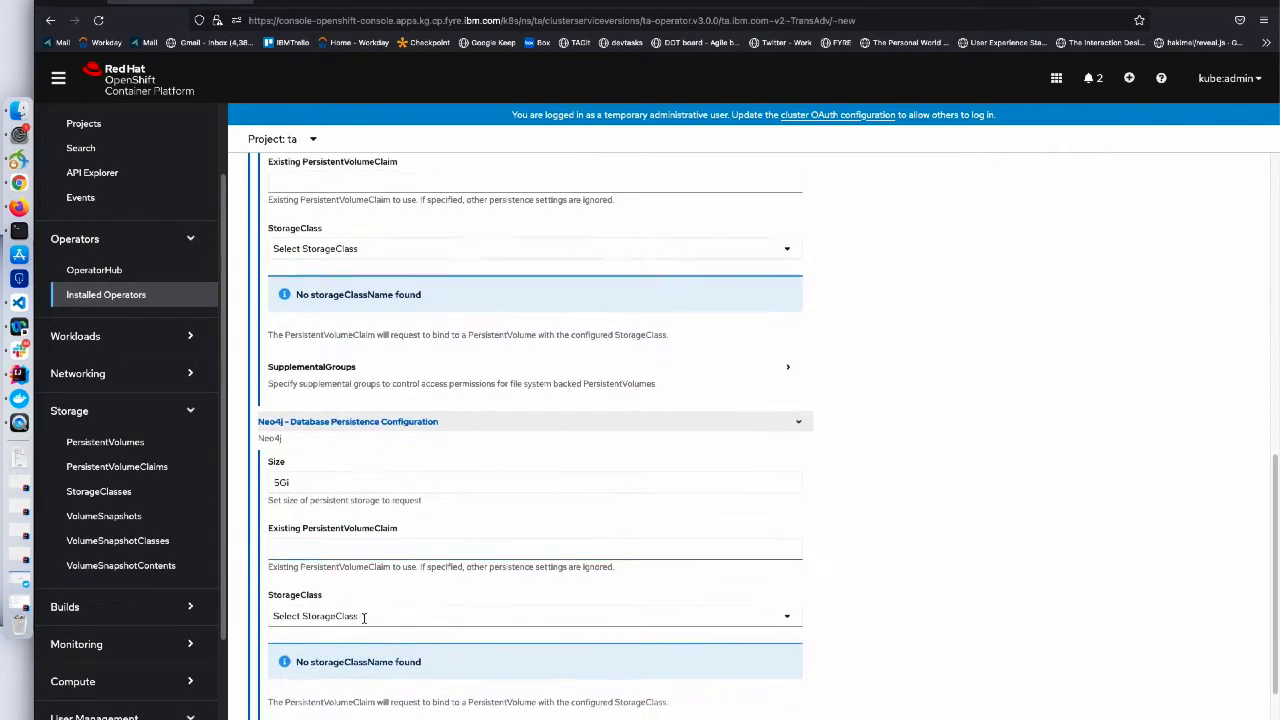
pyautogui.scroll(-3, 364, 624)
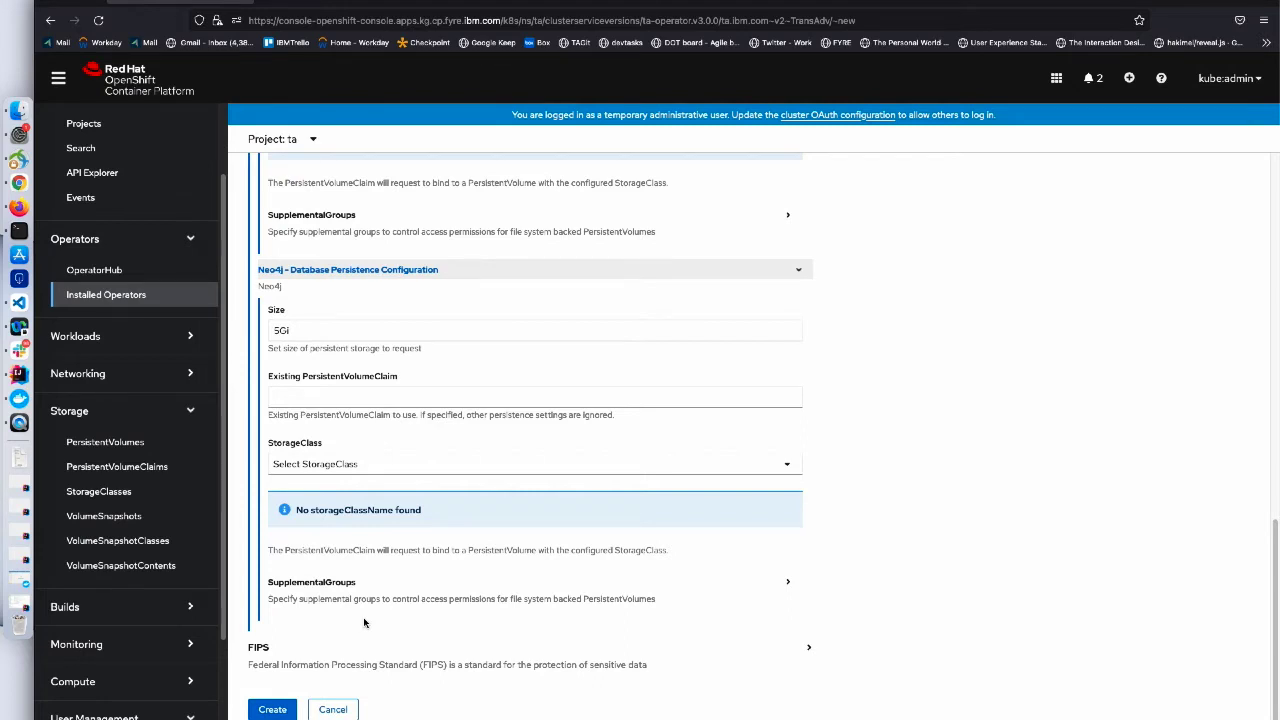
# - Submit the Create TransAdv form to create the ta instance
pyautogui.click(273, 709)
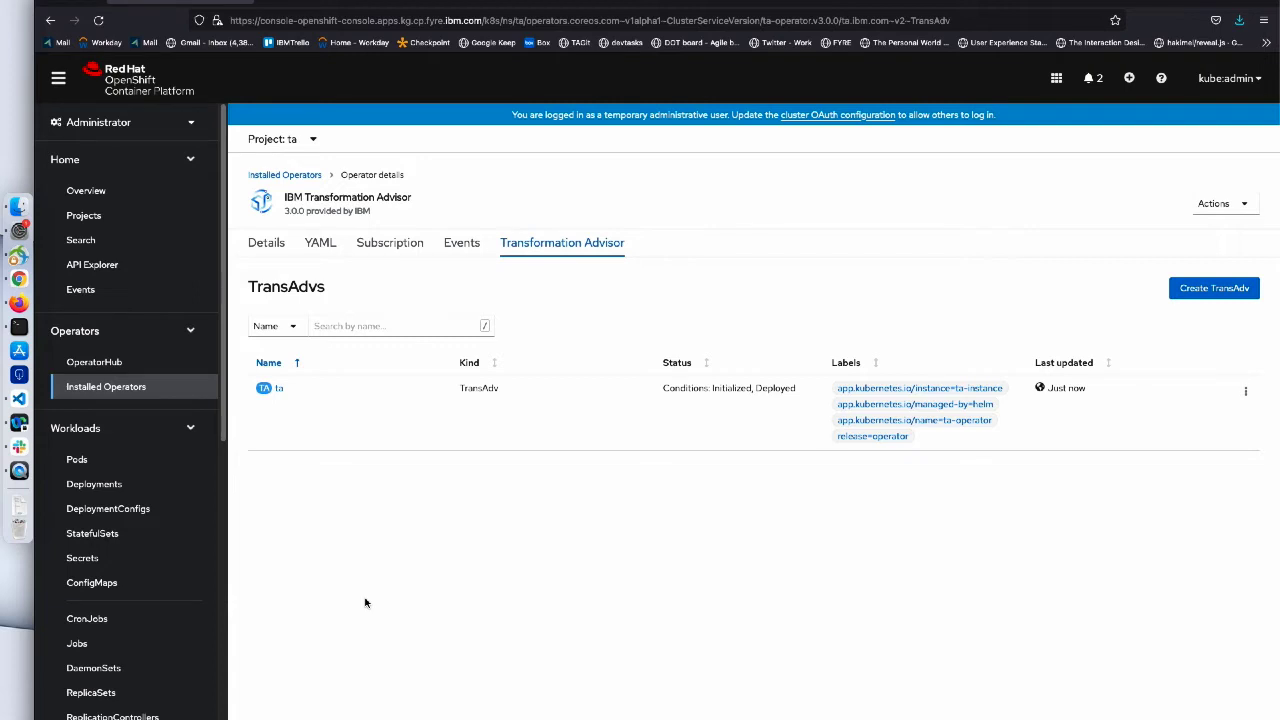
# - Show the Pods list for project ta and watch couchdb, neo4j, server and UI pods start
pyautogui.click(164, 460)
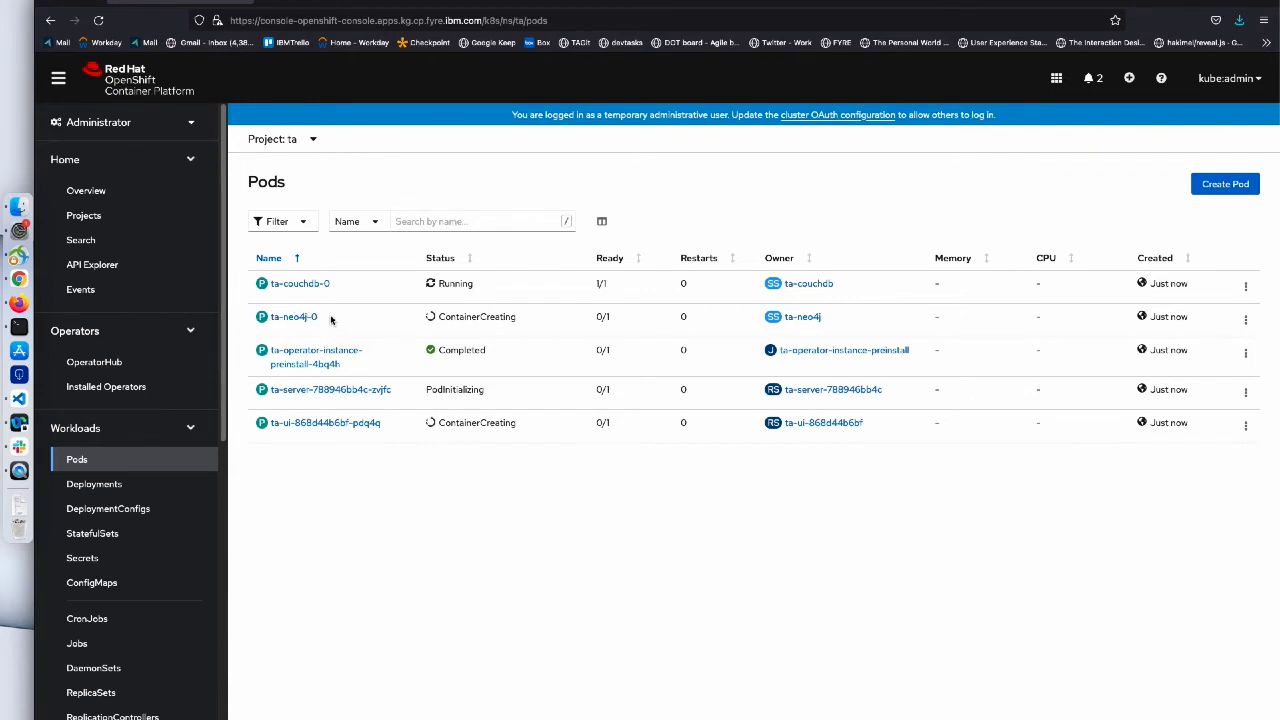
pyautogui.moveTo(330, 321); pyautogui.dragTo(271, 324)
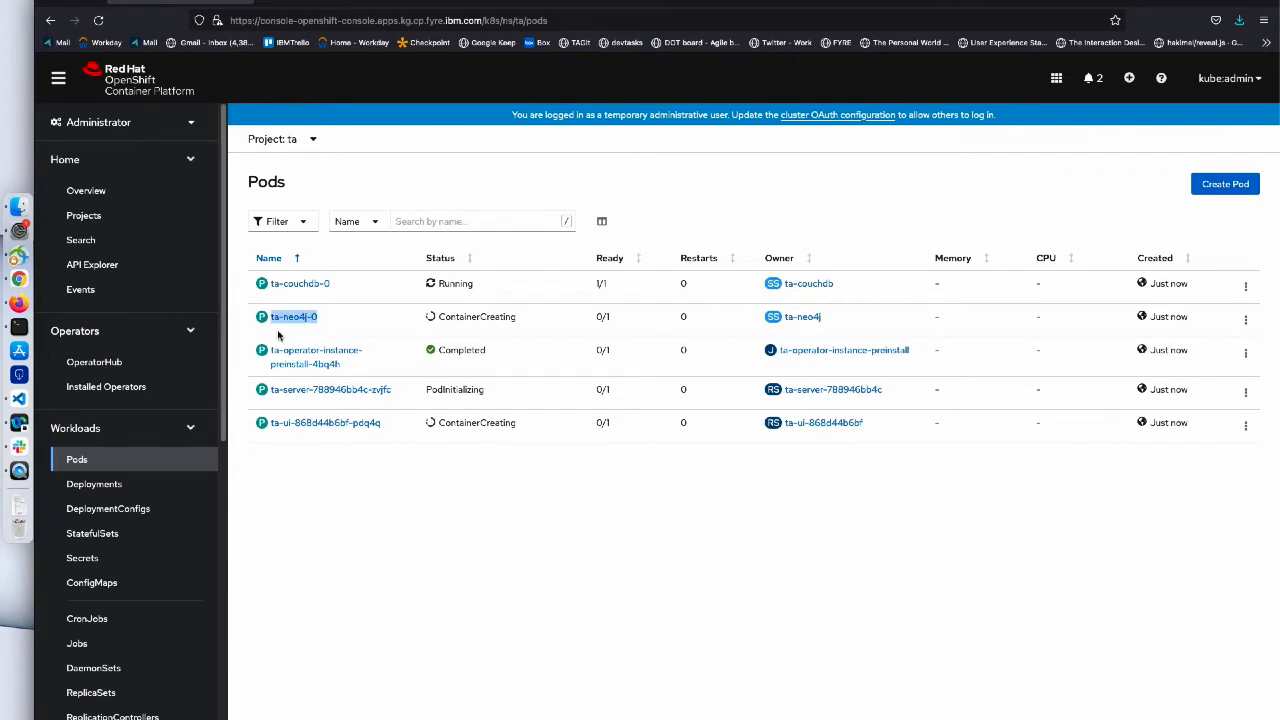
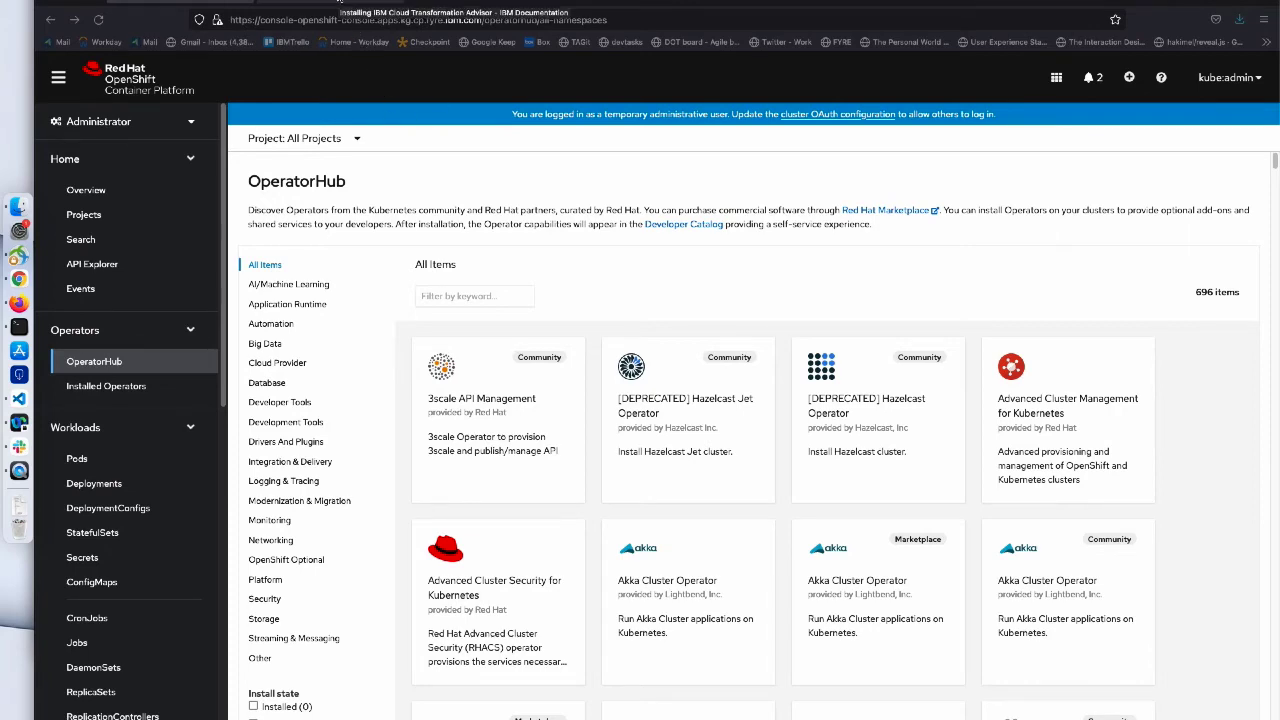
pyautogui.click(340, 5)
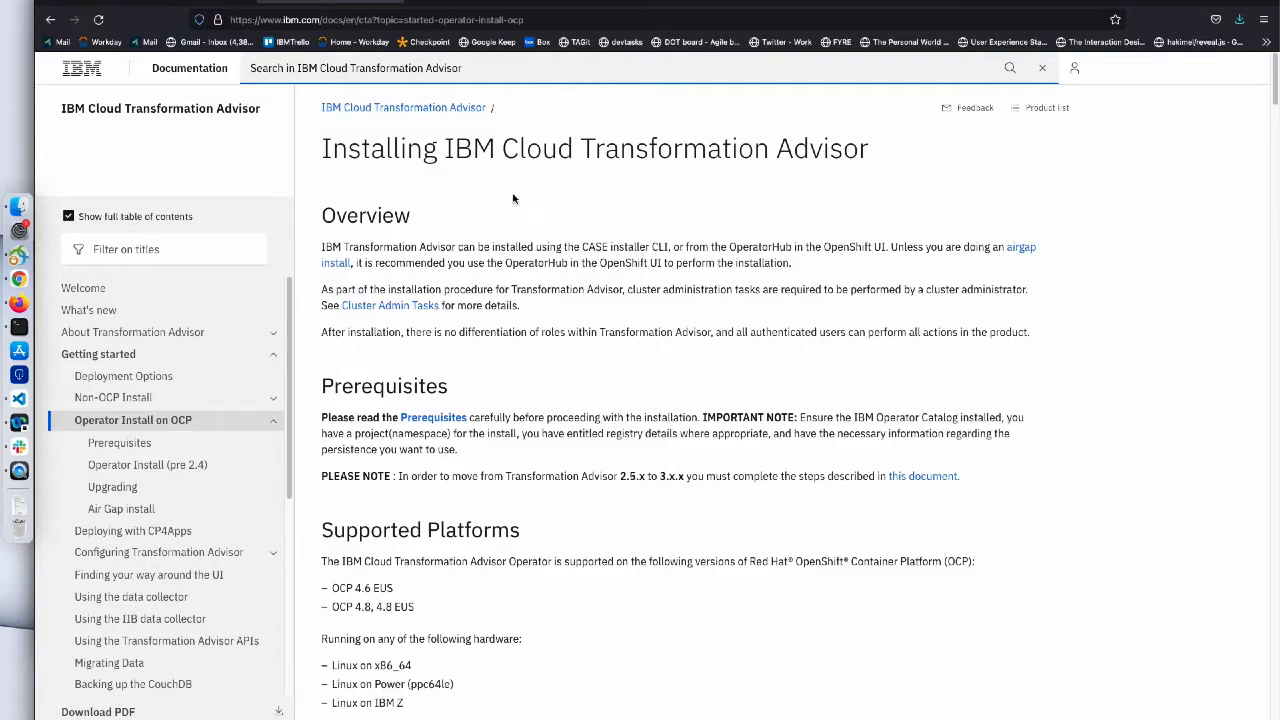
pyautogui.scroll(-3, 513, 198)
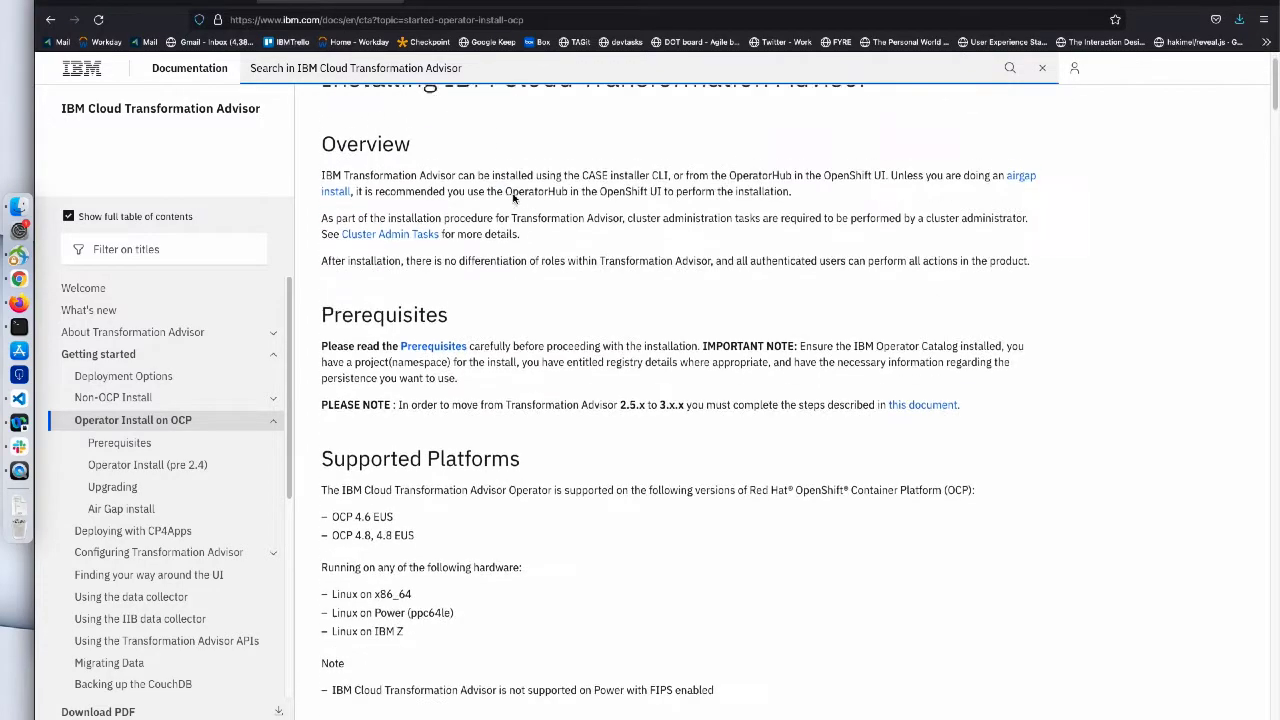
pyautogui.scroll(-6, 513, 198)
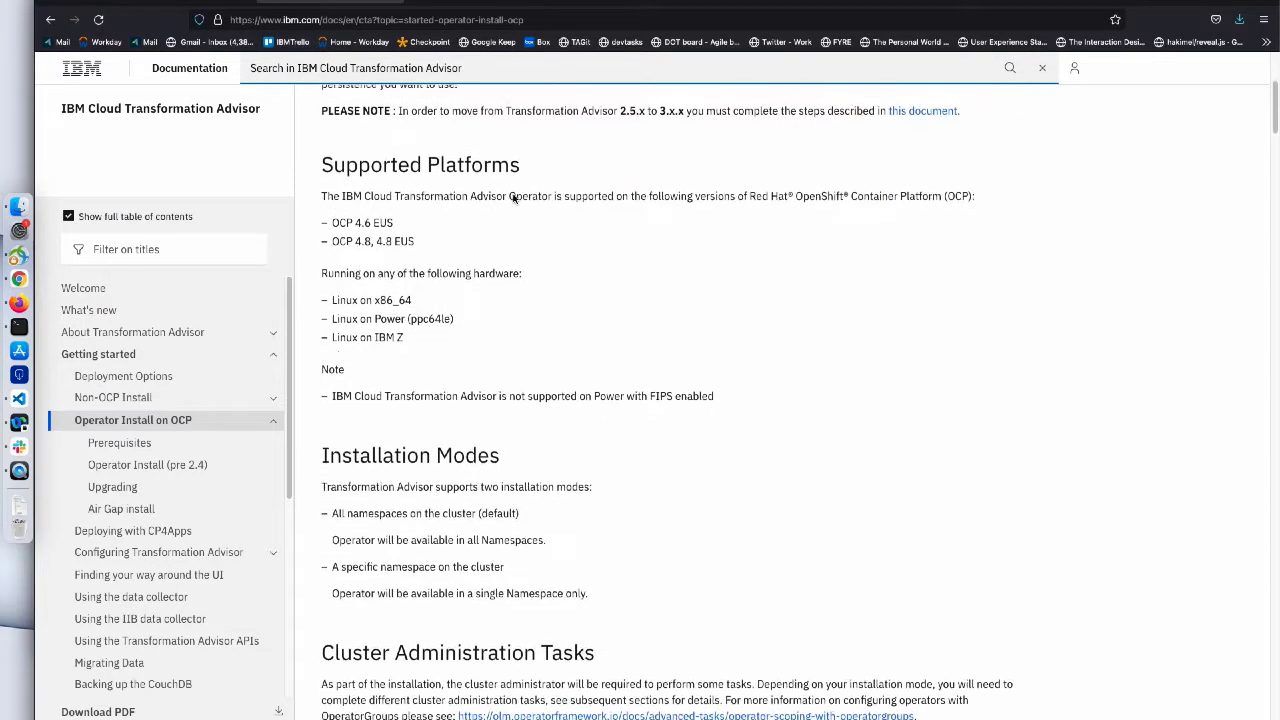
pyautogui.scroll(-3, 513, 198)
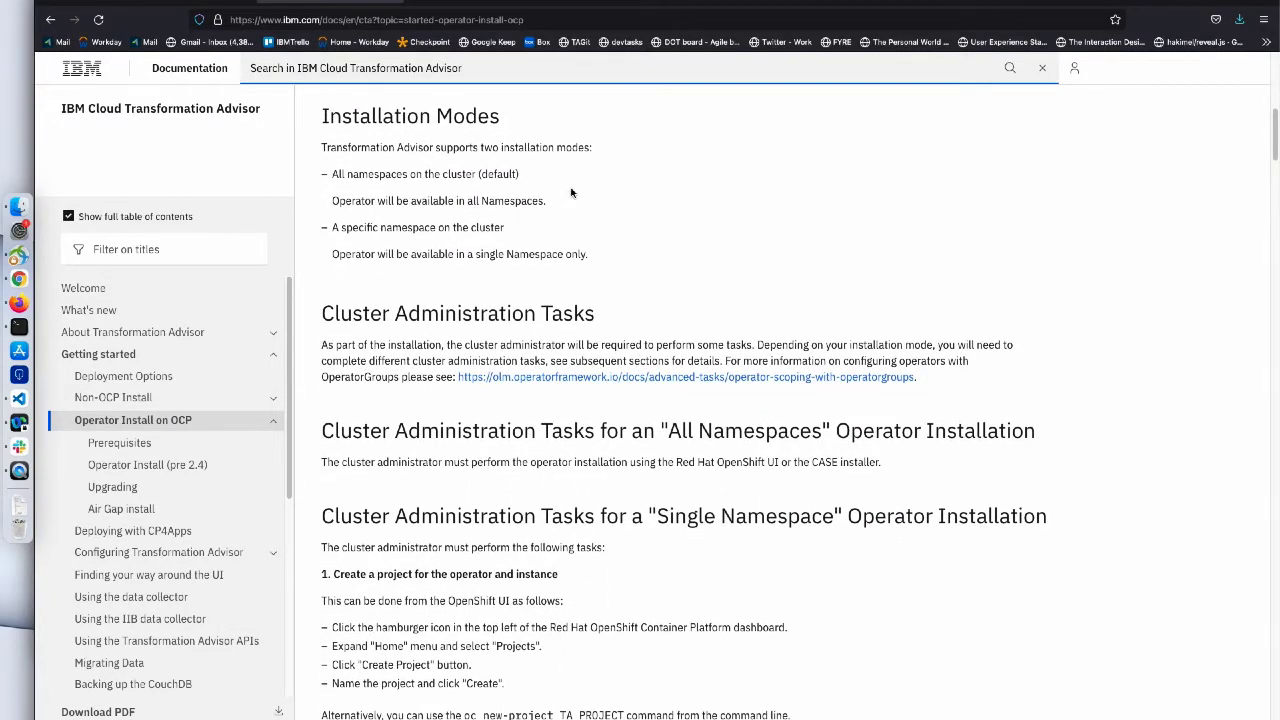
pyautogui.moveTo(332, 175); pyautogui.dragTo(522, 175)
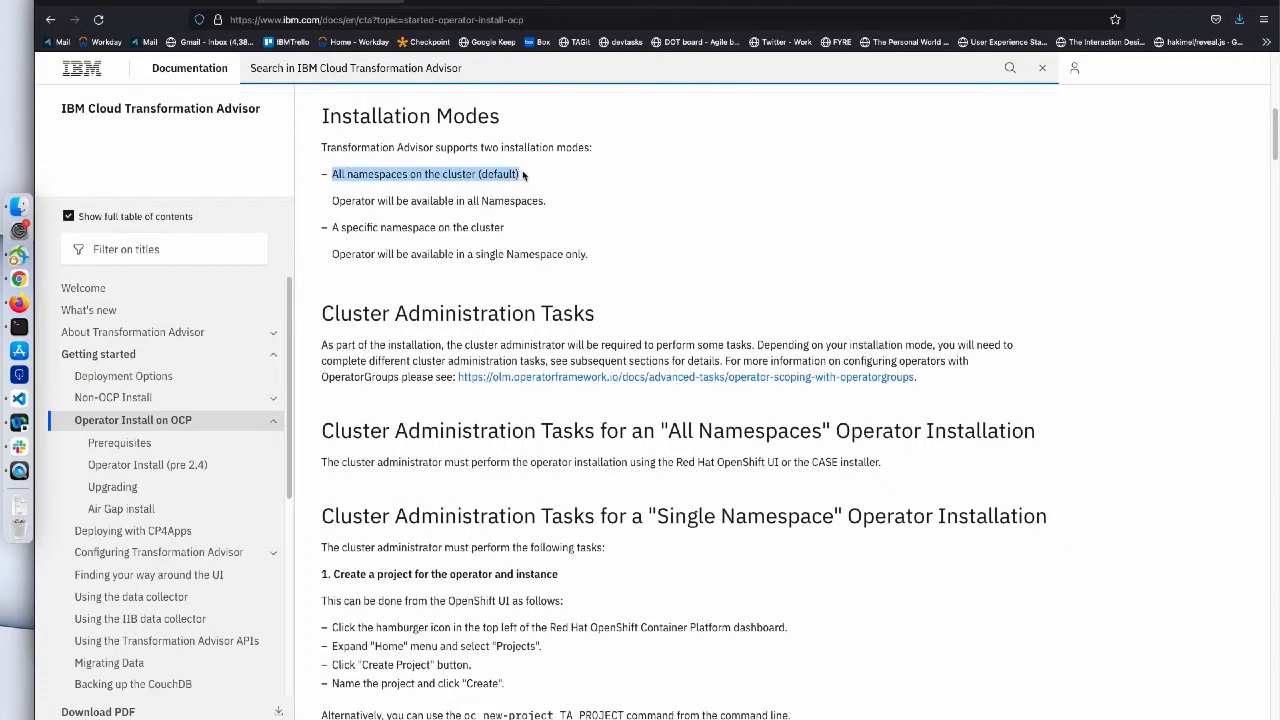
pyautogui.click(333, 227)
pyautogui.moveTo(333, 227); pyautogui.dragTo(507, 229)
pyautogui.click(533, 231)
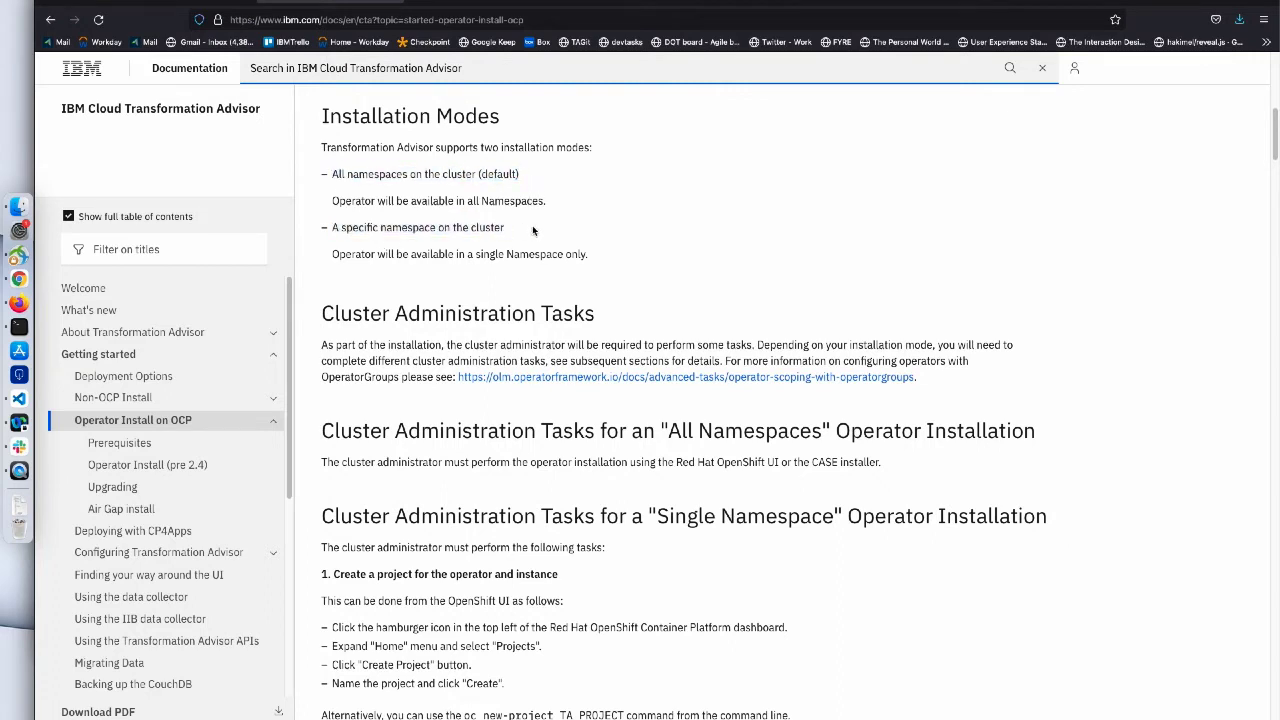
pyautogui.scroll(-2, 745, 225)
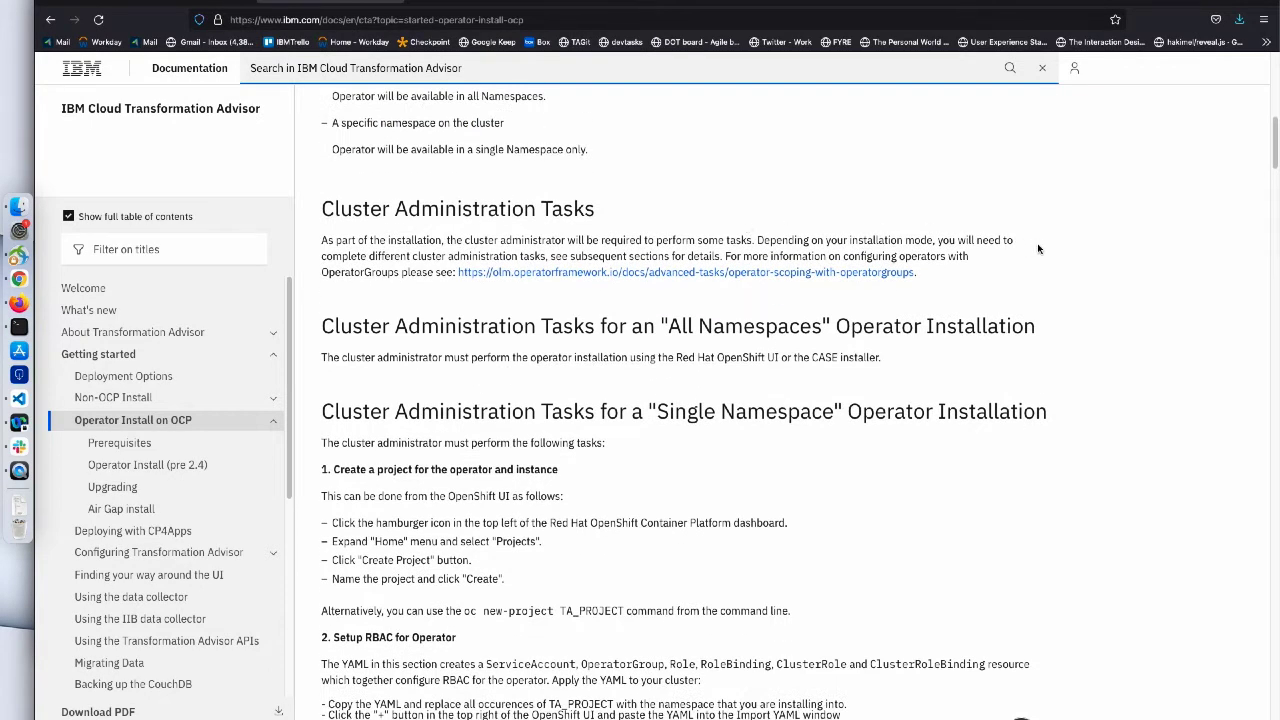
pyautogui.scroll(-1, 1038, 248)
pyautogui.scroll(-2, 1038, 248)
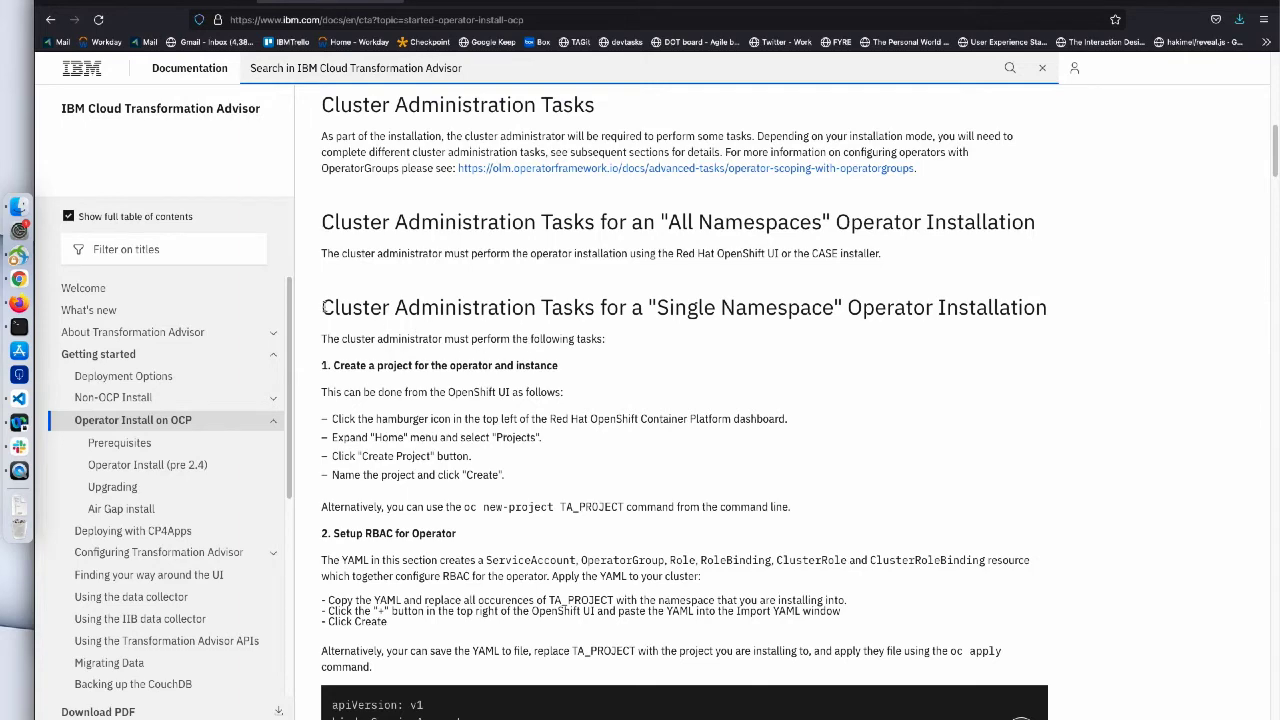
pyautogui.moveTo(323, 307); pyautogui.dragTo(891, 322)
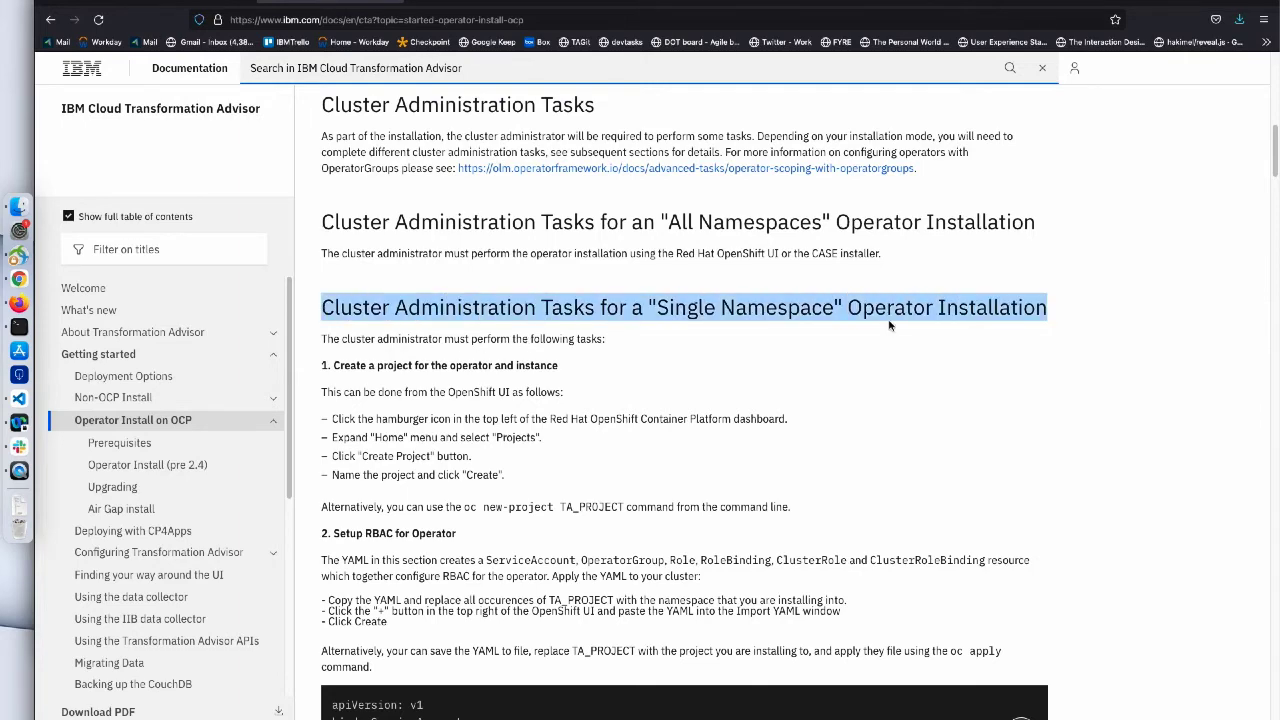
pyautogui.click(823, 375)
pyautogui.scroll(-4, 823, 375)
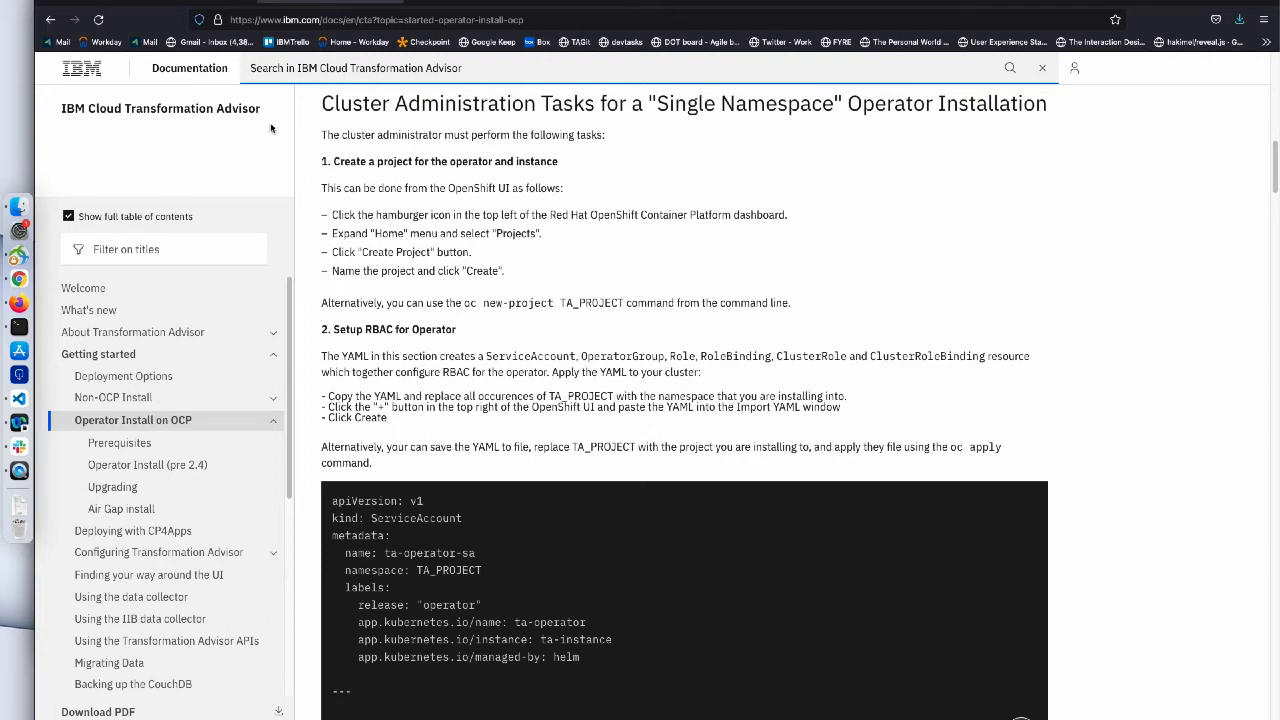
pyautogui.click(180, 3)
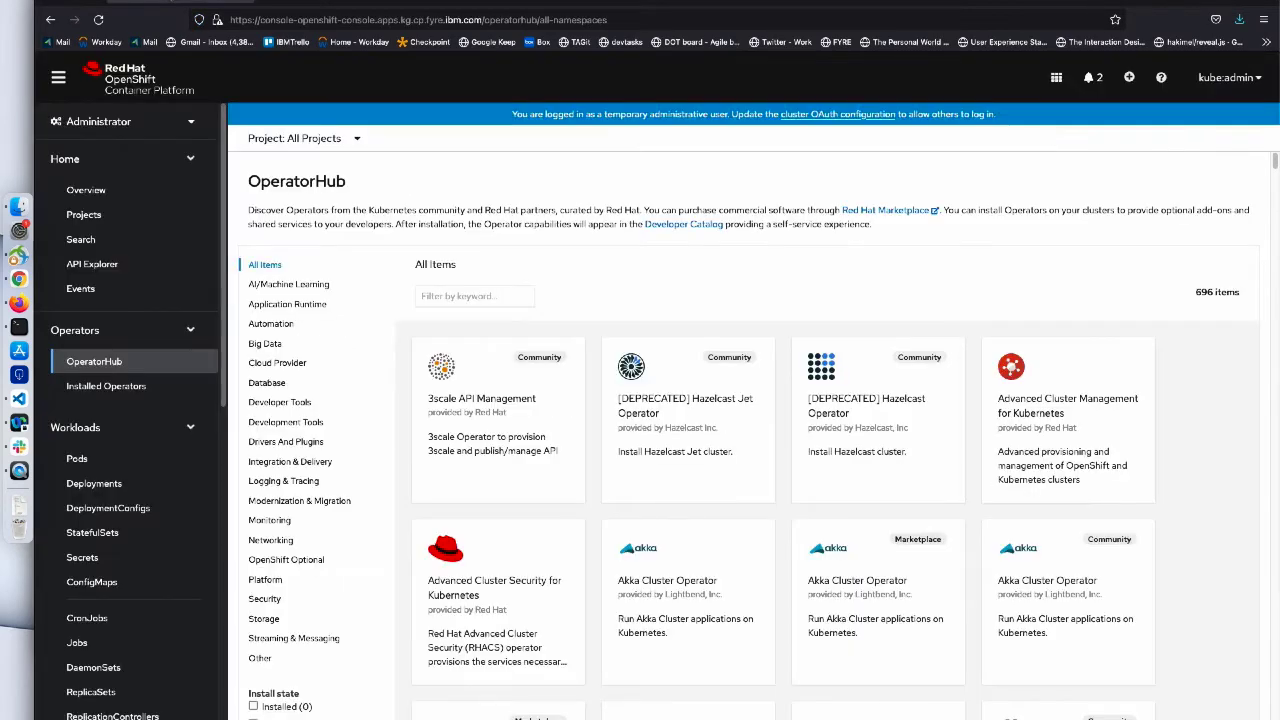
# - Create the OpenShift project myta, then return to the IBM installation guide
pyautogui.click(100, 215)
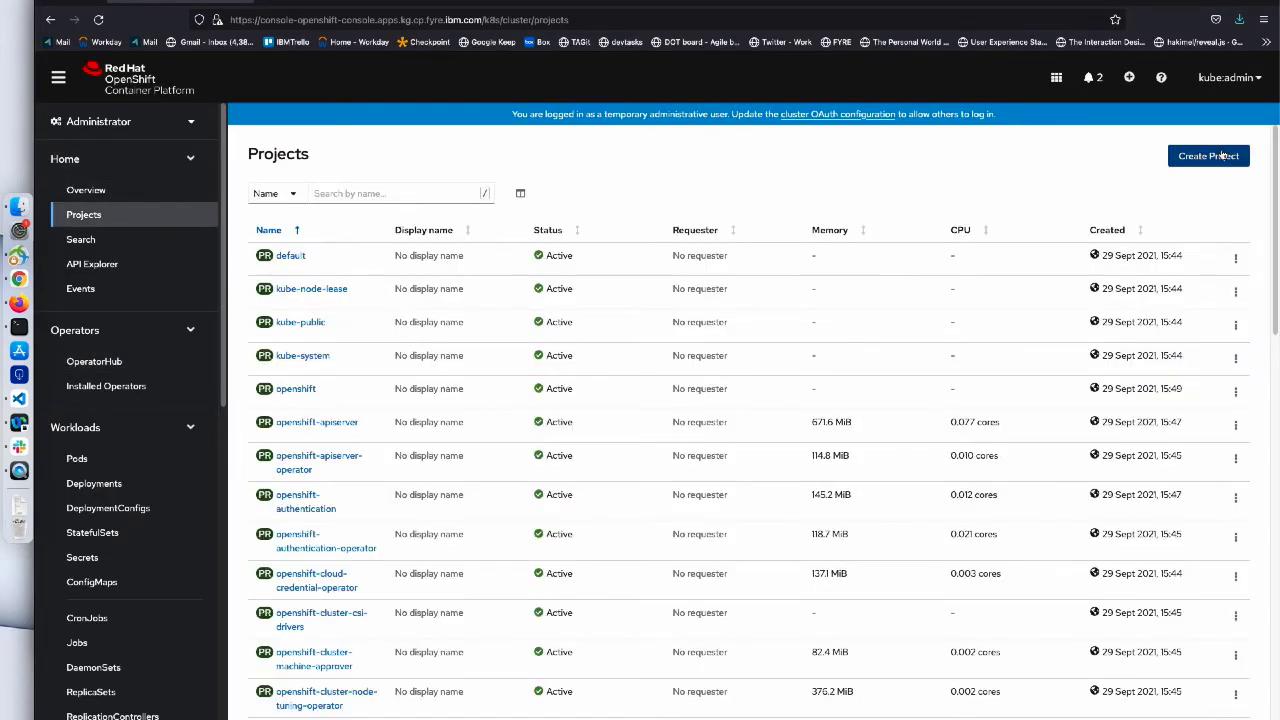
pyautogui.click(1225, 156)
pyautogui.write('my')
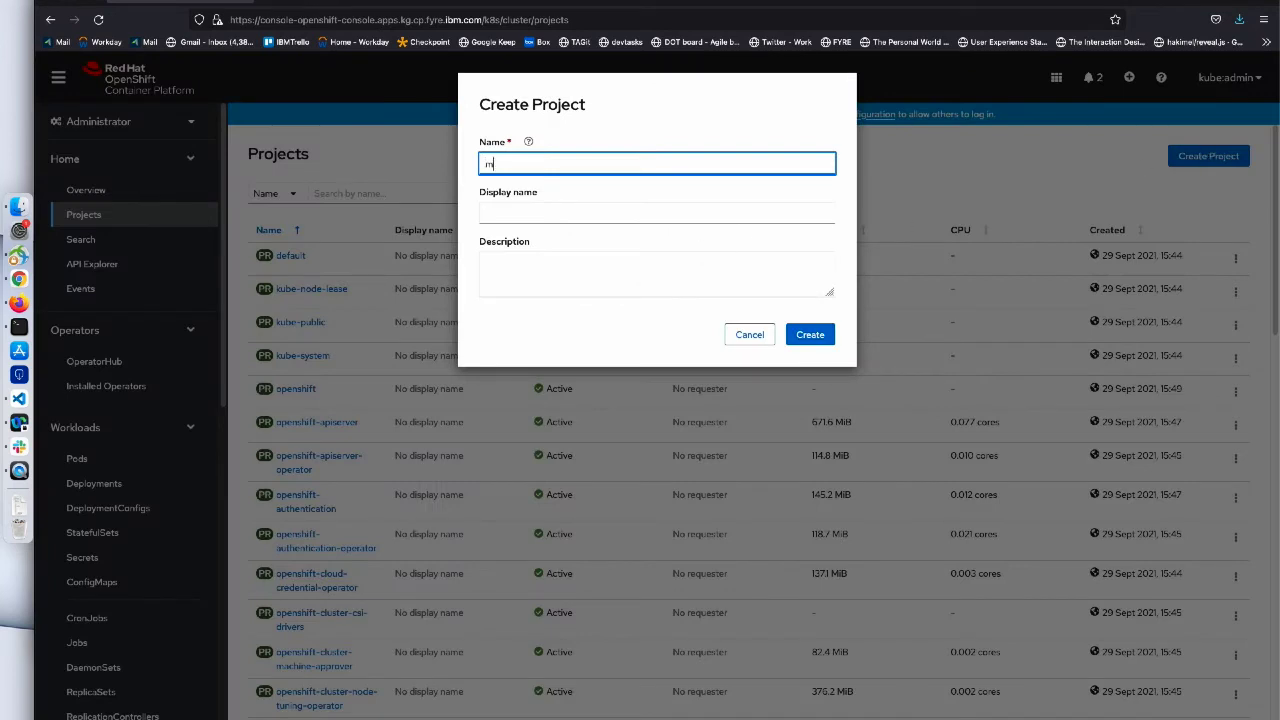
pyautogui.write('ta')
pyautogui.click(815, 340)
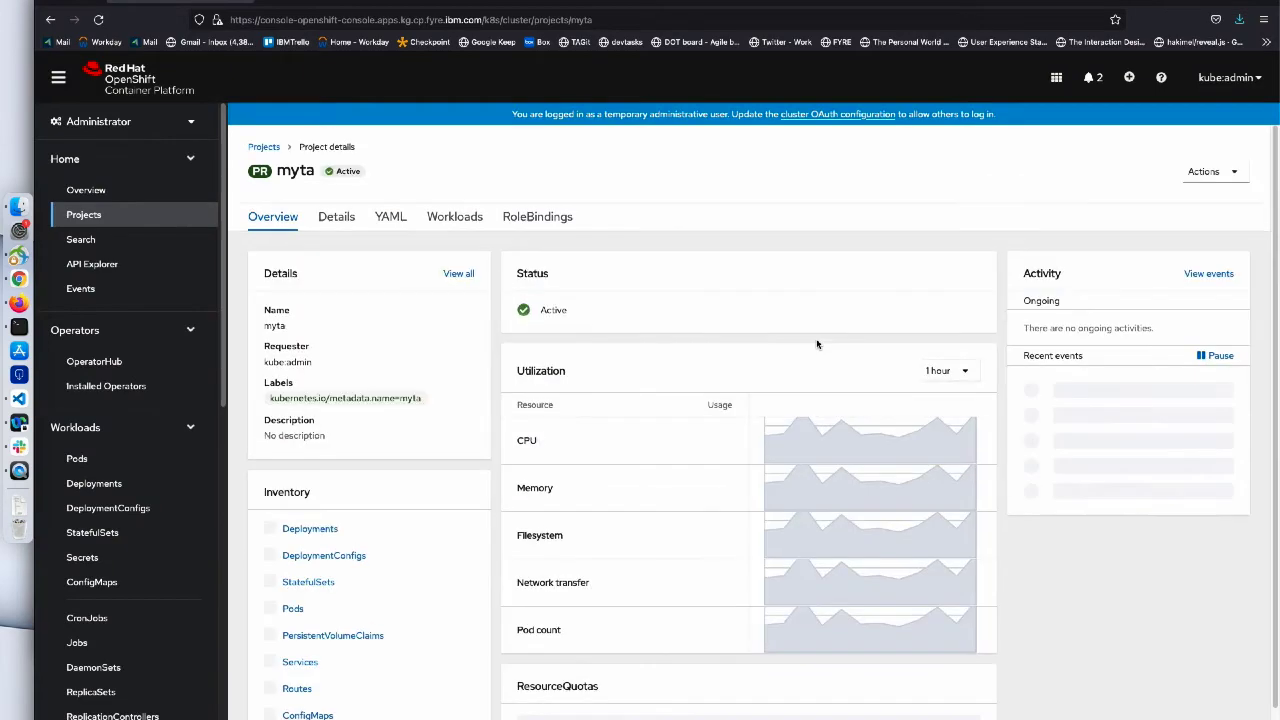
pyautogui.click(313, 2)
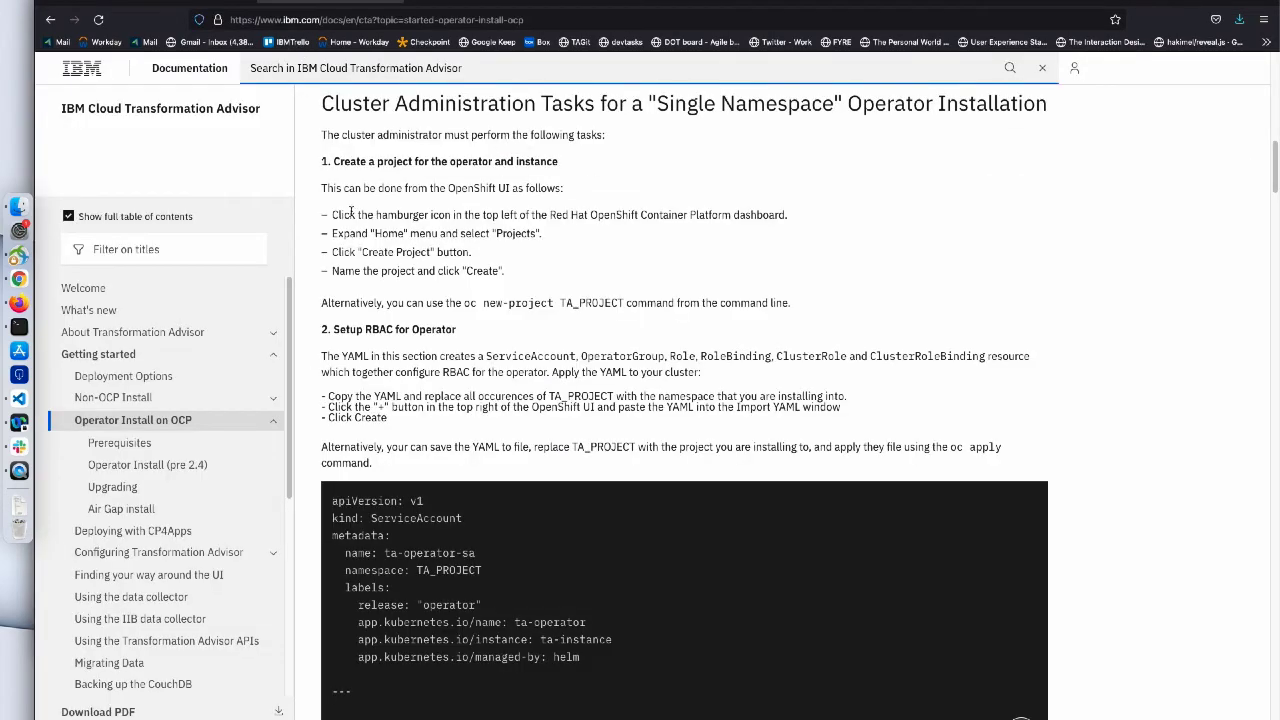
# - Copy the whole YAML block under '2. Setup RBAC for Operator' and return to the myta project
pyautogui.scroll(-2, 360, 289)
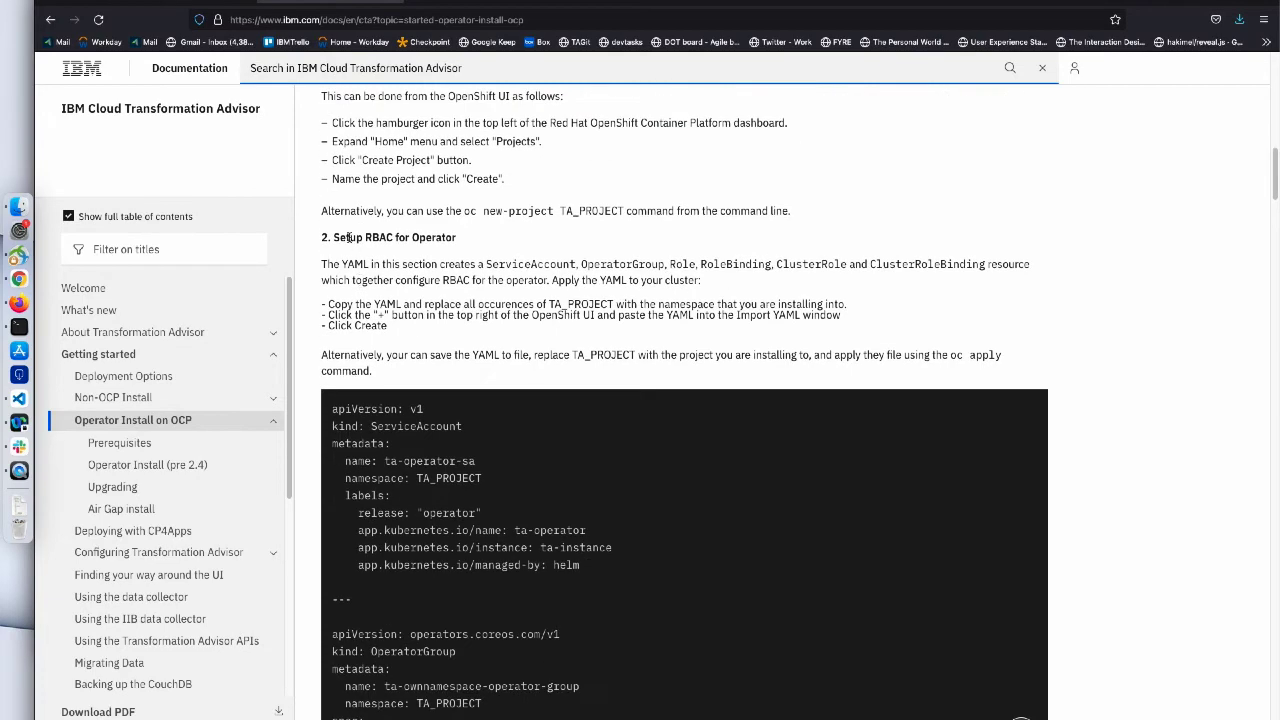
pyautogui.scroll(-2, 470, 242)
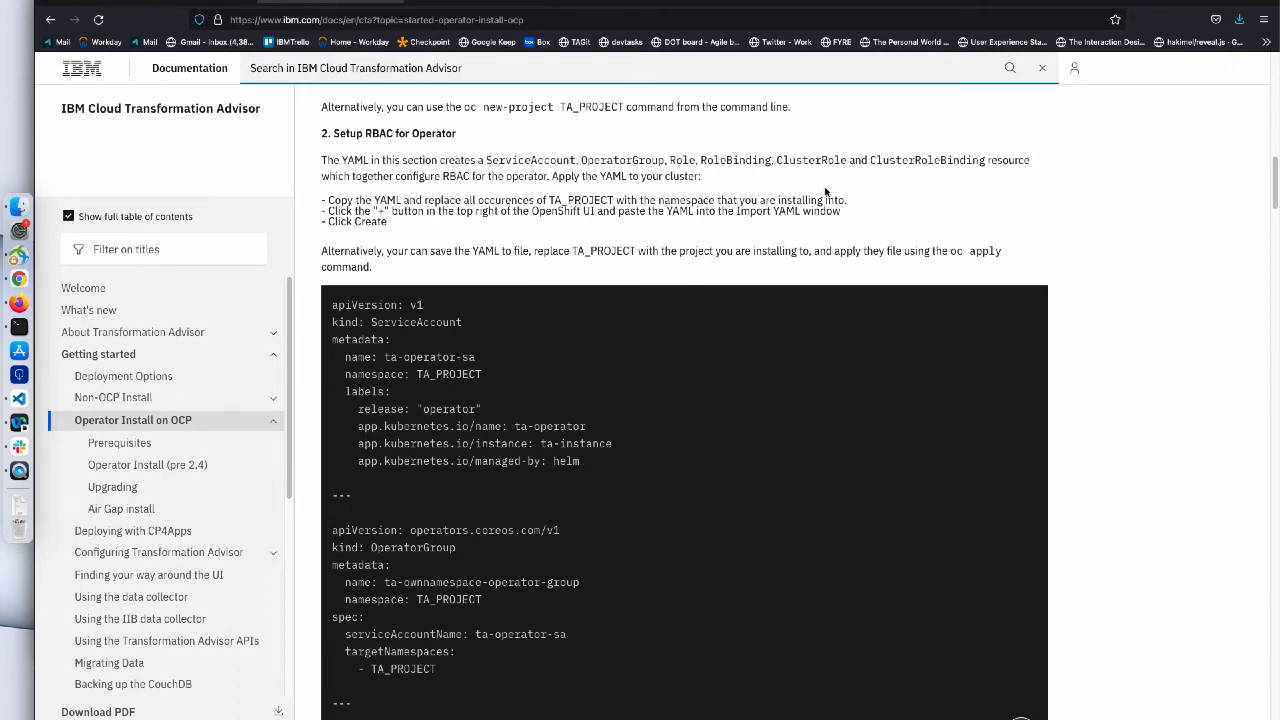
pyautogui.scroll(-1, 825, 191)
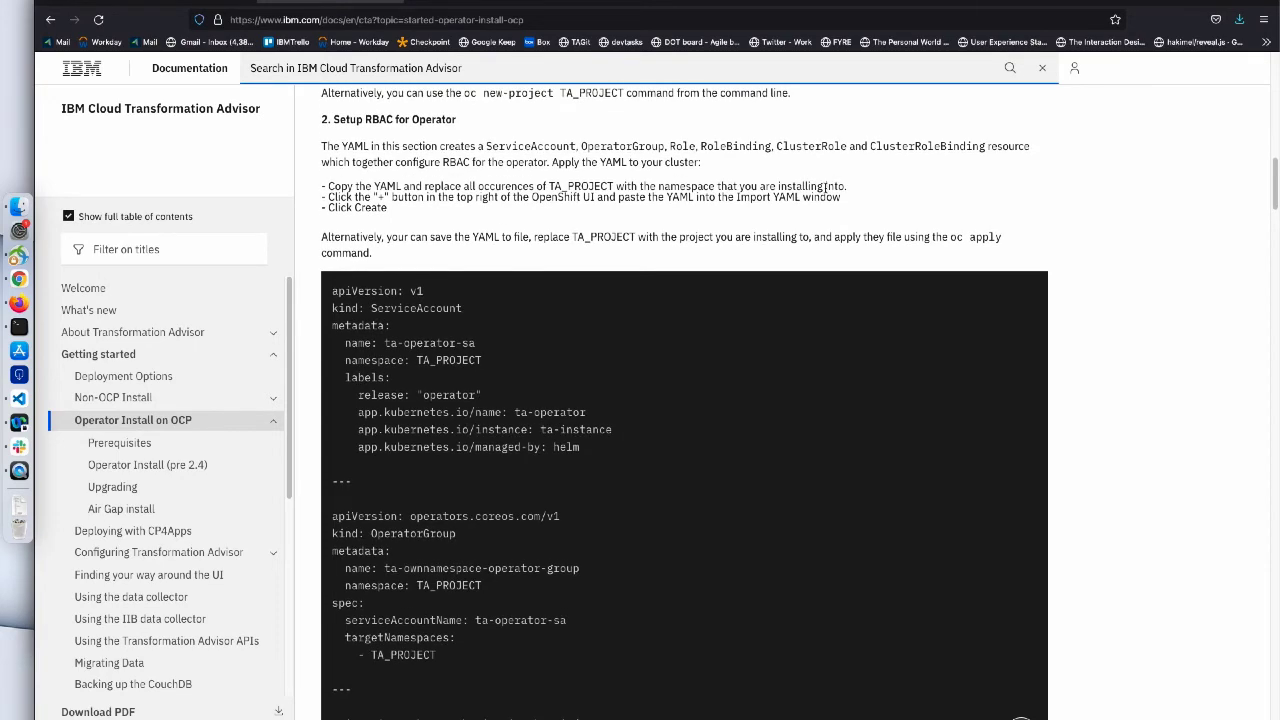
pyautogui.scroll(-3, 825, 188)
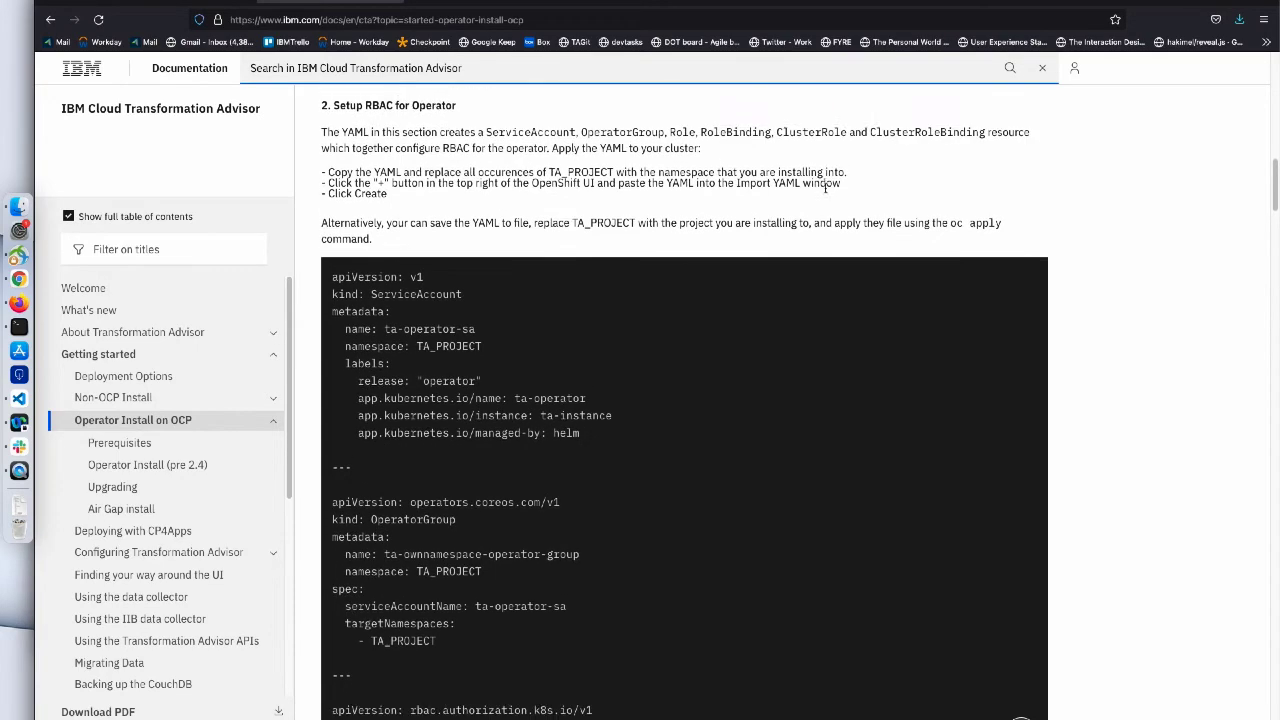
pyautogui.scroll(-2, 826, 191)
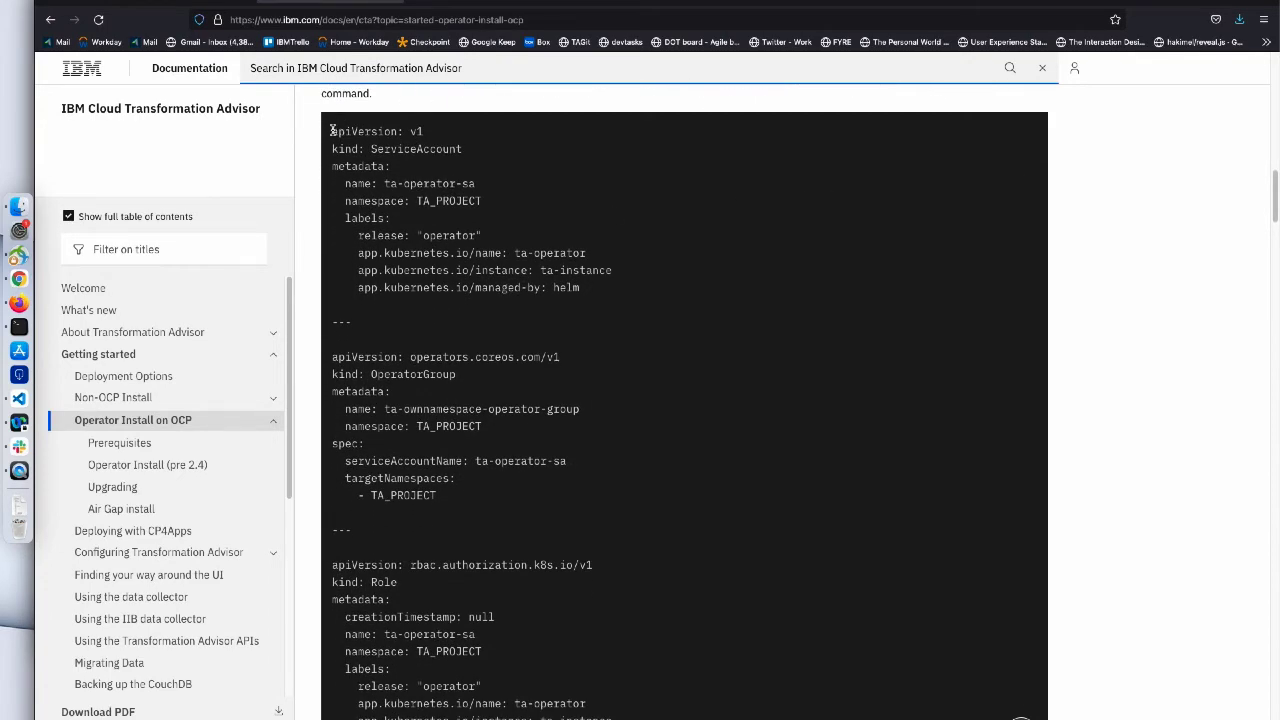
pyautogui.moveTo(331, 131); pyautogui.dragTo(612, 718)
pyautogui.moveTo(1020, 718); pyautogui.dragTo(633, 376)
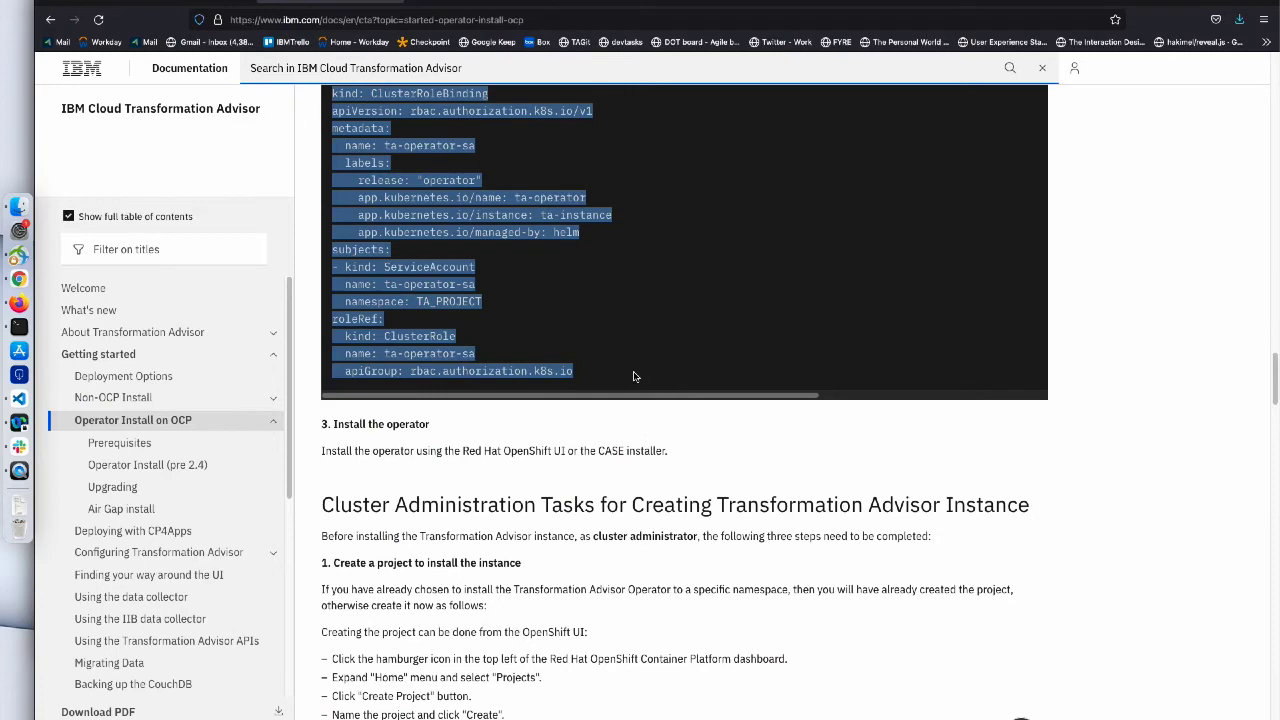
pyautogui.click(214, 3)
# - Paste the copied RBAC YAML into the Import YAML editor for myta
pyautogui.click(1129, 78)
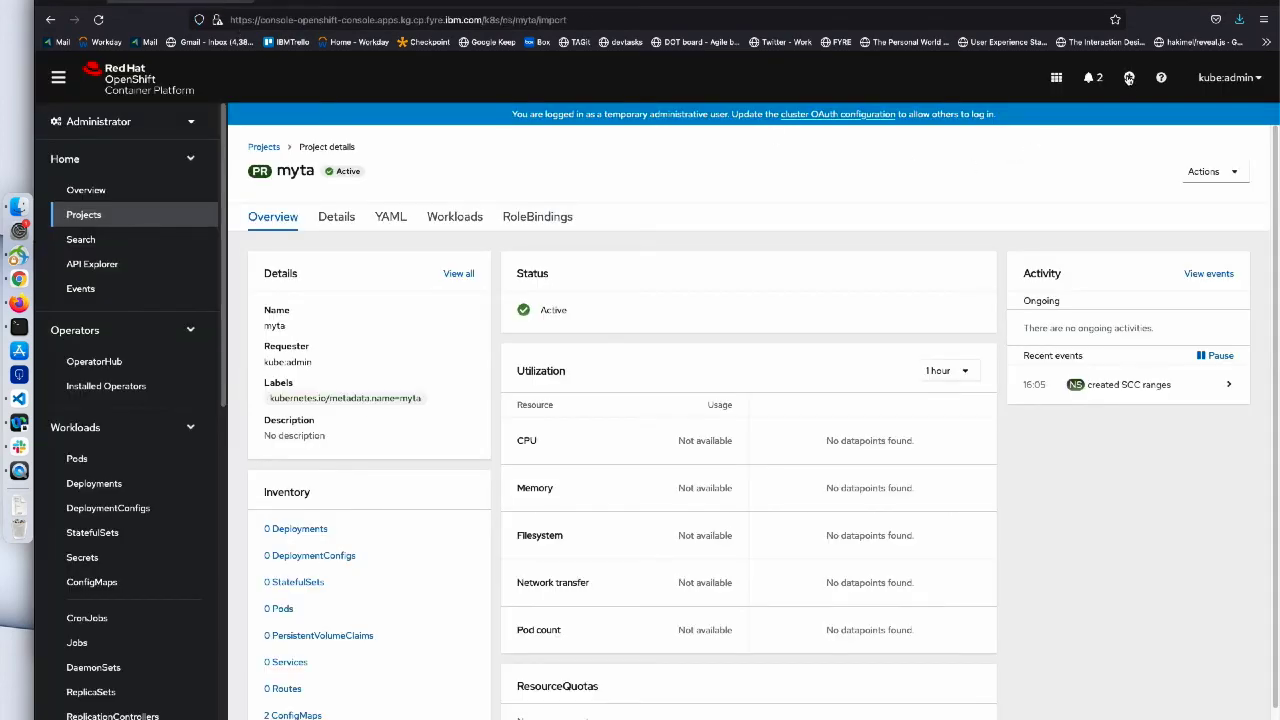
pyautogui.press('super+v')
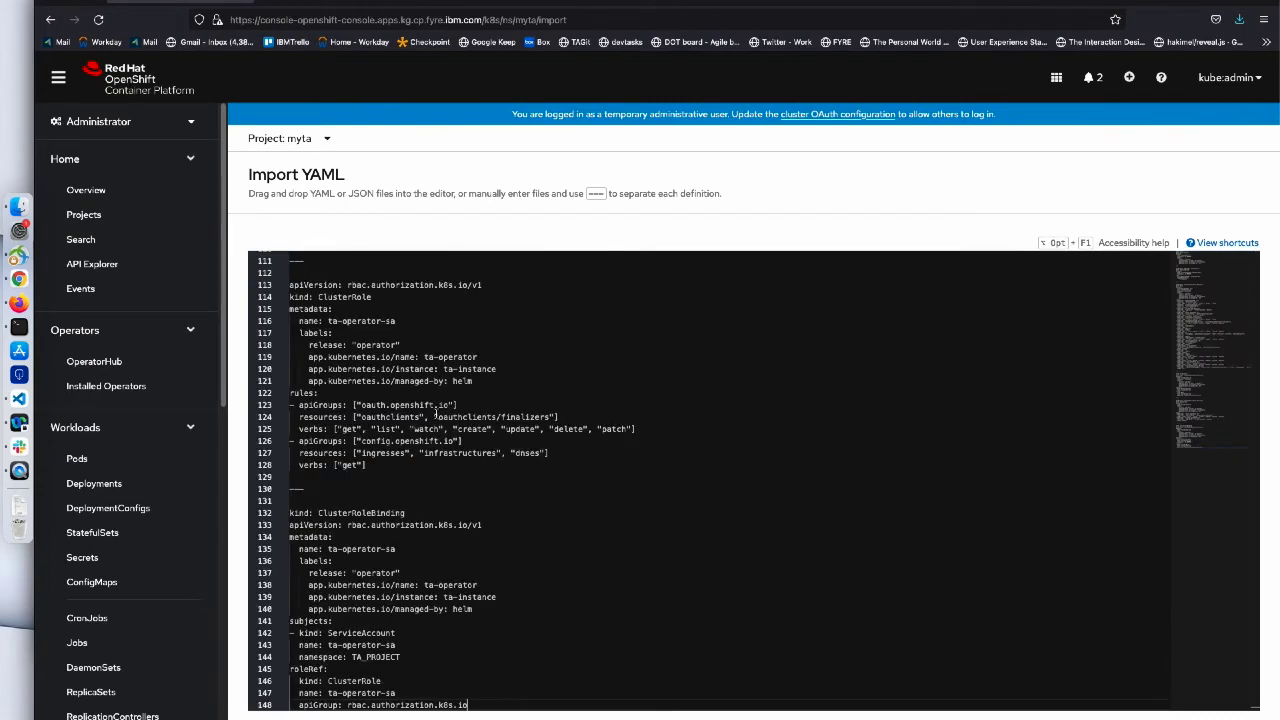
pyautogui.scroll(20, 535, 356)
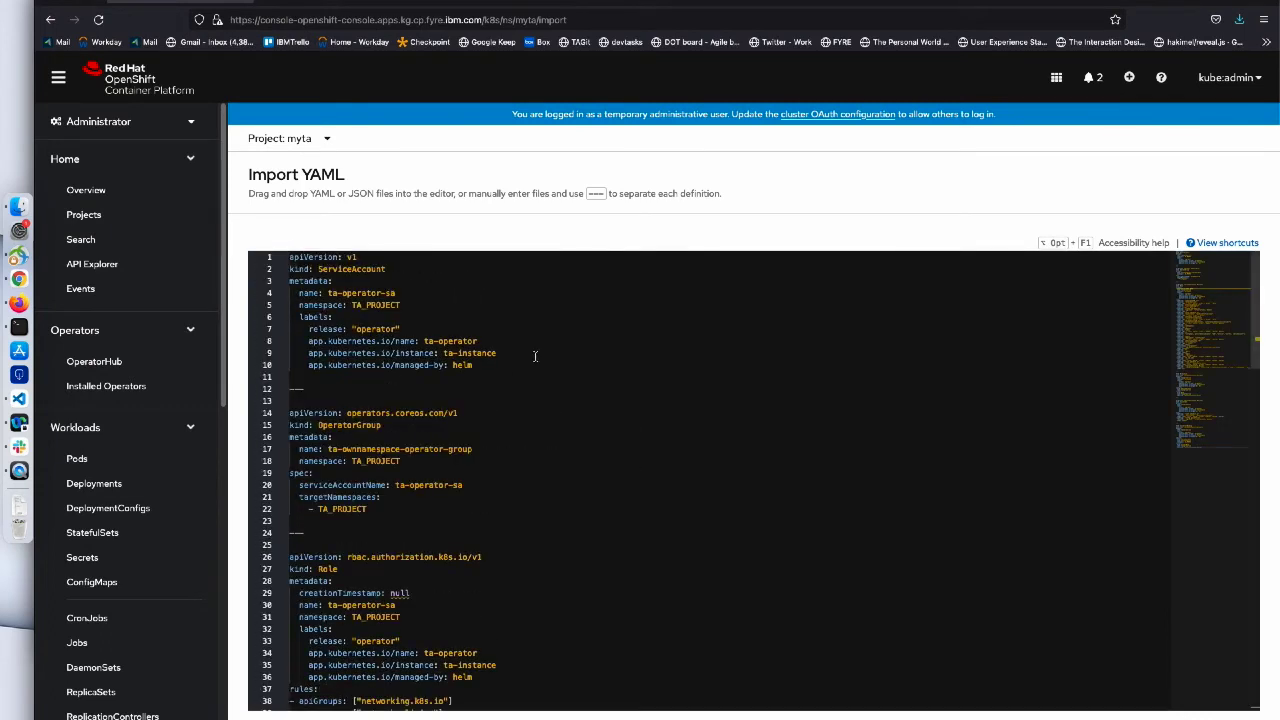
pyautogui.click(398, 270)
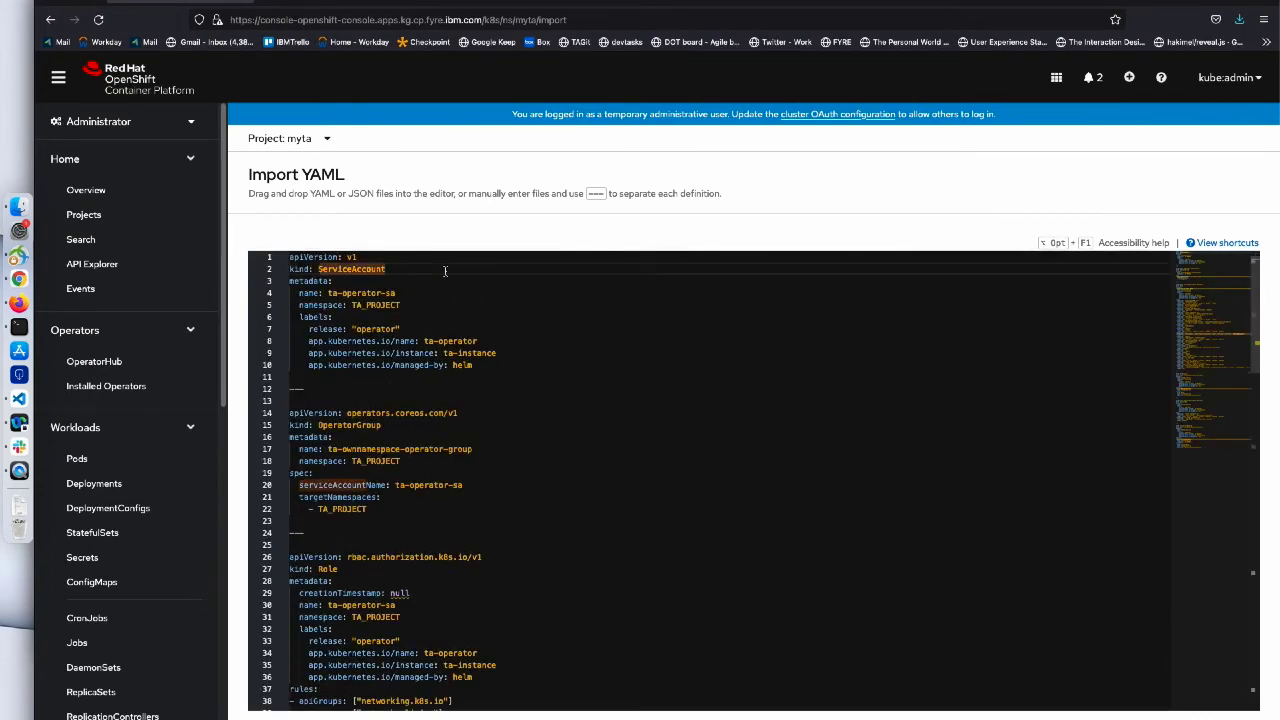
# - Search for TA_PROJECT and replace its occurrences through line 22 with myta
pyautogui.press('super+f')
pyautogui.write('TA_PROJECT')
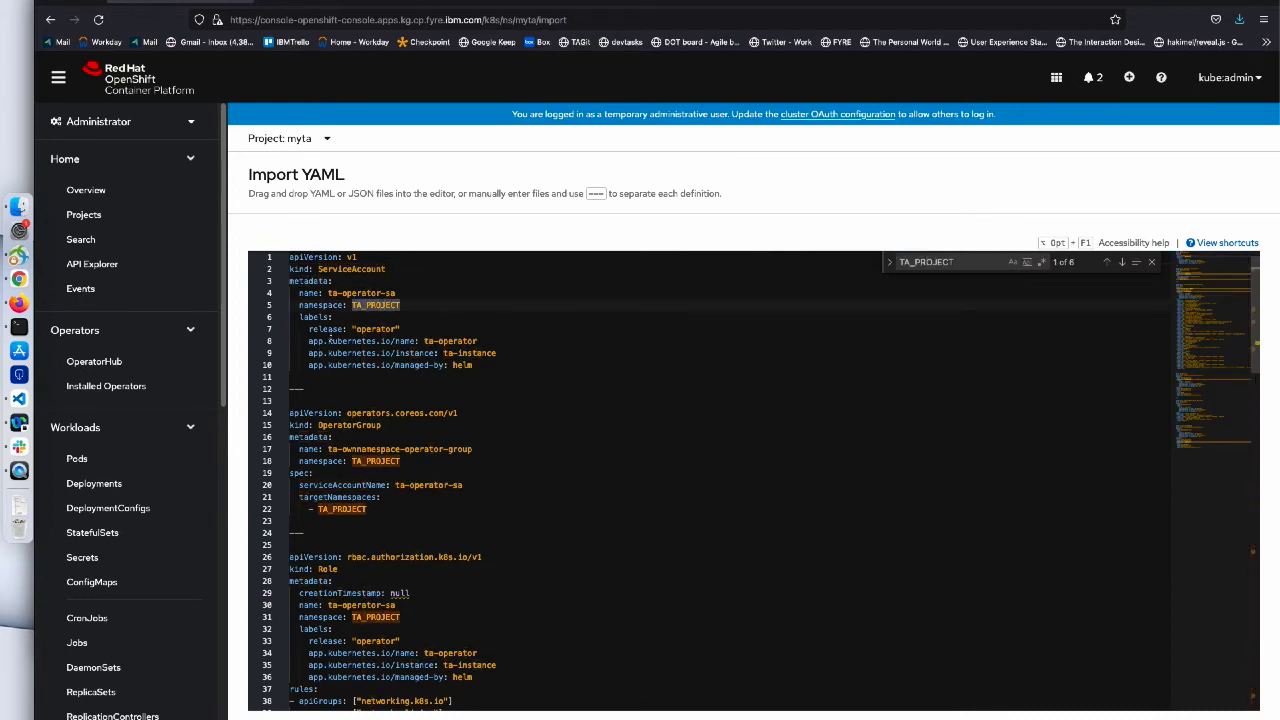
pyautogui.doubleClick(370, 305)
pyautogui.write('myta')
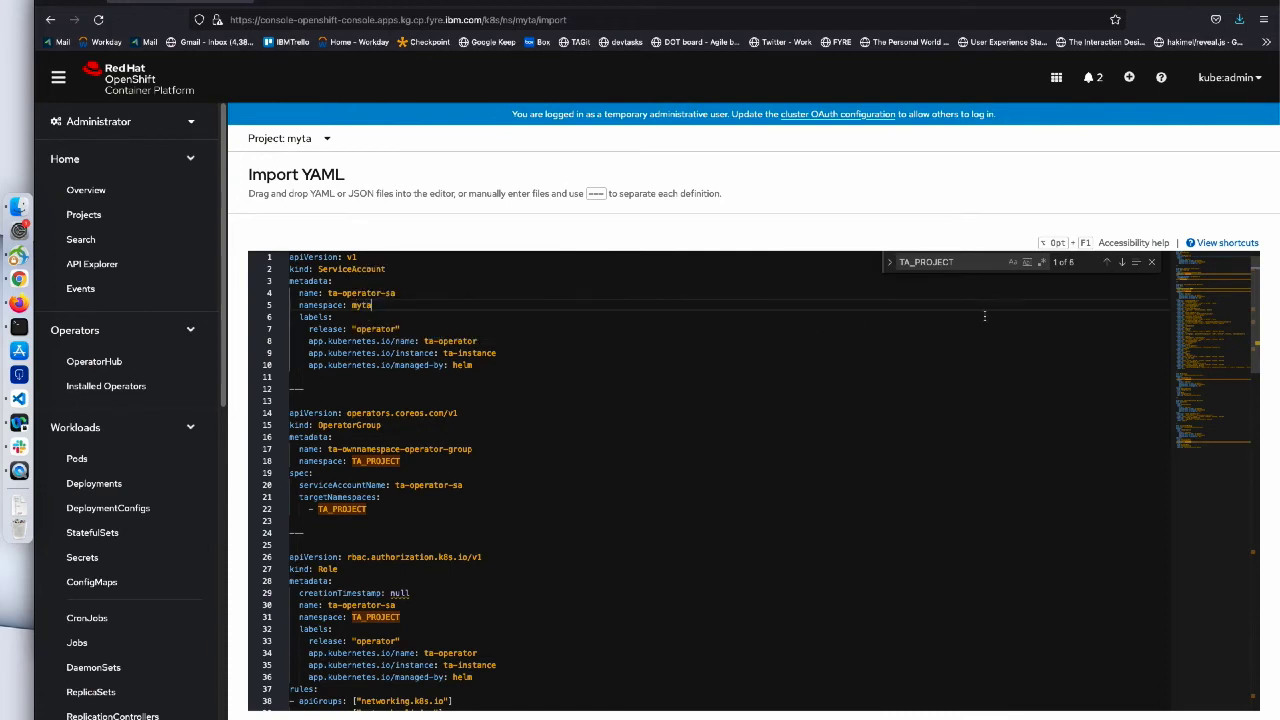
pyautogui.click(1121, 262)
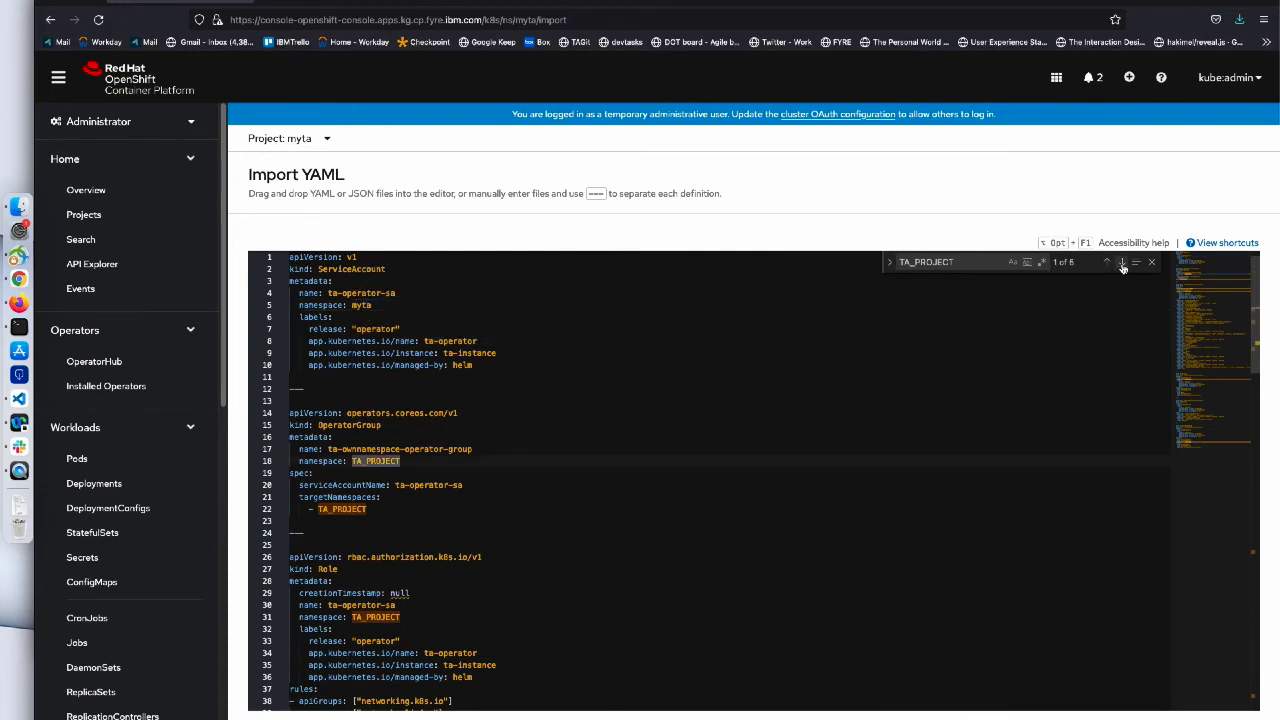
pyautogui.doubleClick(380, 461)
pyautogui.write('myta')
pyautogui.click(329, 509)
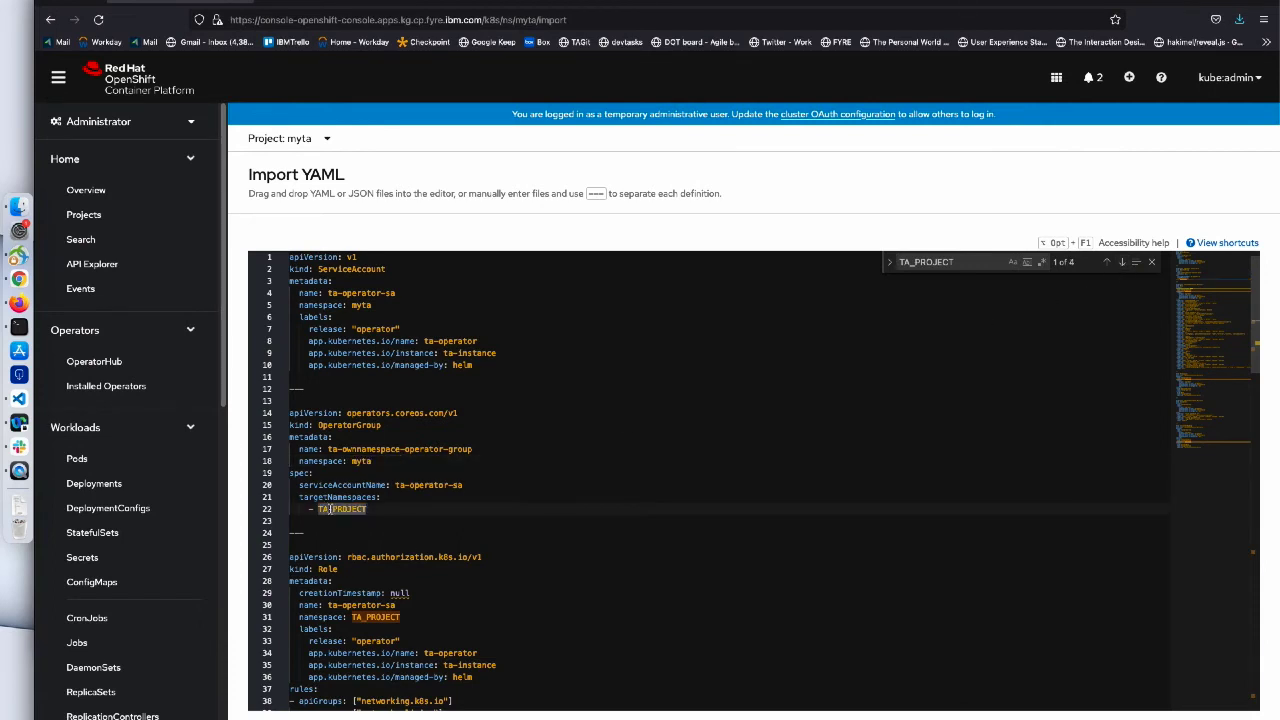
pyautogui.doubleClick(329, 509)
pyautogui.write('myta')
# - Replace TA_PROJECT on lines 31, 97 and 144 with myta and create the resources
pyautogui.doubleClick(368, 617)
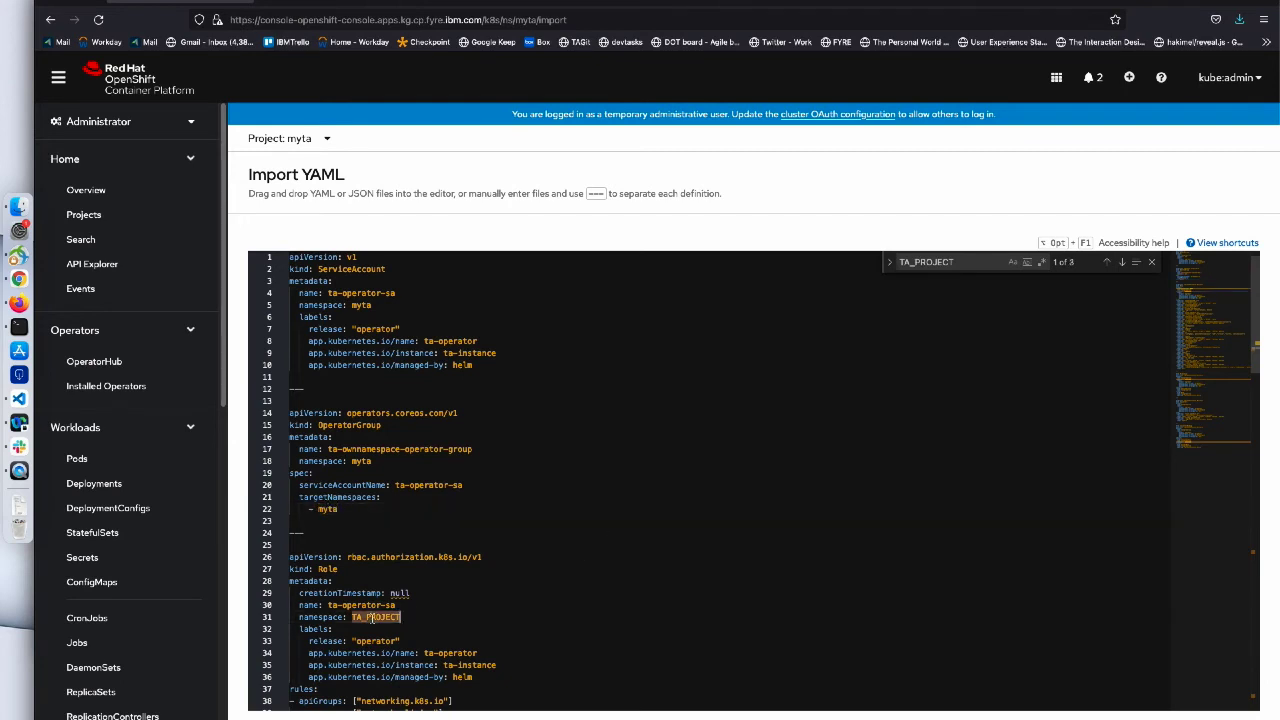
pyautogui.write('my')
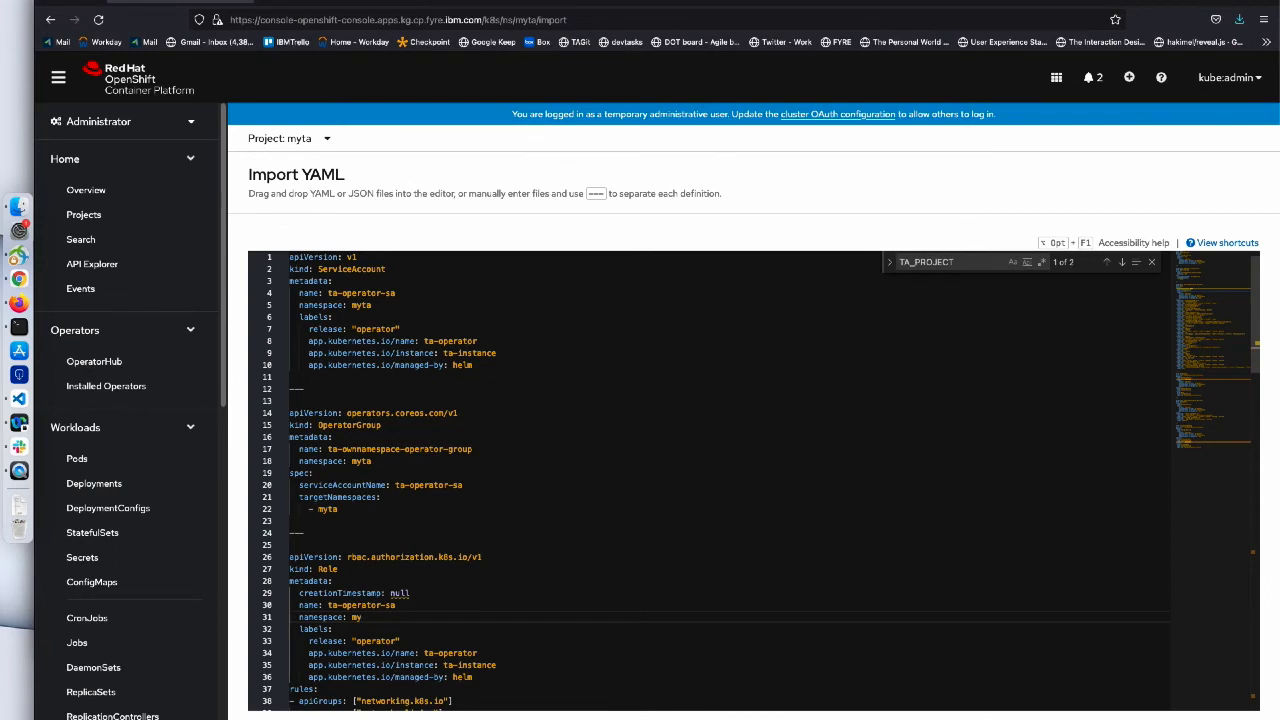
pyautogui.write('ta')
pyautogui.click(1123, 262)
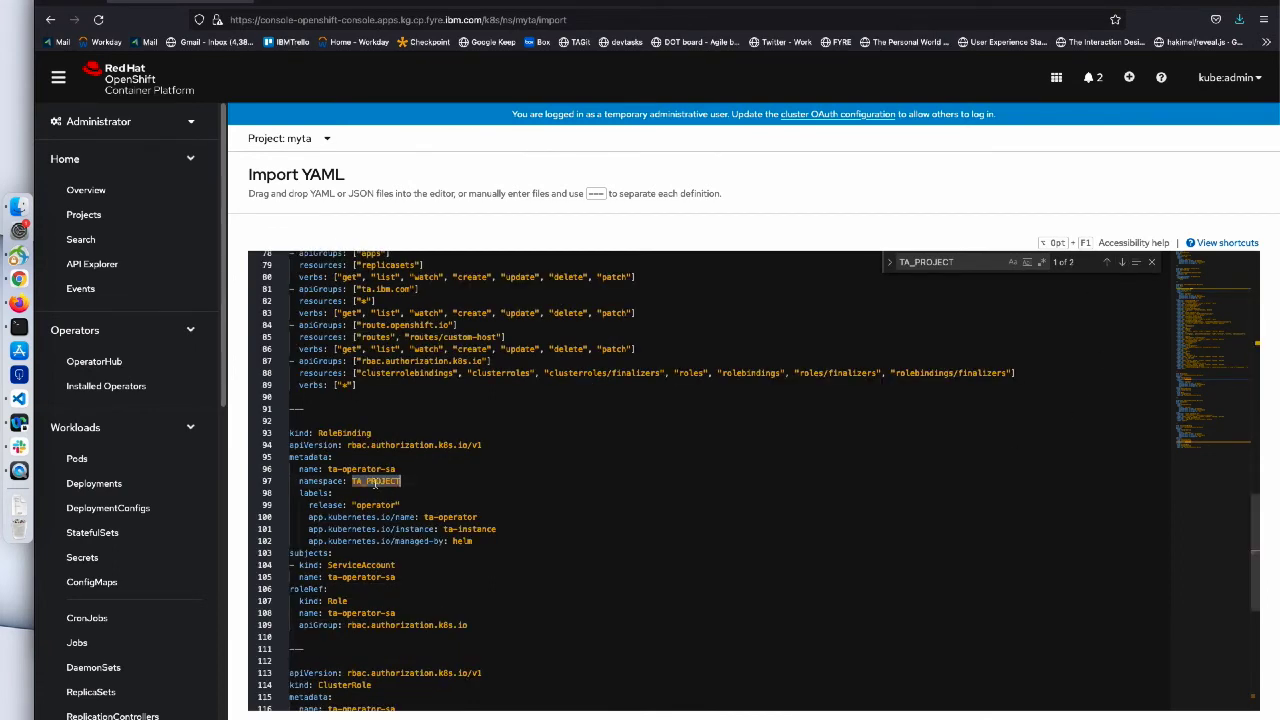
pyautogui.write('myta')
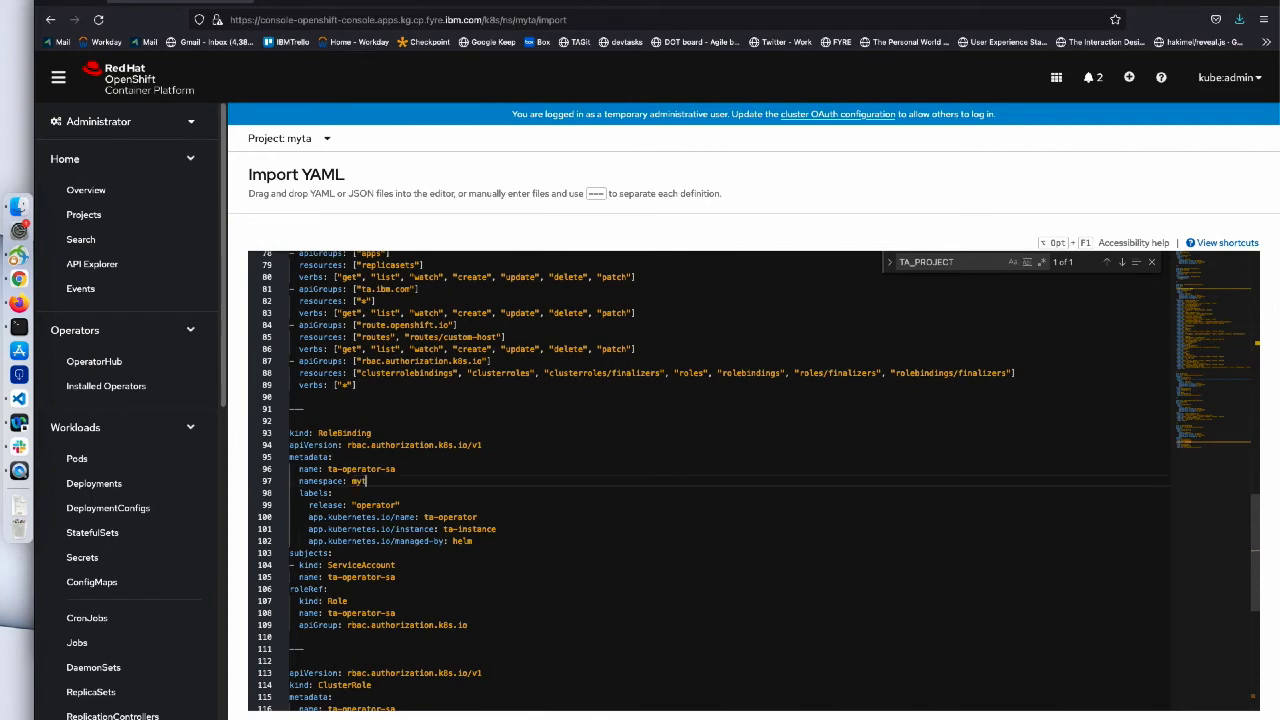
pyautogui.click(1122, 263)
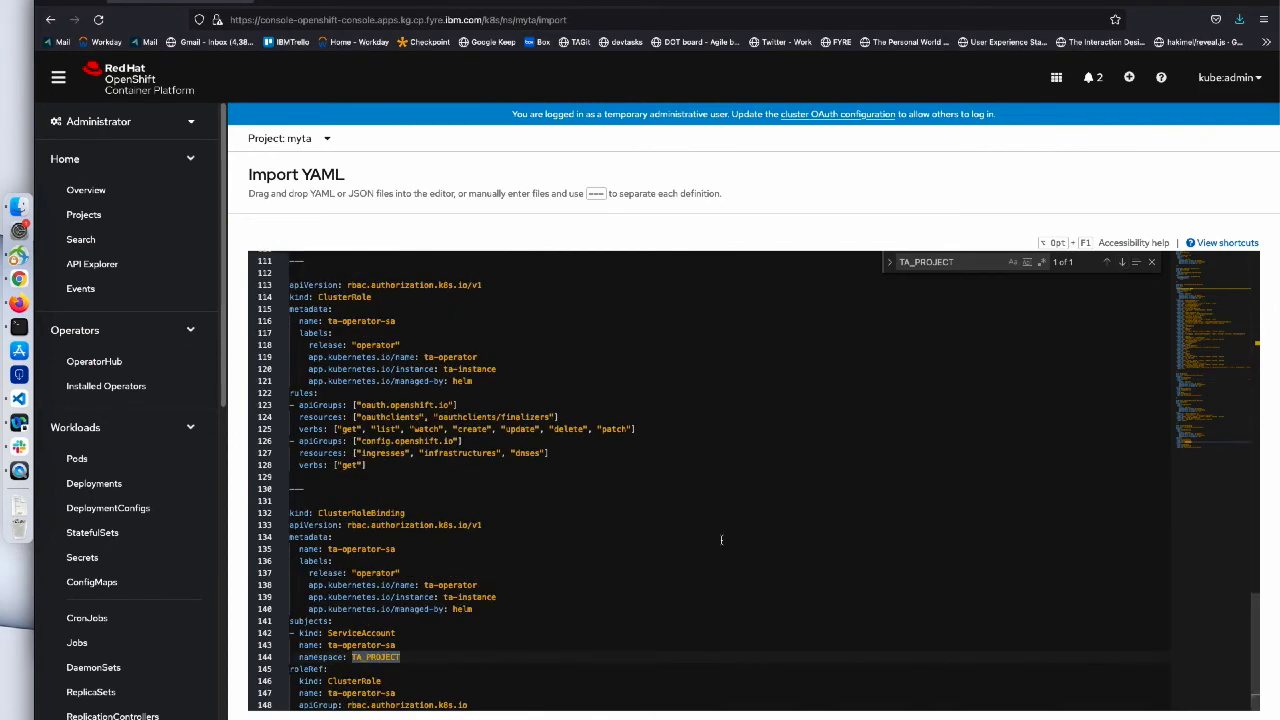
pyautogui.doubleClick(370, 658)
pyautogui.write('myta')
pyautogui.click(899, 489)
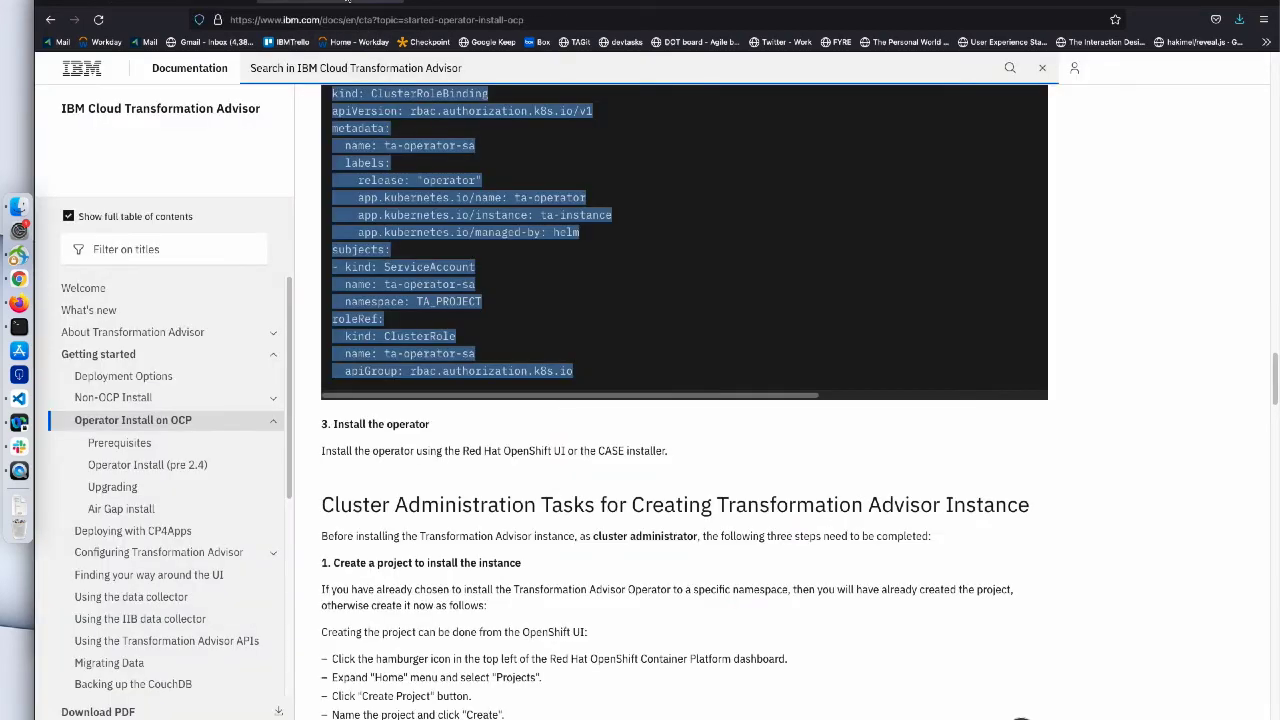
# - Read the guide's 'Install the operator' sentence, then return to the OpenShift console
pyautogui.click(375, 447)
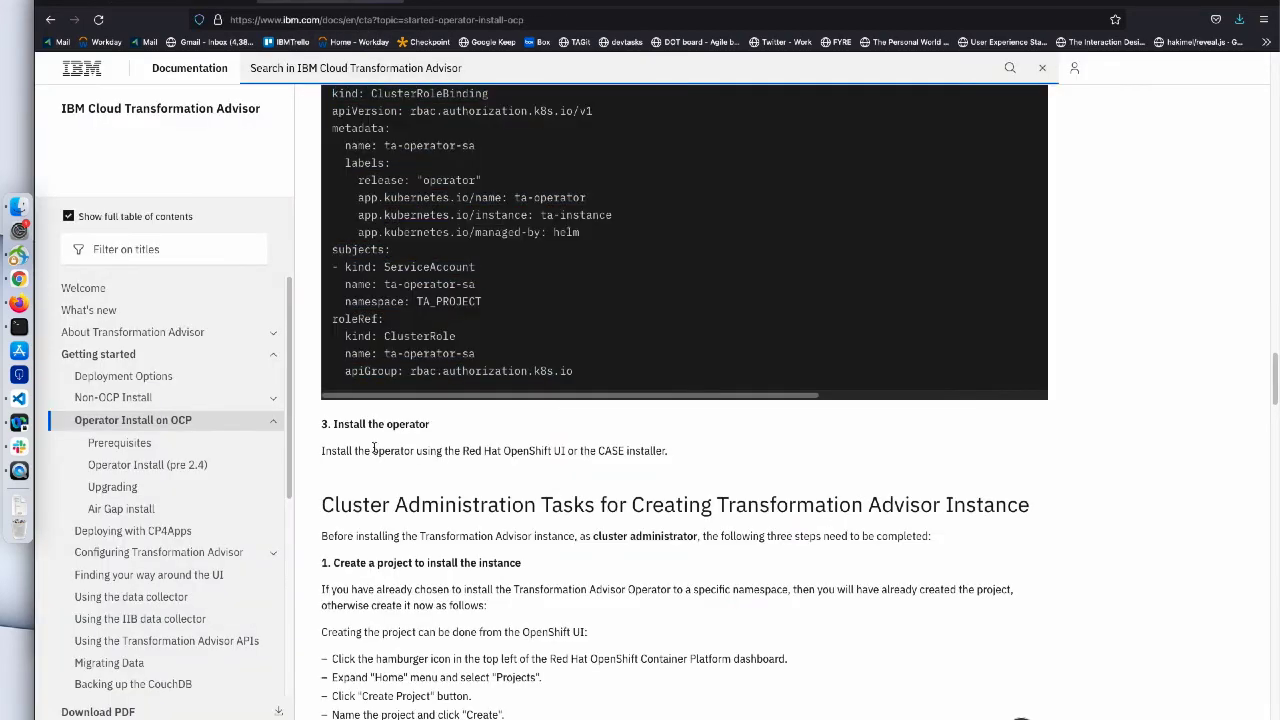
pyautogui.moveTo(322, 454); pyautogui.dragTo(676, 451)
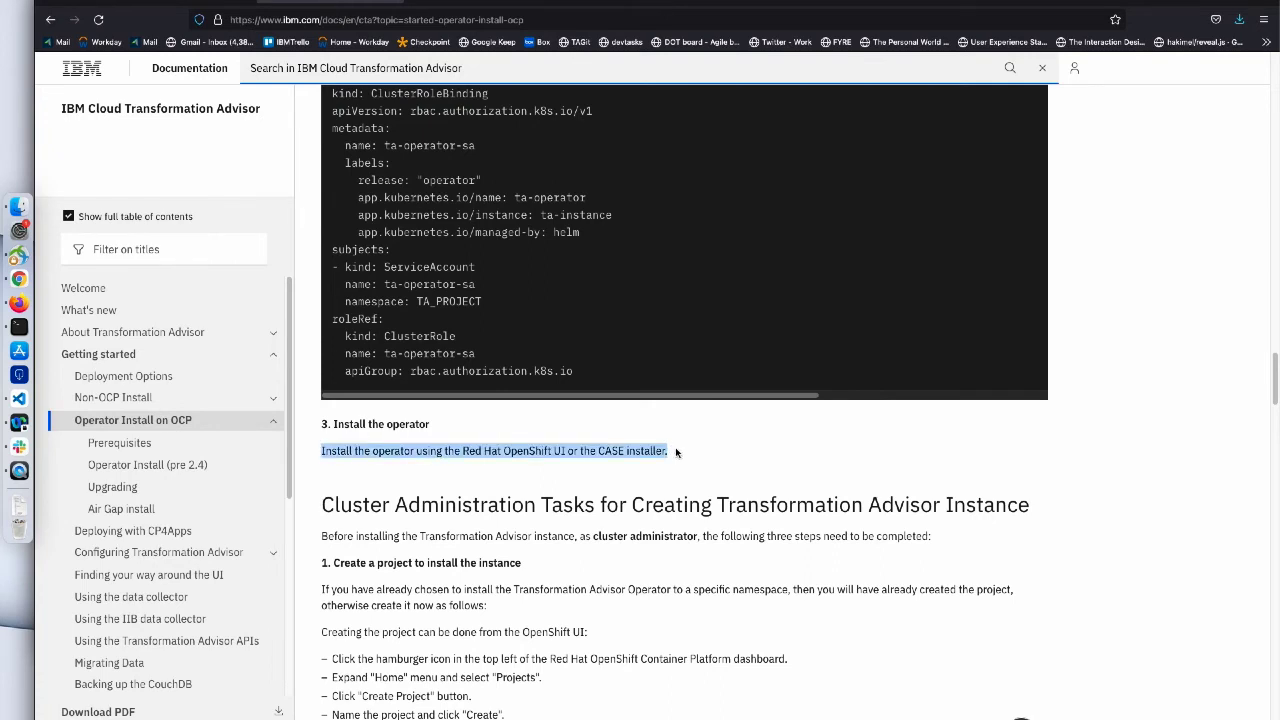
pyautogui.click(690, 460)
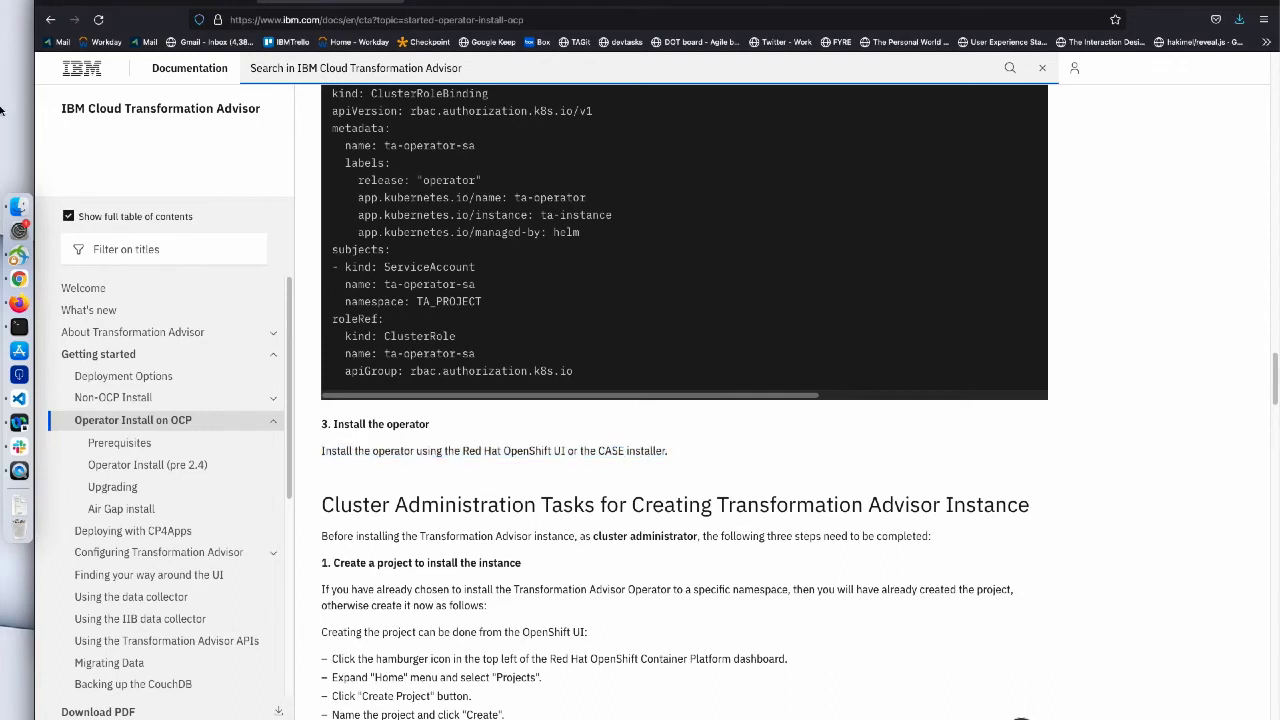
pyautogui.click(139, 1)
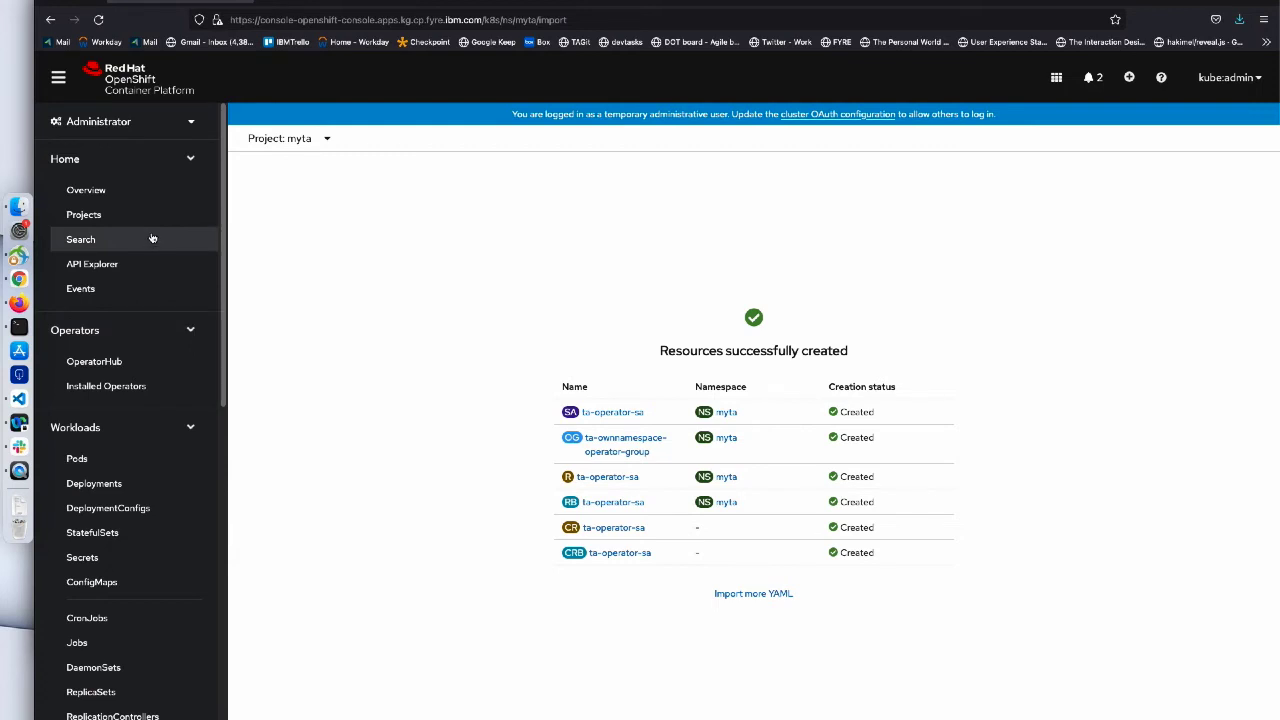
# - Find IBM Transformation Advisor in OperatorHub's IBM Operator Catalog by searching 'transformation'
pyautogui.click(133, 366)
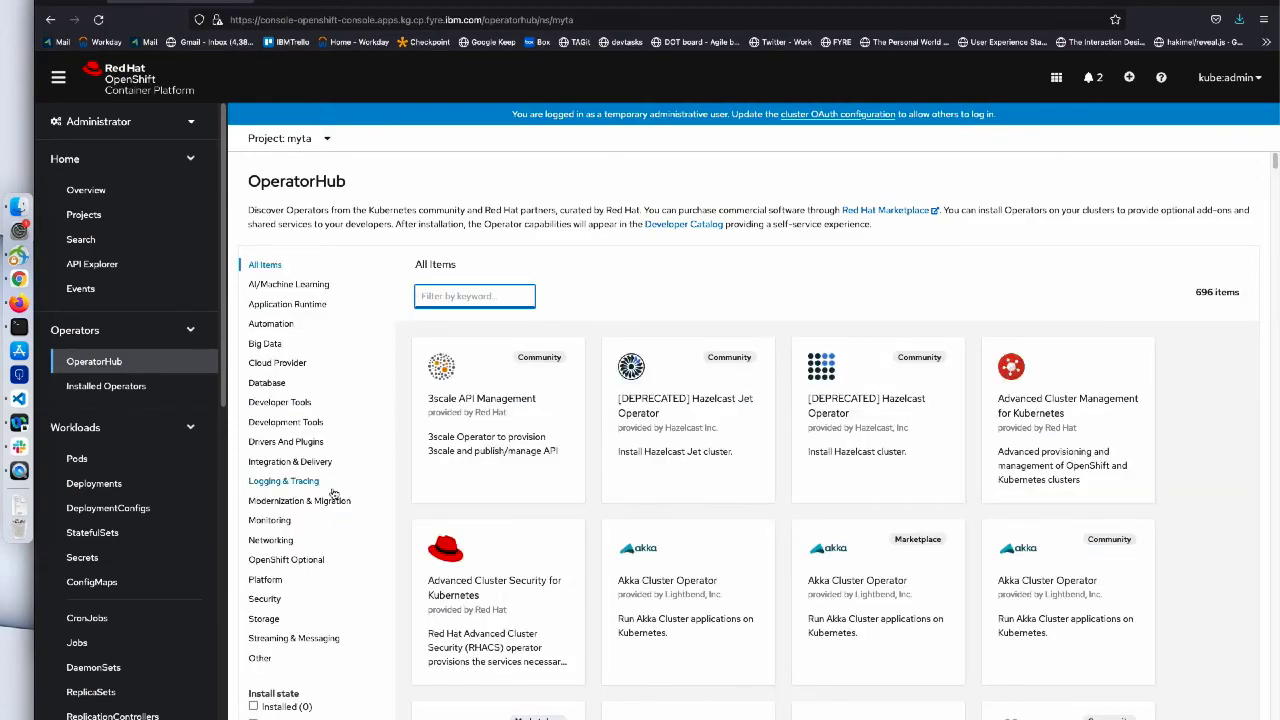
pyautogui.scroll(-3, 334, 494)
pyautogui.scroll(-1, 334, 494)
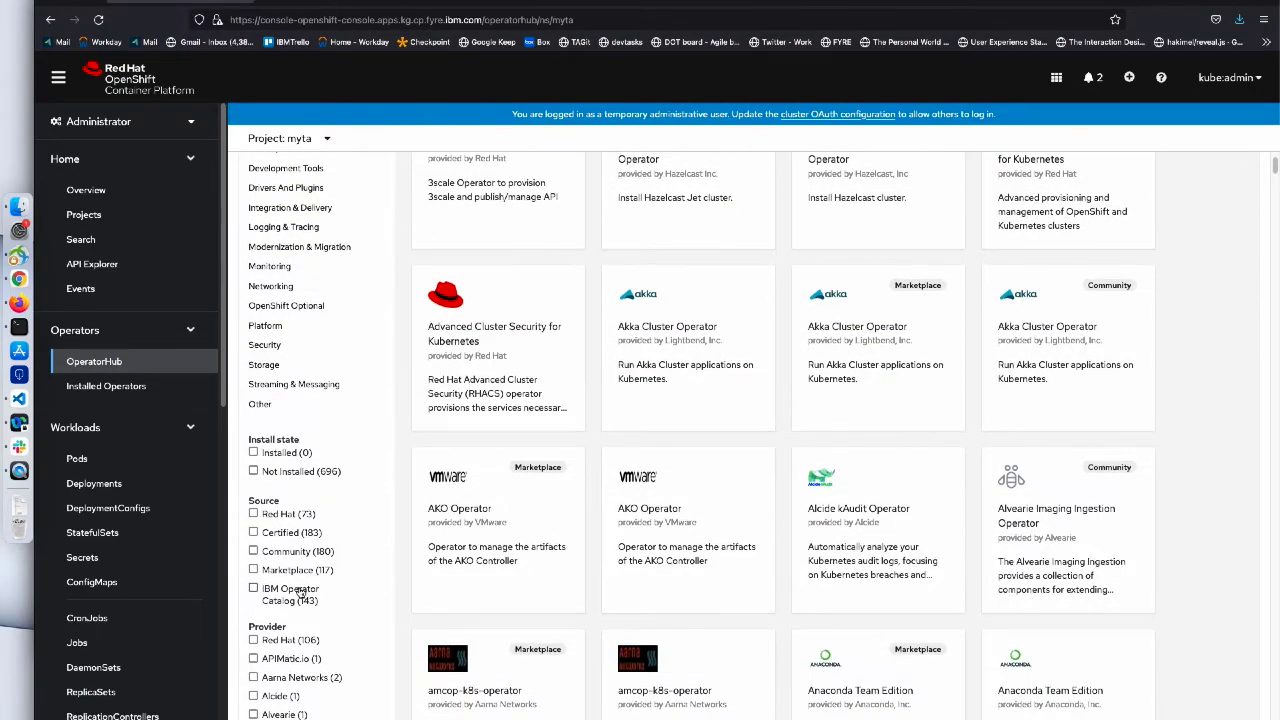
pyautogui.click(300, 592)
pyautogui.scroll(4, 563, 520)
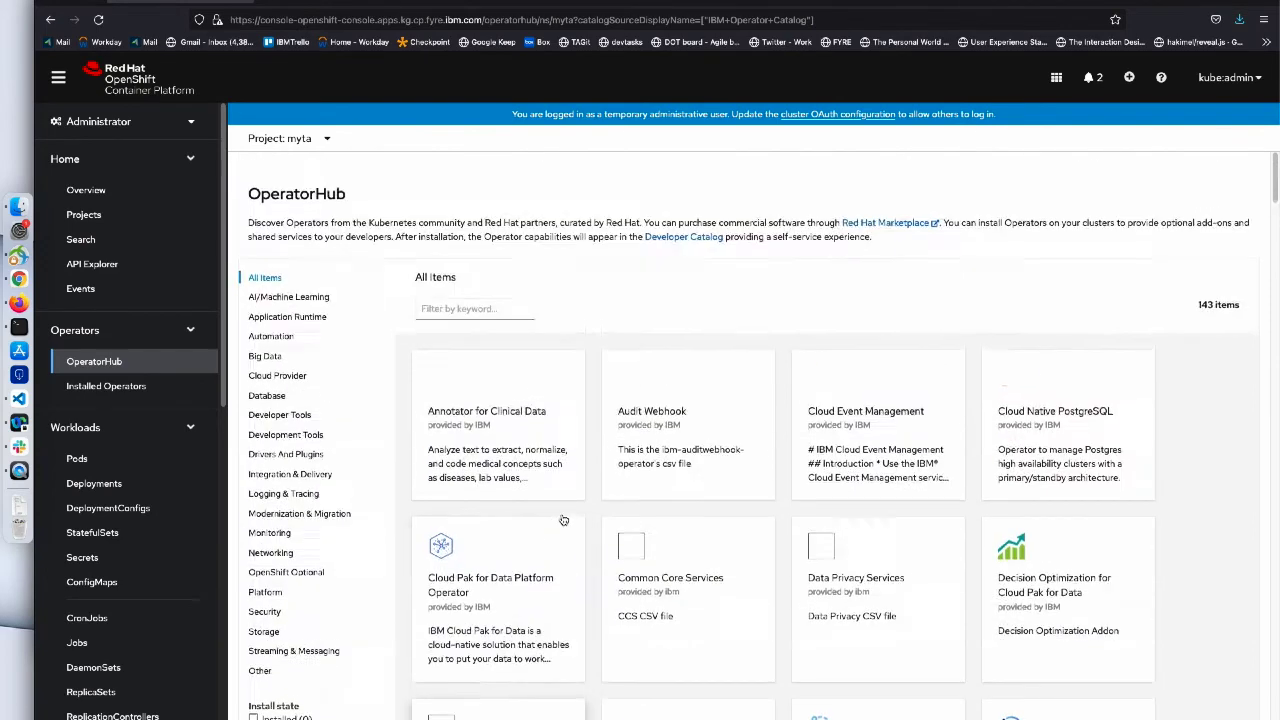
pyautogui.click(496, 300)
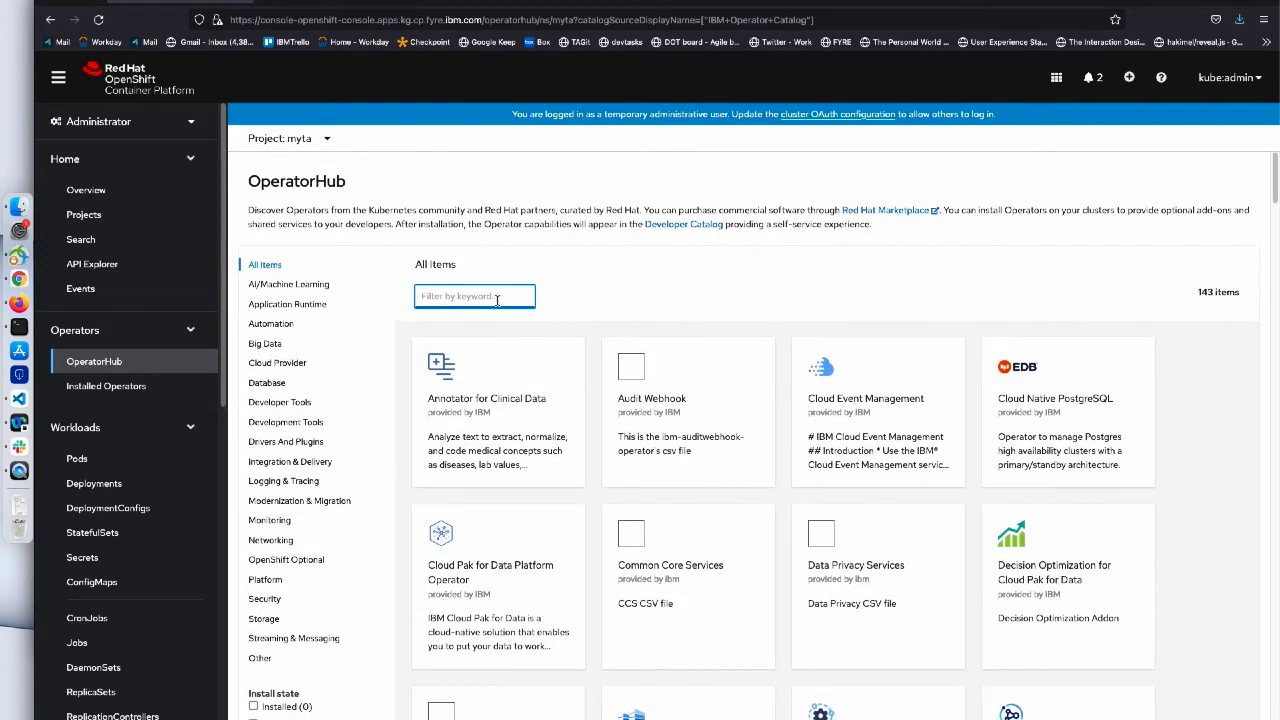
pyautogui.write('transfo')
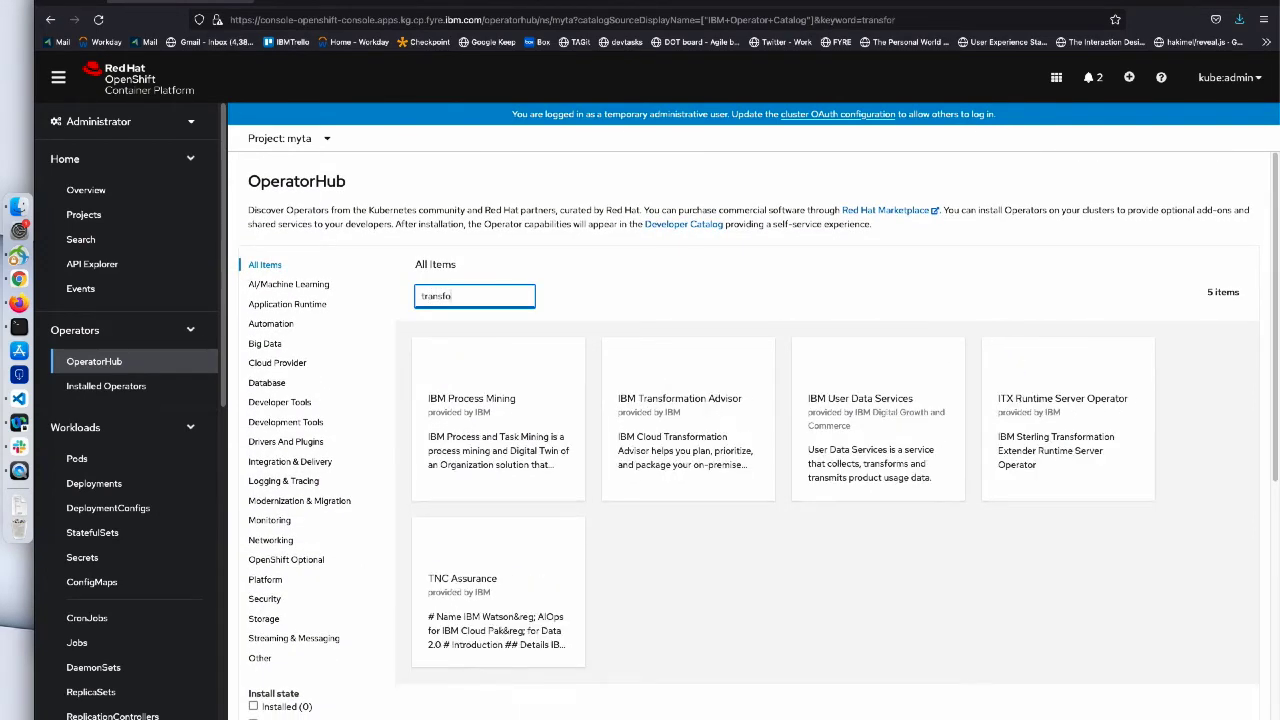
pyautogui.write('rmation')
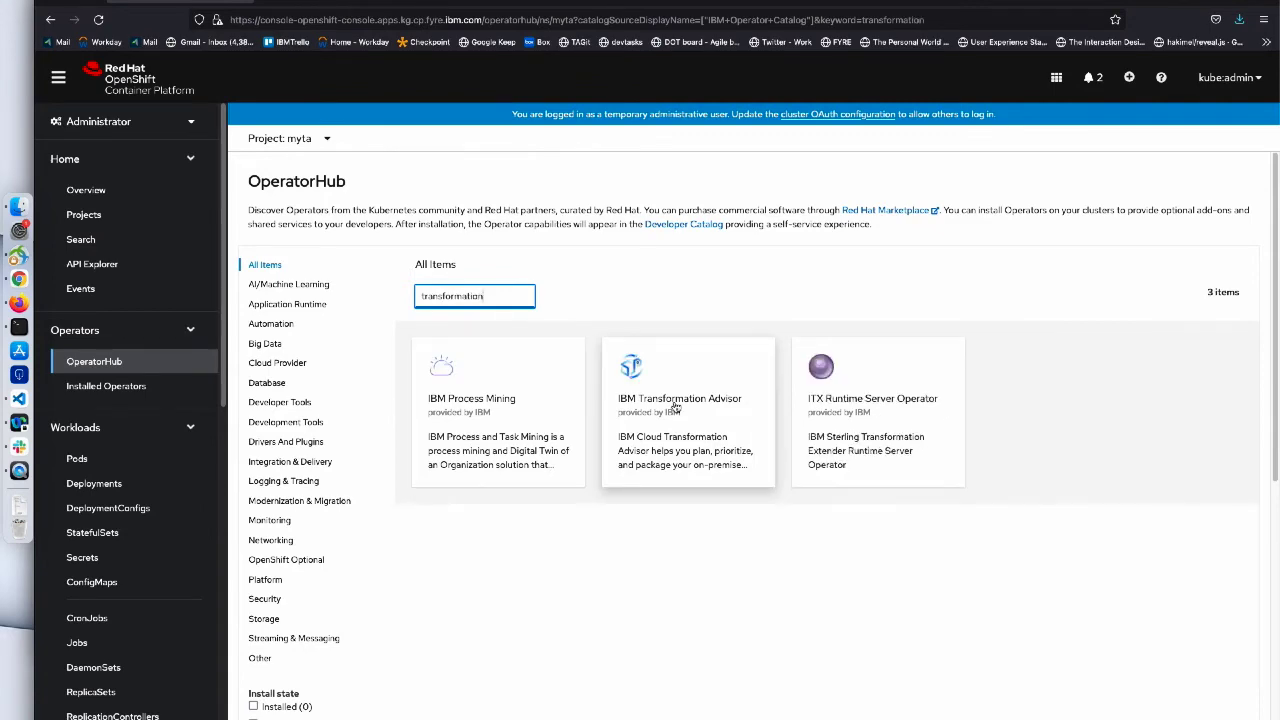
pyautogui.click(676, 405)
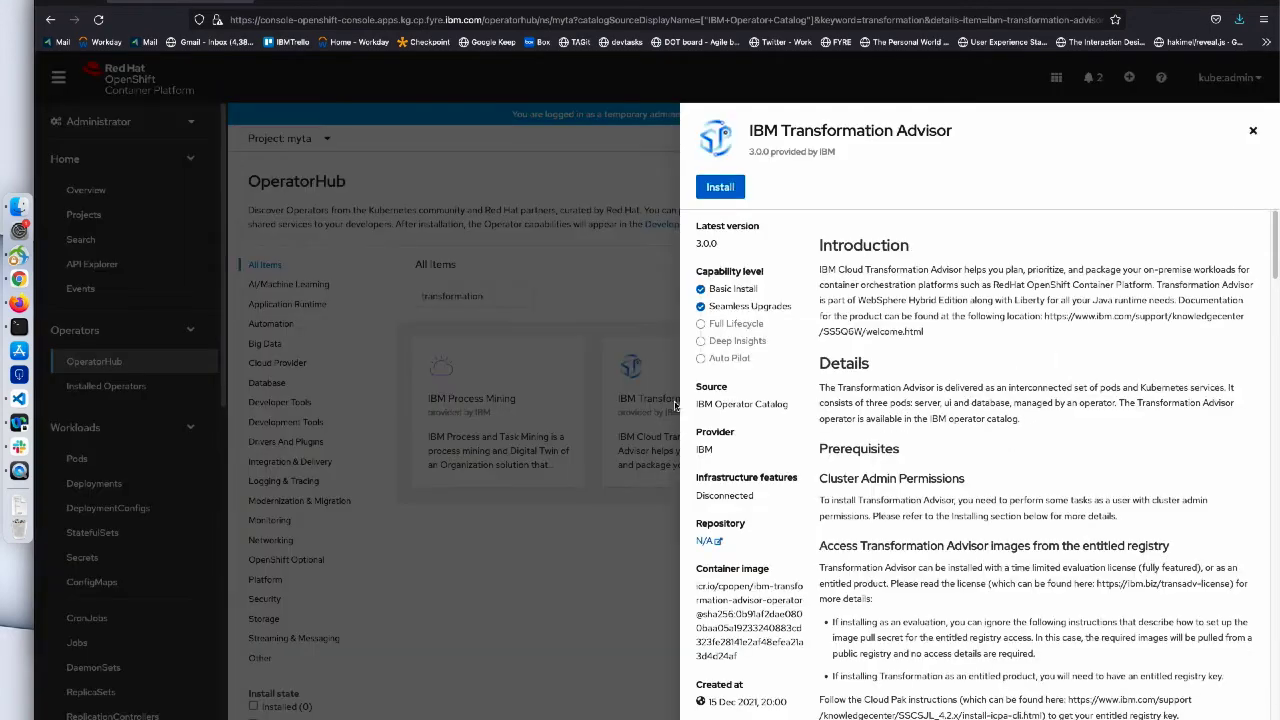
# - Install the operator into the specific namespace myta and view its details
pyautogui.click(718, 194)
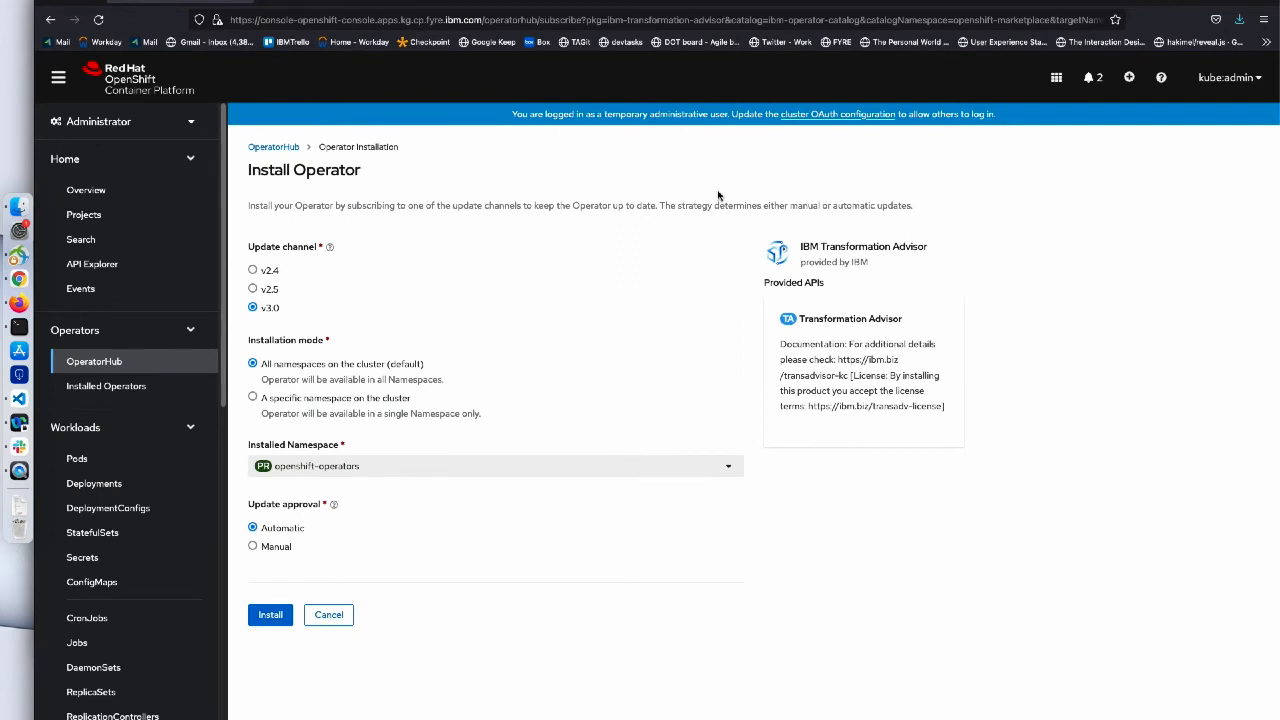
pyautogui.click(276, 401)
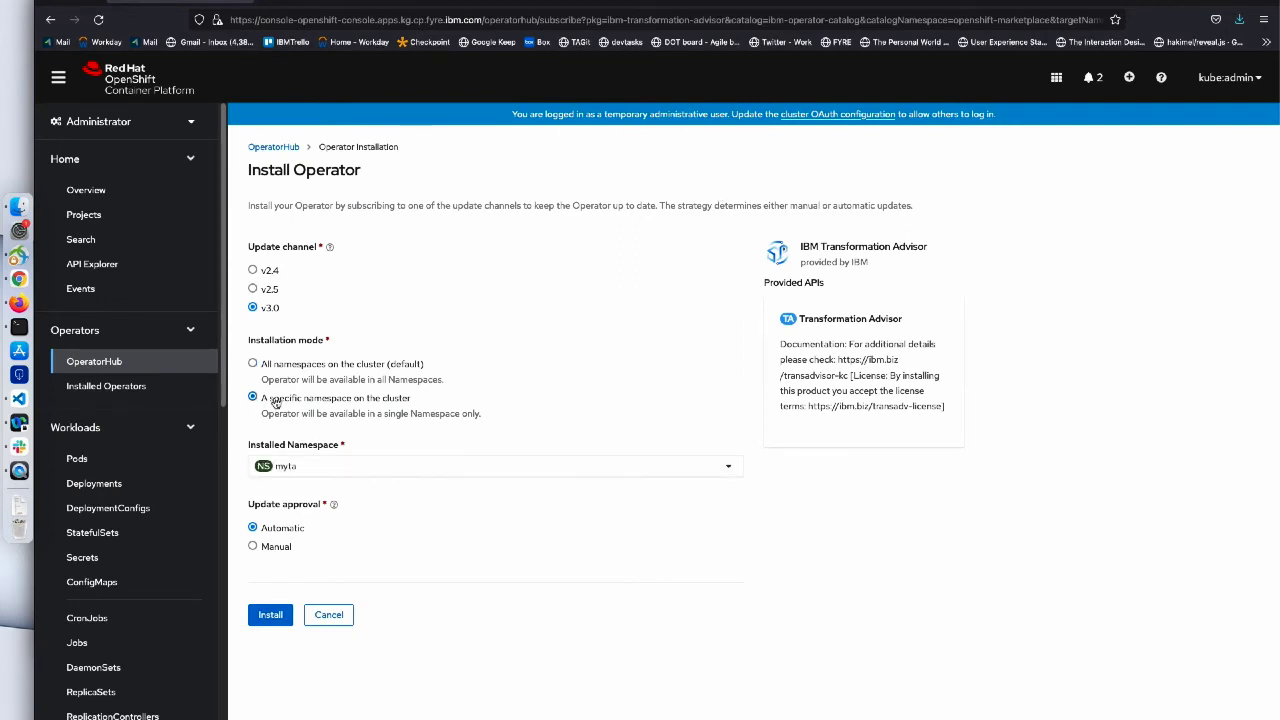
pyautogui.click(286, 470)
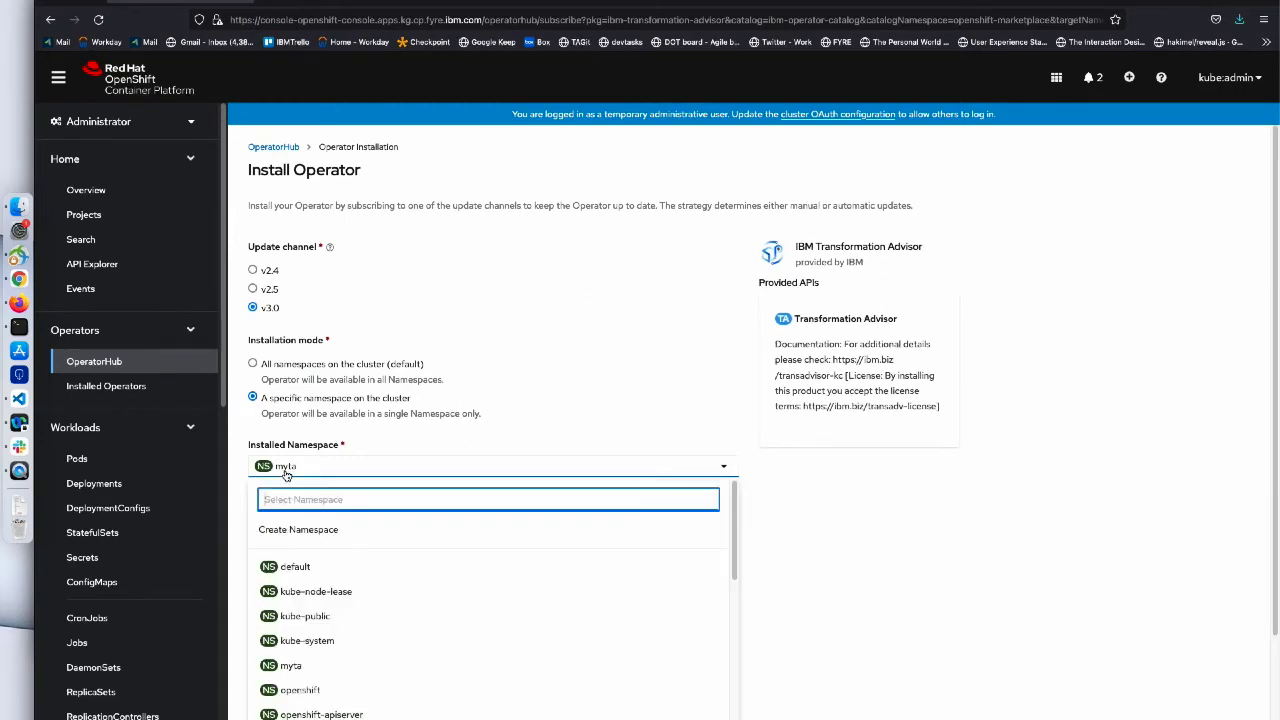
pyautogui.click(286, 470)
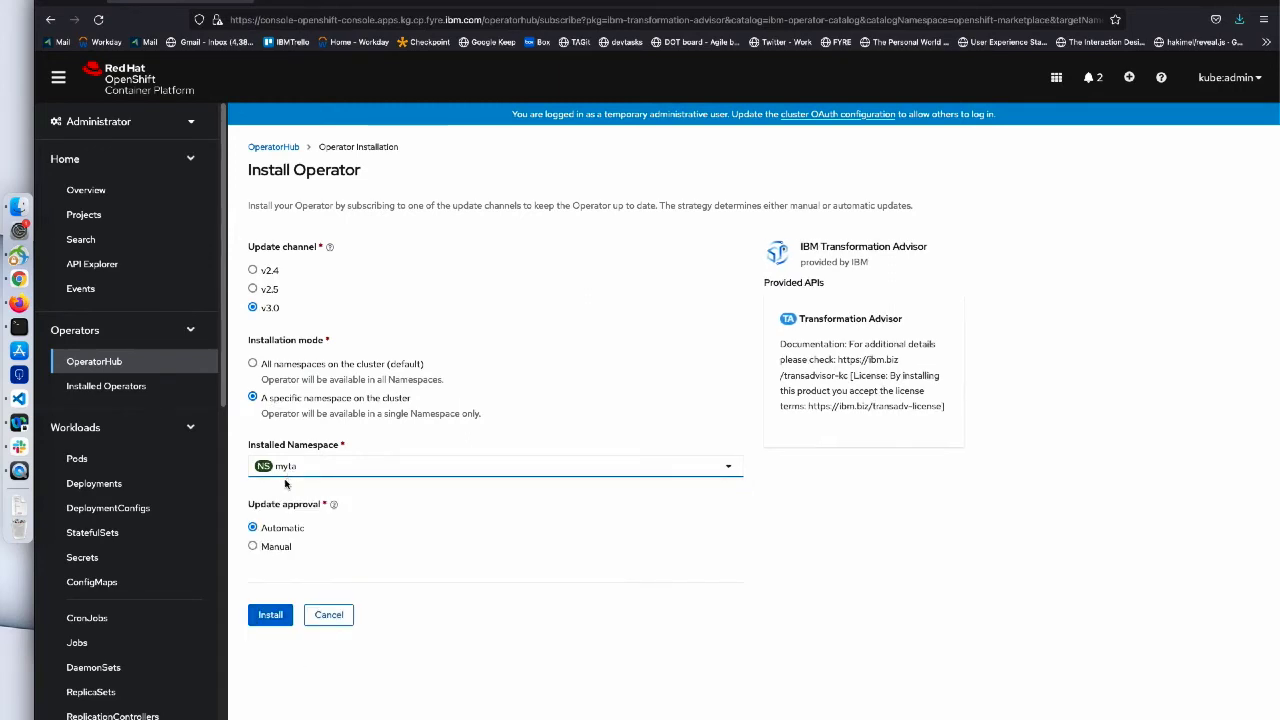
pyautogui.click(271, 617)
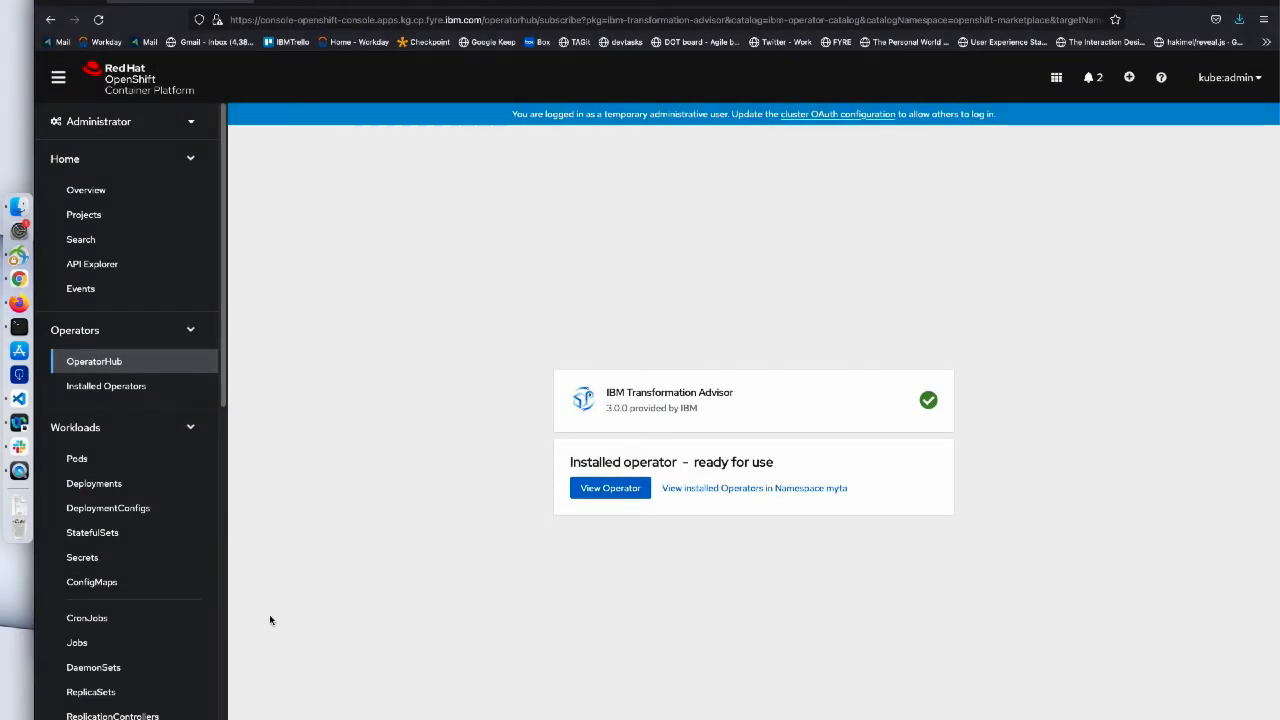
pyautogui.click(601, 488)
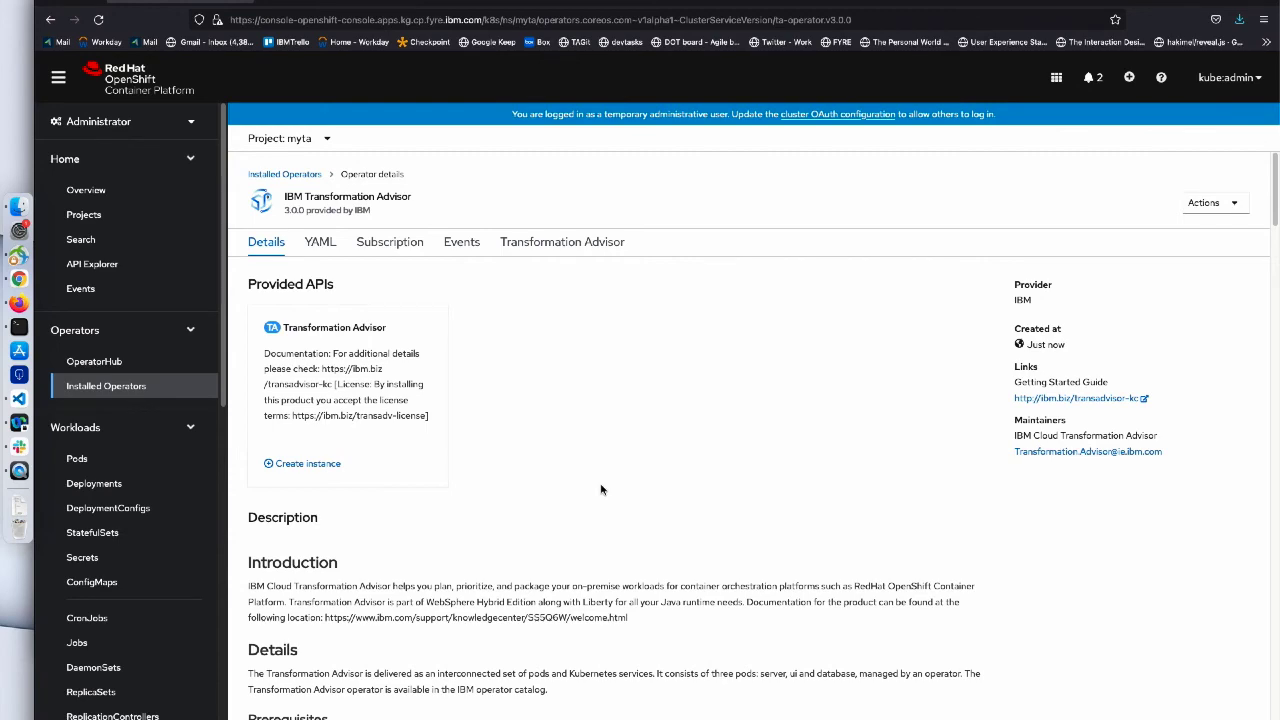
# - In the guide, review the cluster administration tasks heading
pyautogui.click(338, 3)
pyautogui.scroll(-3, 435, 321)
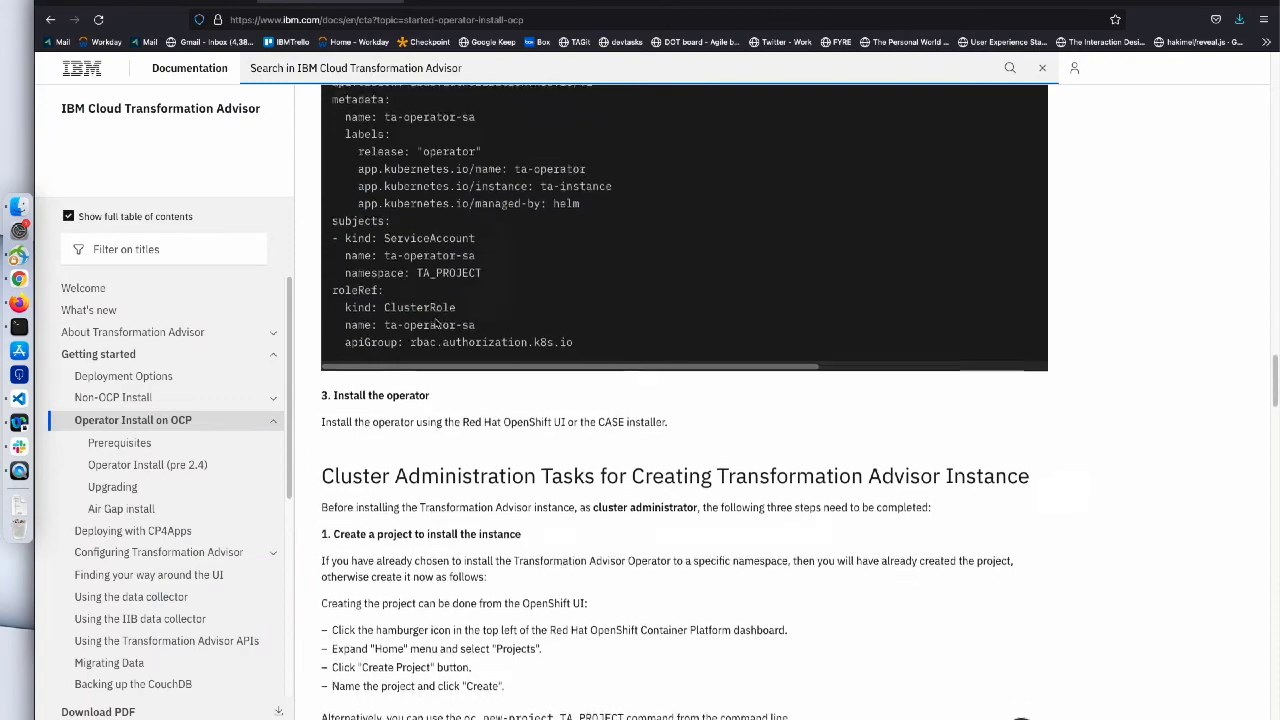
pyautogui.scroll(-4, 435, 321)
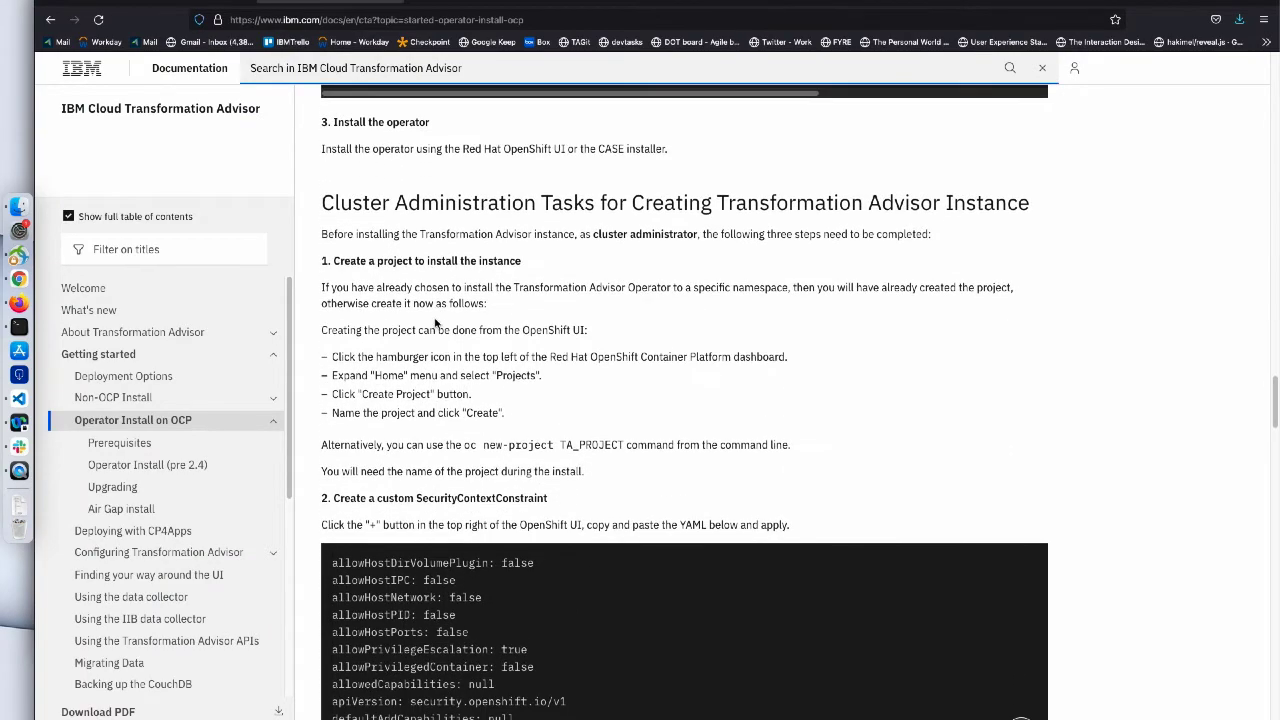
pyautogui.moveTo(323, 203); pyautogui.dragTo(962, 208)
pyautogui.click(848, 250)
# - Copy the custom SecurityContextConstraint YAML and open a blank Import YAML page in OpenShift
pyautogui.scroll(-3, 724, 254)
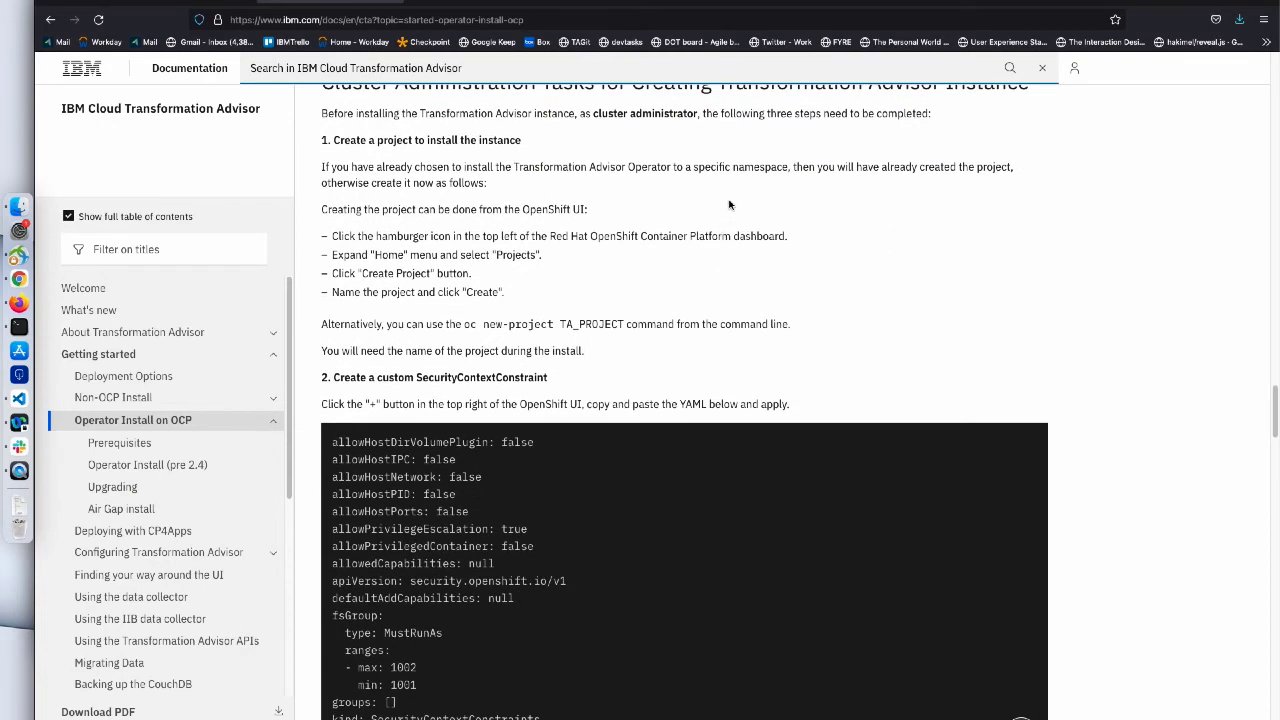
pyautogui.scroll(-5, 729, 204)
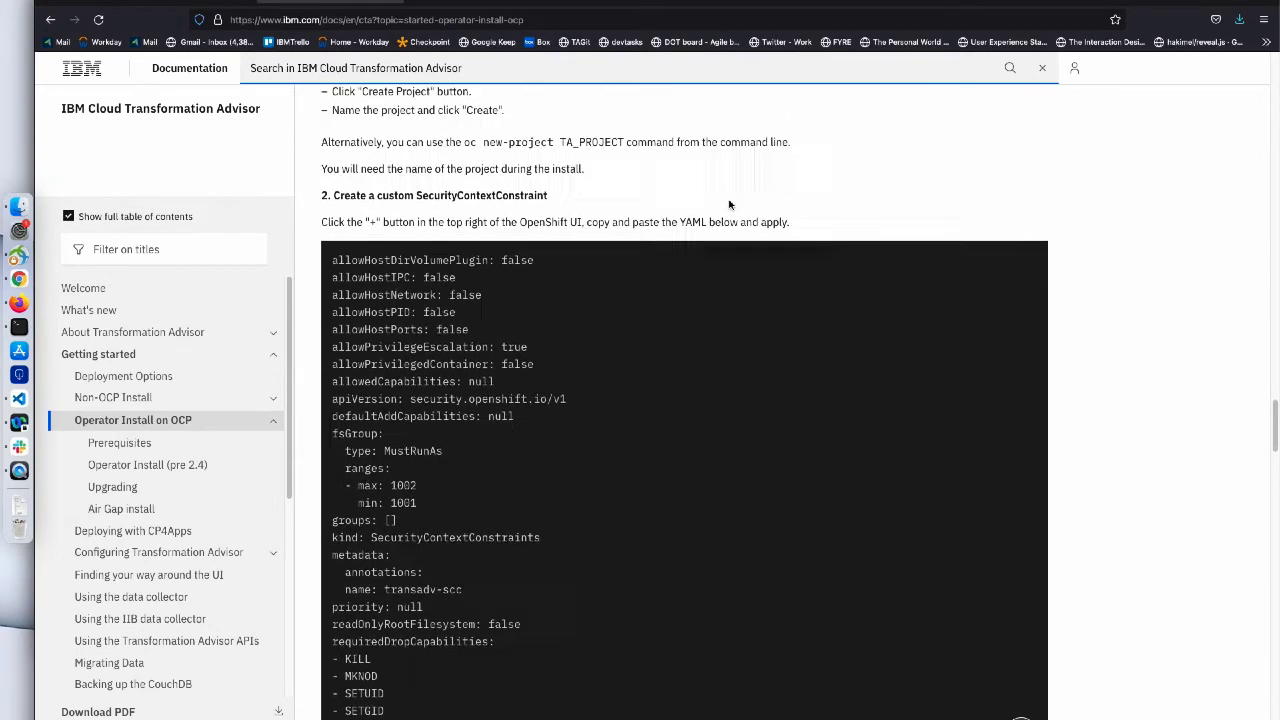
pyautogui.scroll(-3, 729, 204)
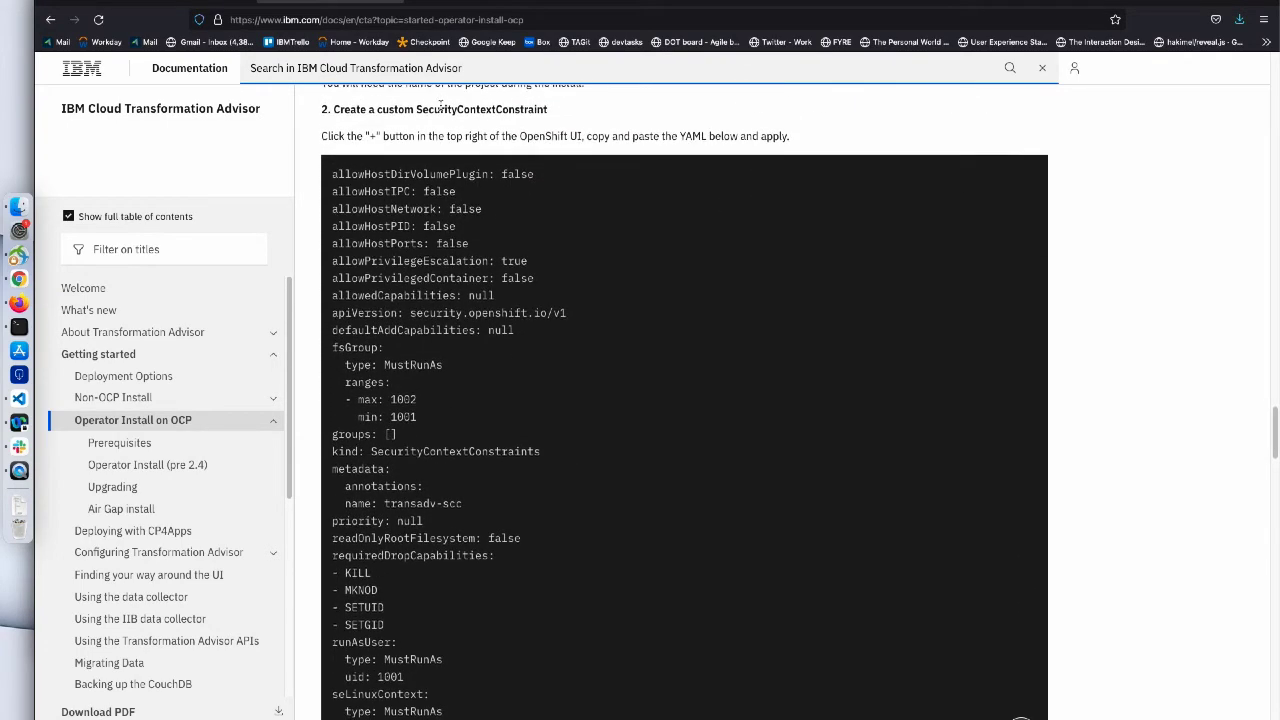
pyautogui.scroll(-2, 330, 182)
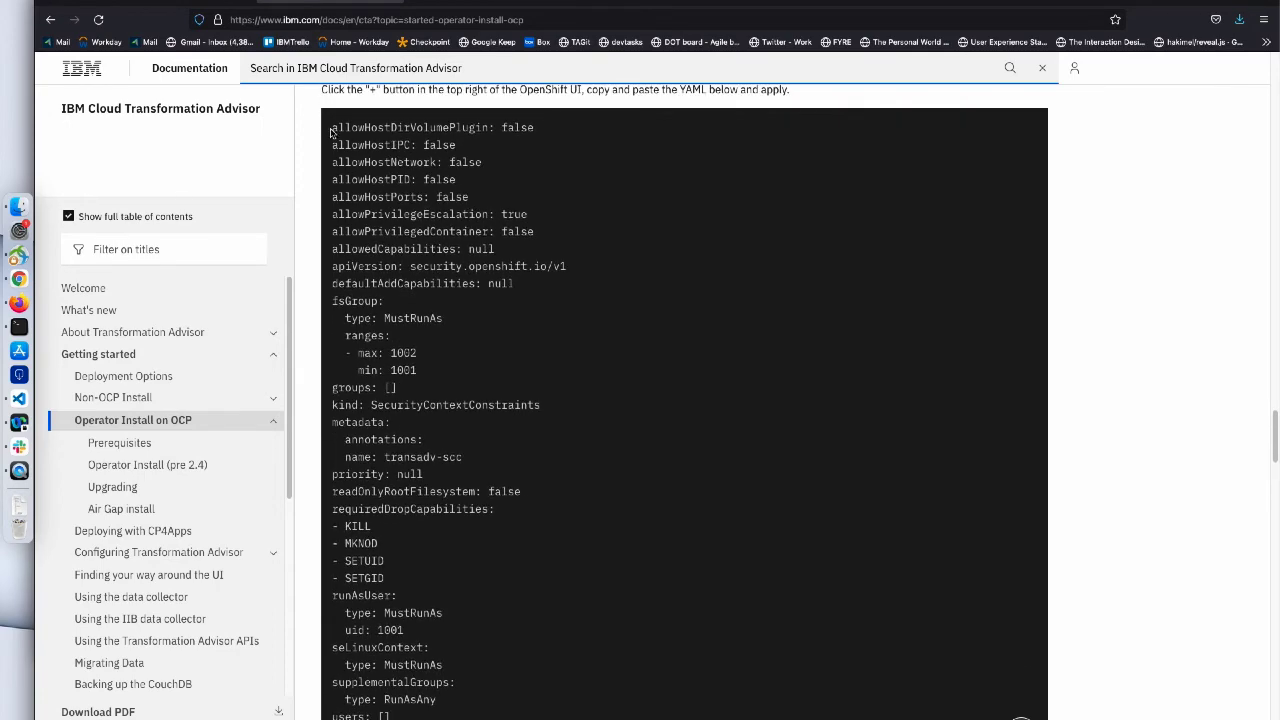
pyautogui.moveTo(331, 130); pyautogui.dragTo(436, 661)
pyautogui.press('super+c')
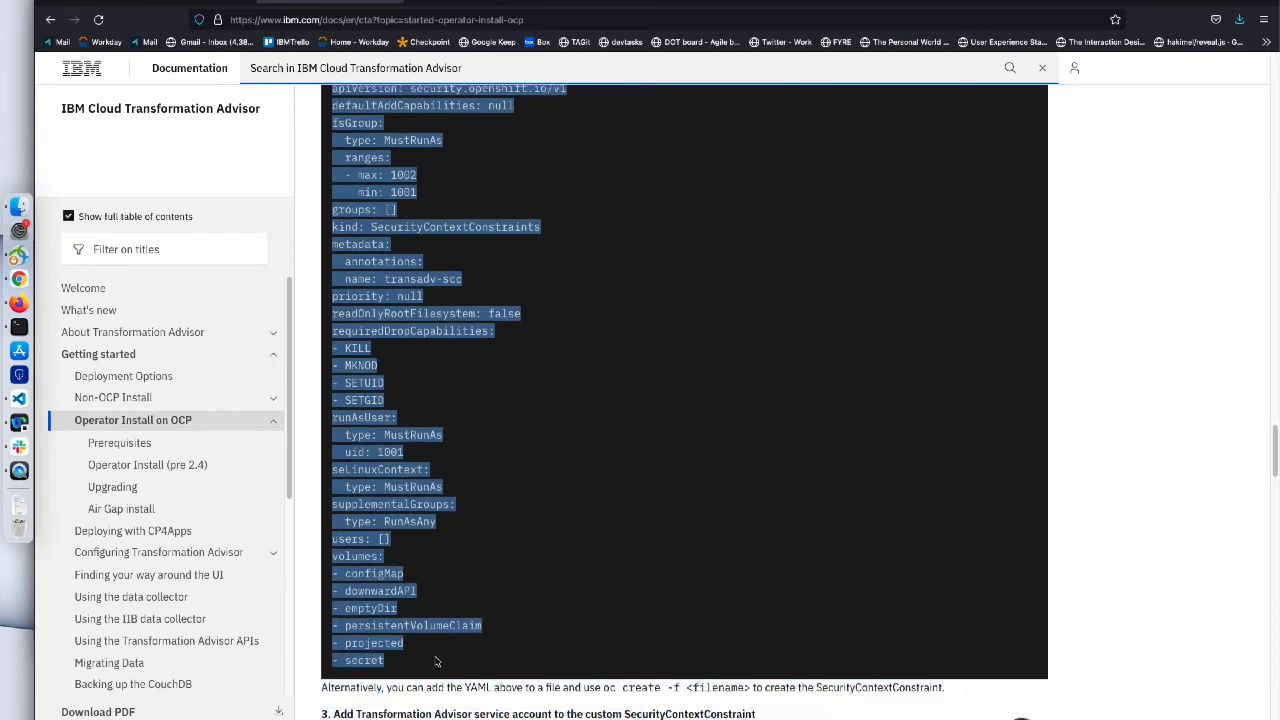
pyautogui.click(204, 2)
pyautogui.click(1129, 77)
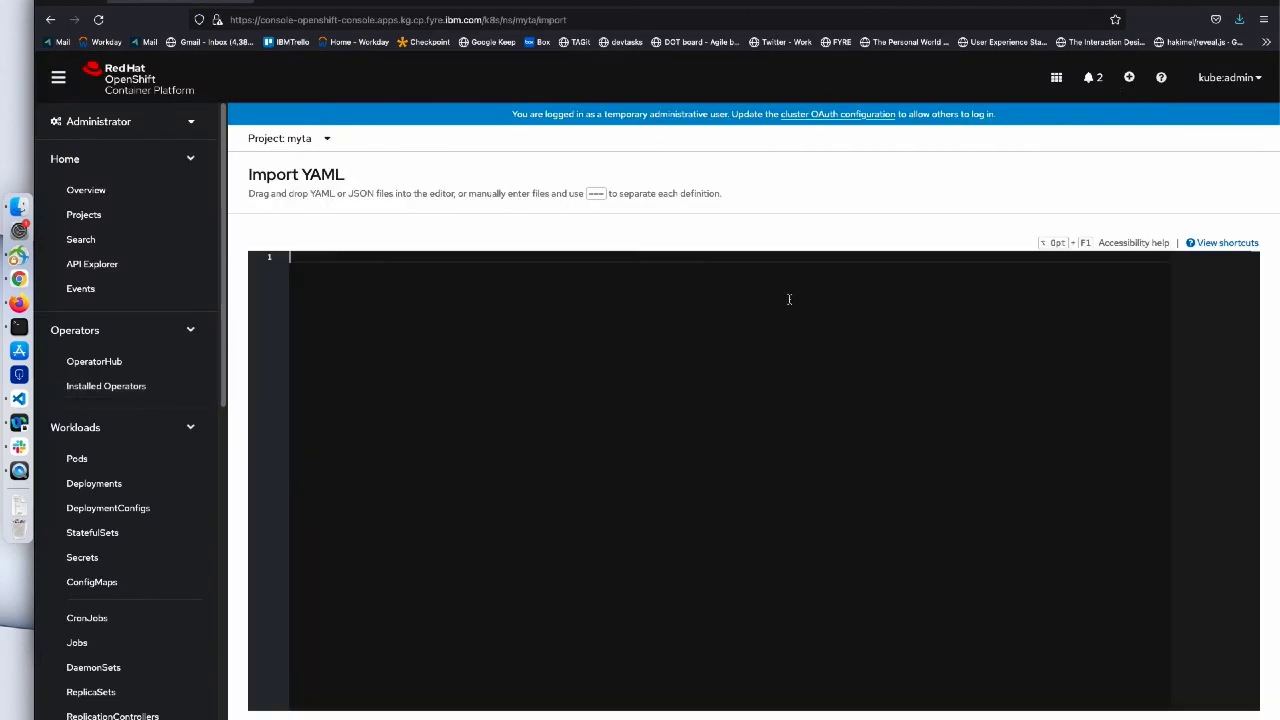
# - Paste the SCC YAML, create transadv-scc, and return to the documentation
pyautogui.press('super+v')
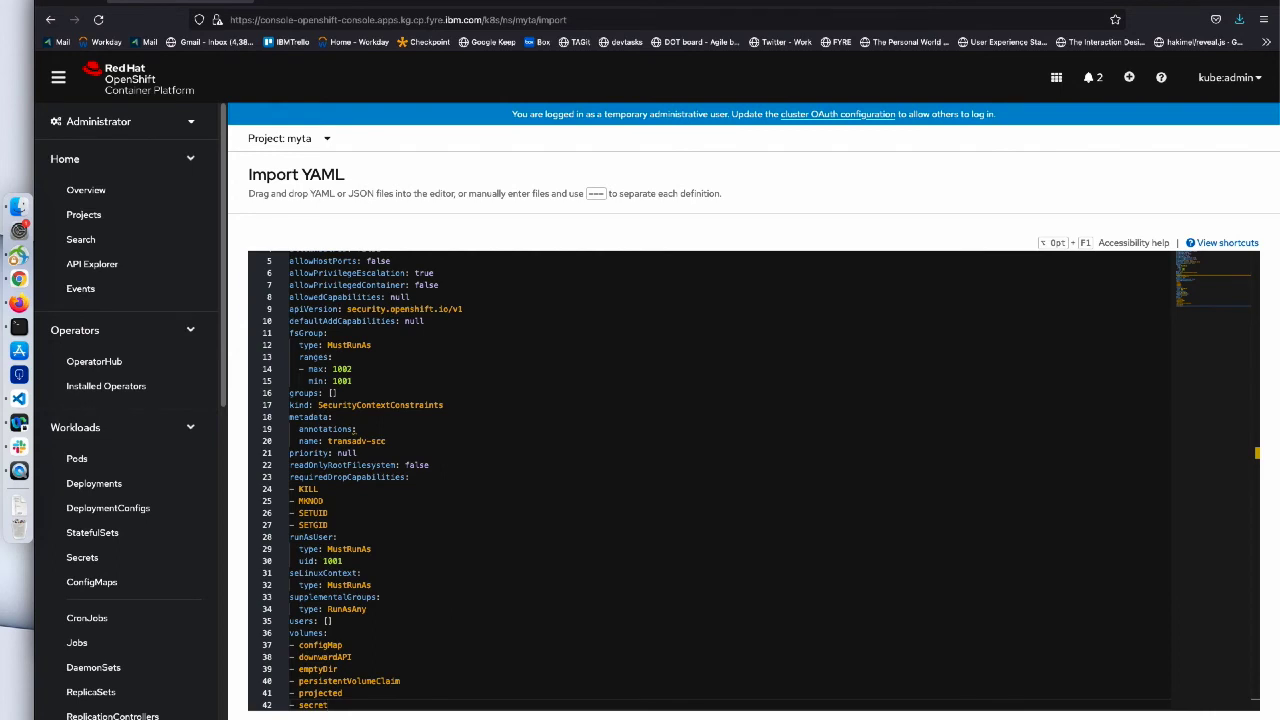
pyautogui.click(275, 719)
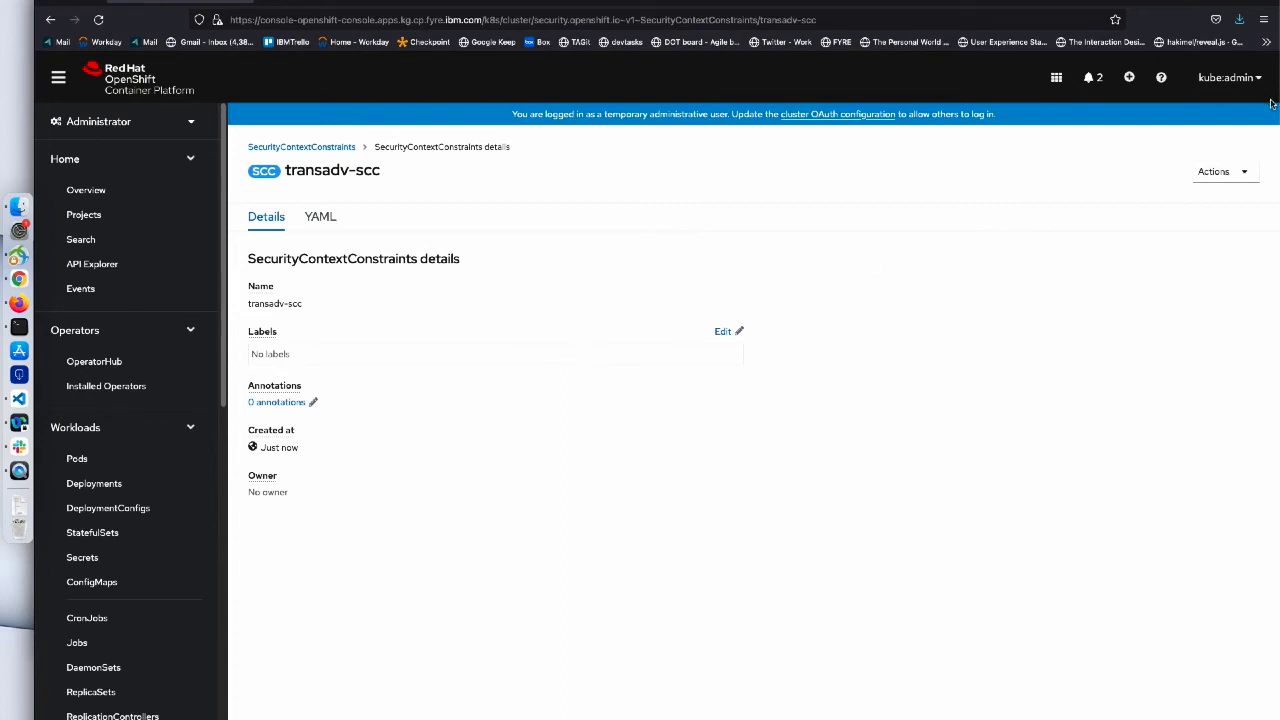
pyautogui.click(348, 3)
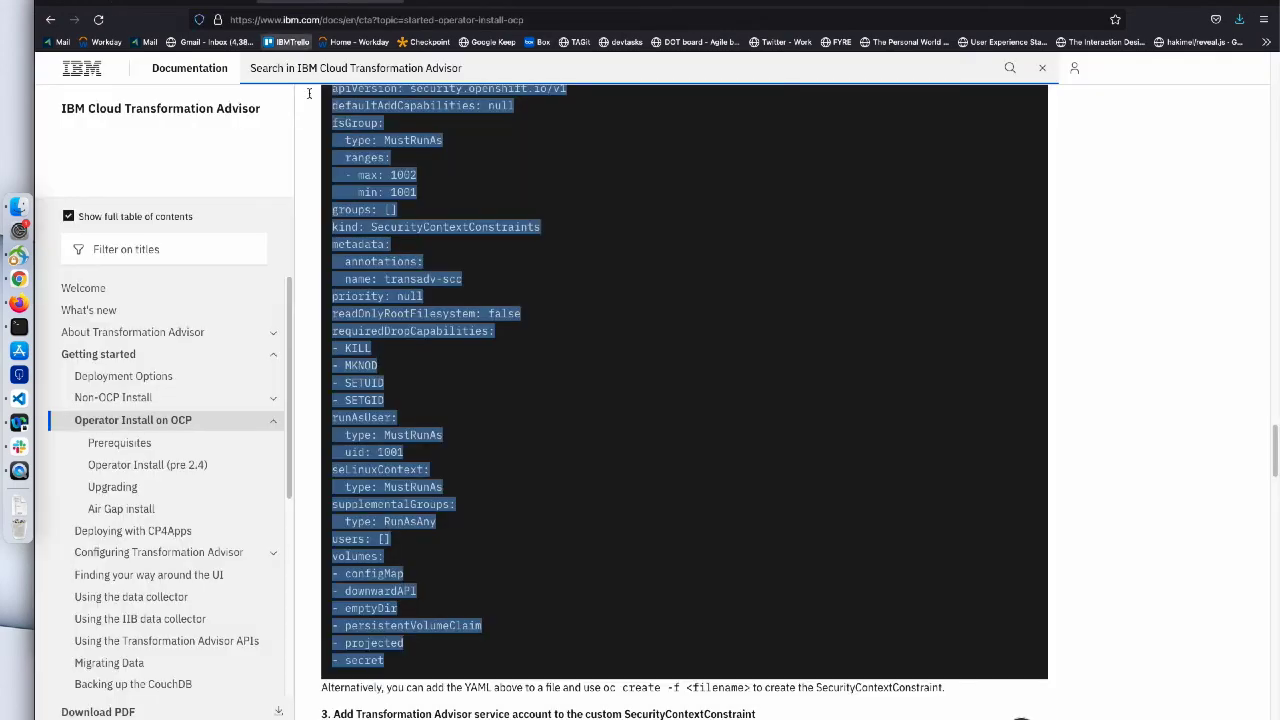
# - Copy the oc adm policy add-scc-to-user command from step 3 and return to OpenShift
pyautogui.scroll(-5, 628, 458)
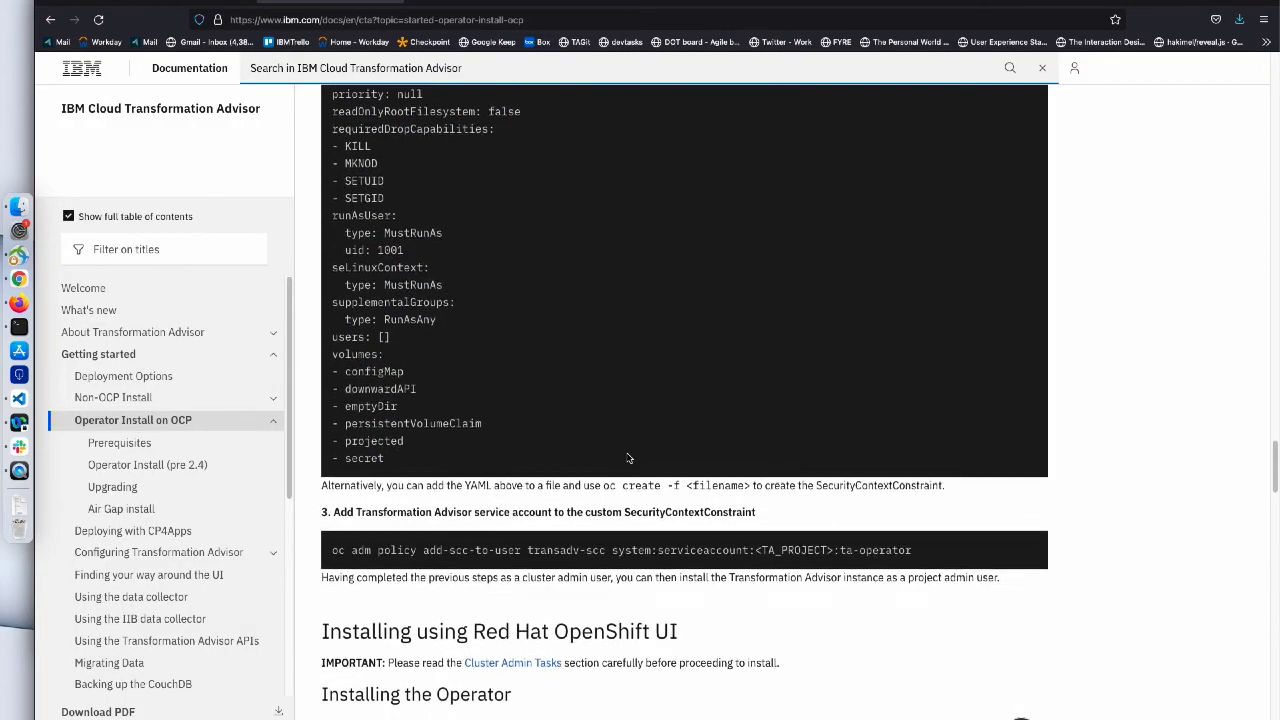
pyautogui.moveTo(330, 522); pyautogui.dragTo(956, 521)
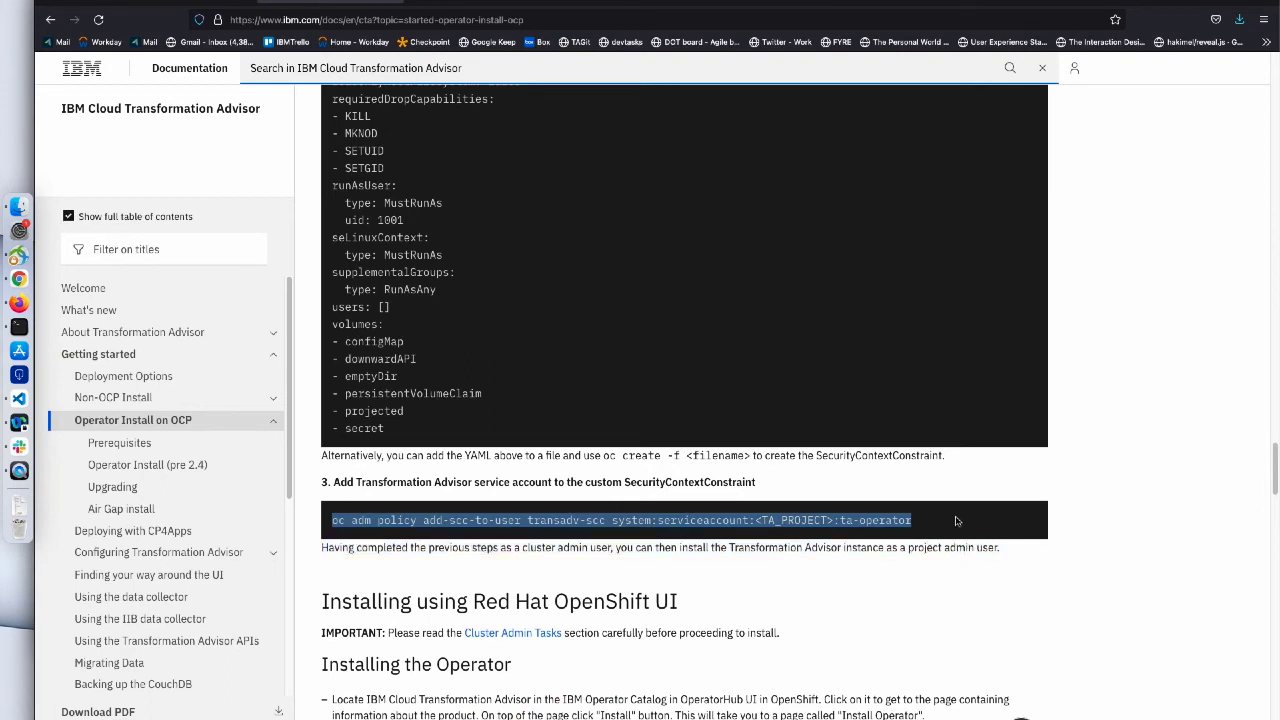
pyautogui.click(956, 521)
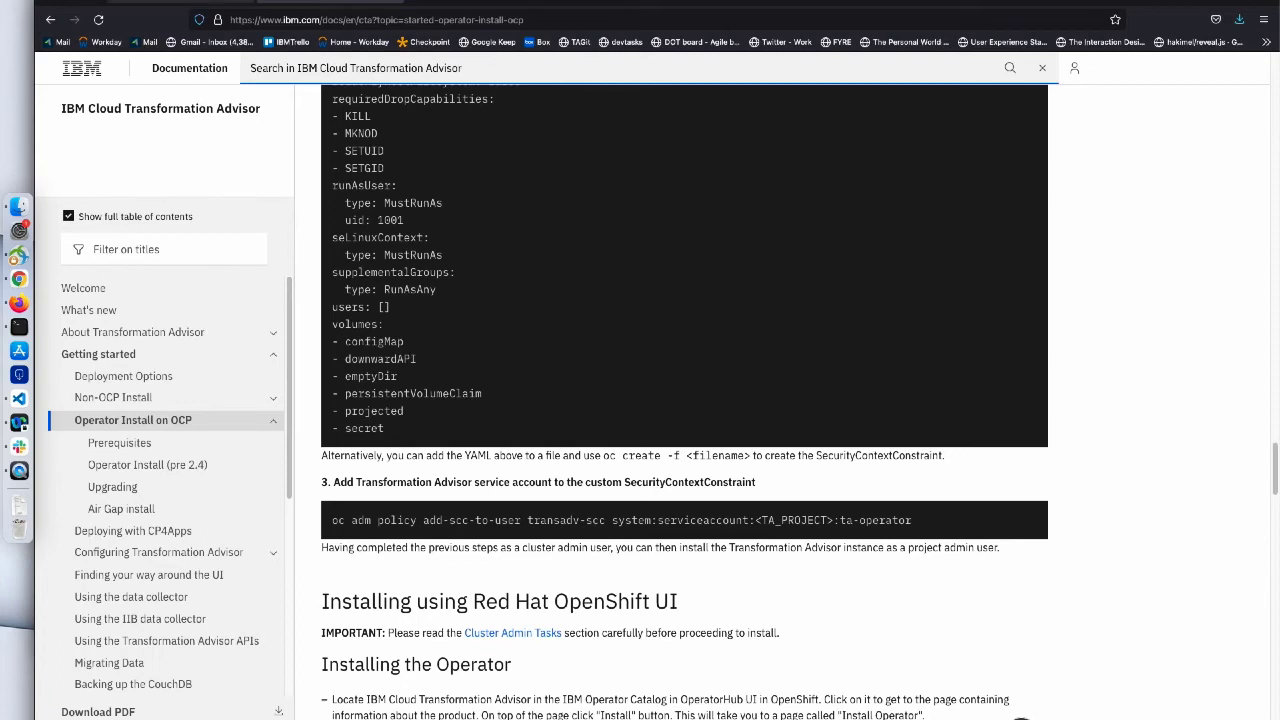
pyautogui.click(205, 2)
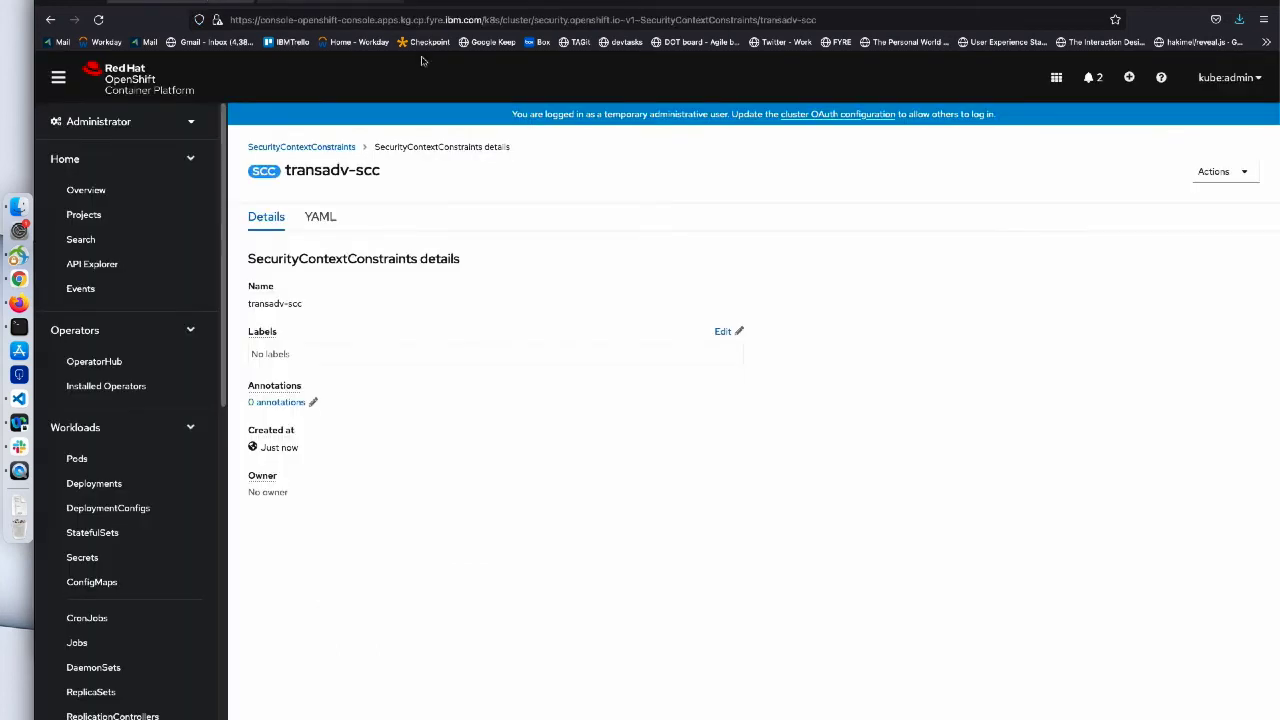
pyautogui.click(1258, 80)
# - Get the admin user's oc login command with its API token via Display Token
pyautogui.click(1195, 110)
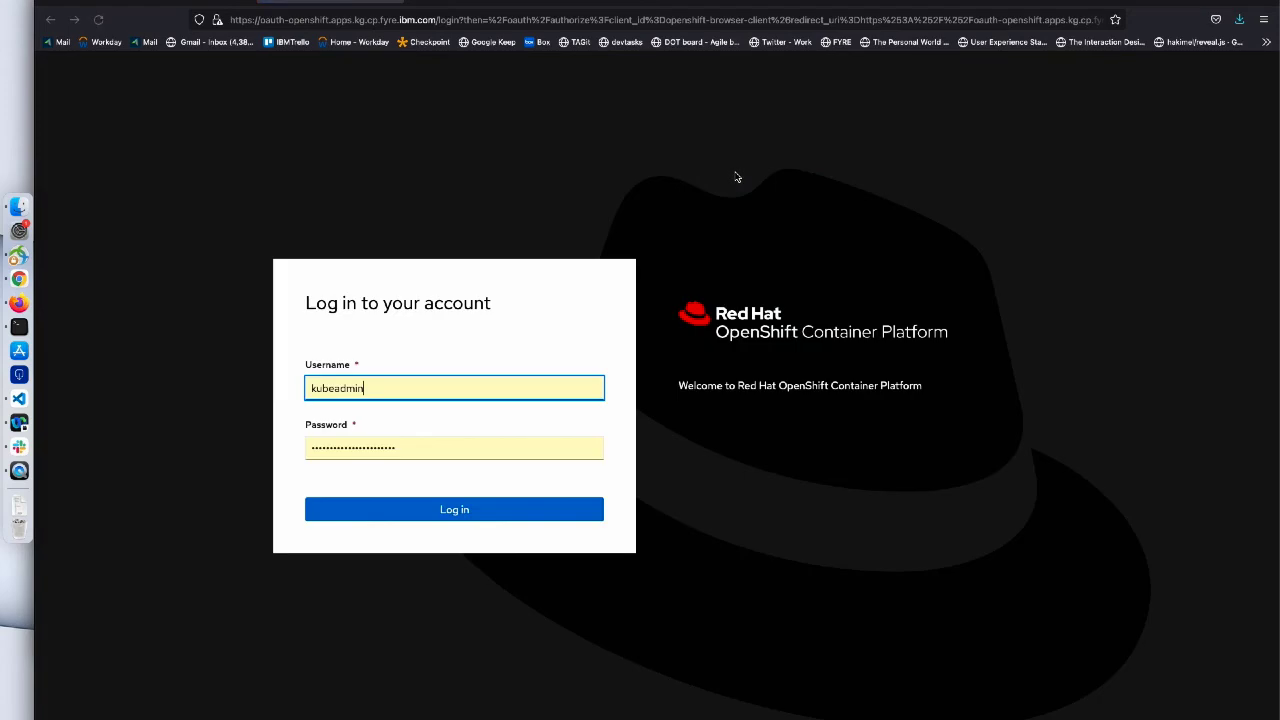
pyautogui.click(392, 513)
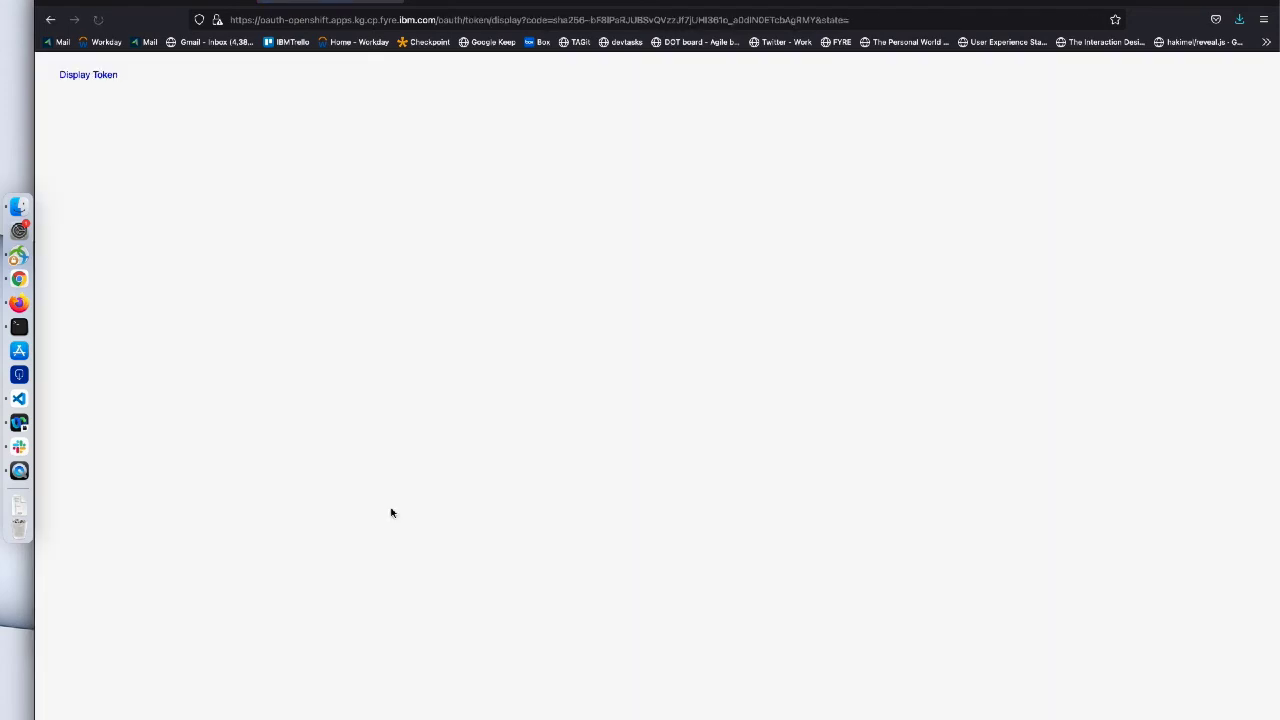
pyautogui.click(103, 76)
pyautogui.moveTo(82, 182); pyautogui.dragTo(795, 189)
pyautogui.click(19, 327)
# - Enlarge Terminal to 135x44 and run the oc login command there
pyautogui.moveTo(285, 564); pyautogui.dragTo(291, 125)
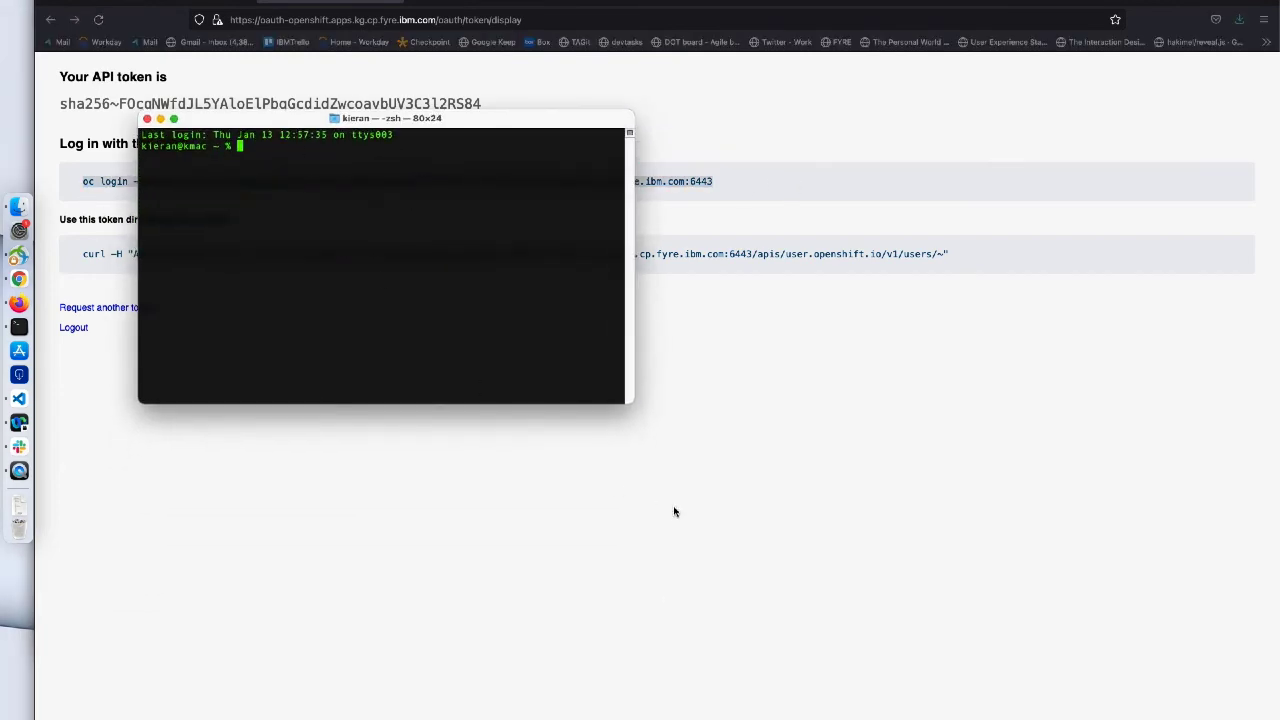
pyautogui.moveTo(630, 402); pyautogui.dragTo(876, 606)
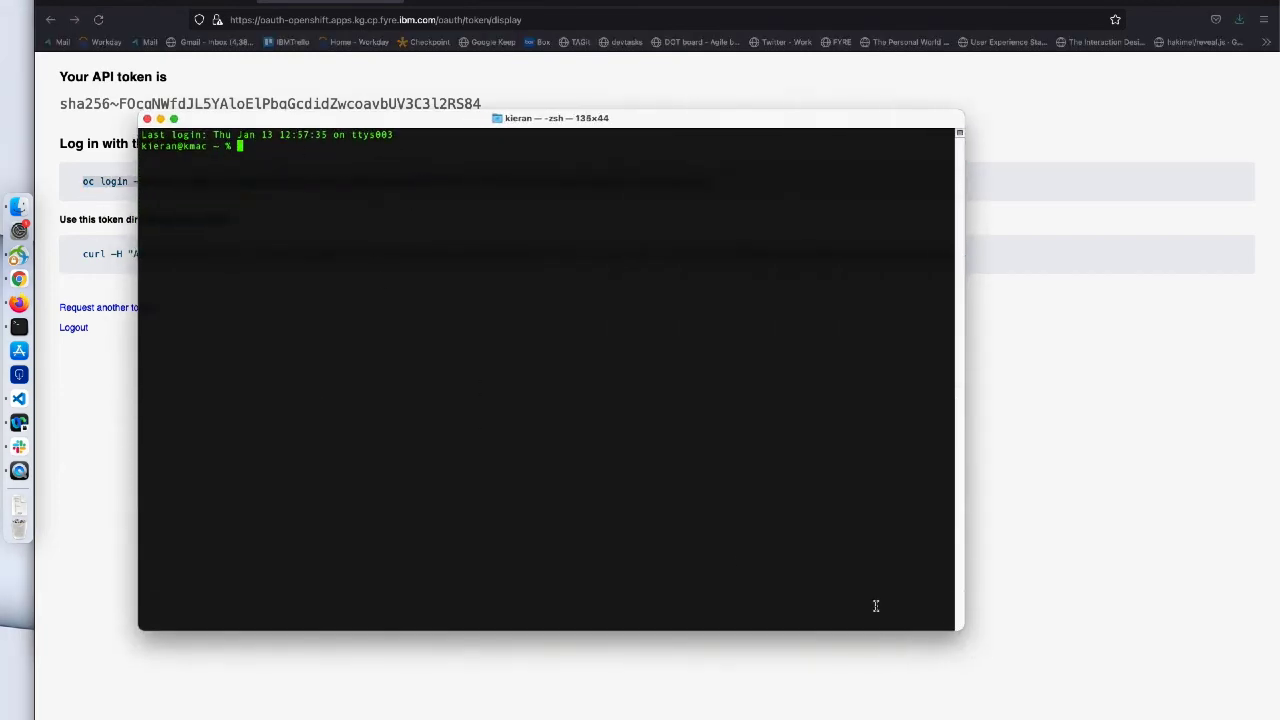
pyautogui.press('super+v')
pyautogui.press('Return')
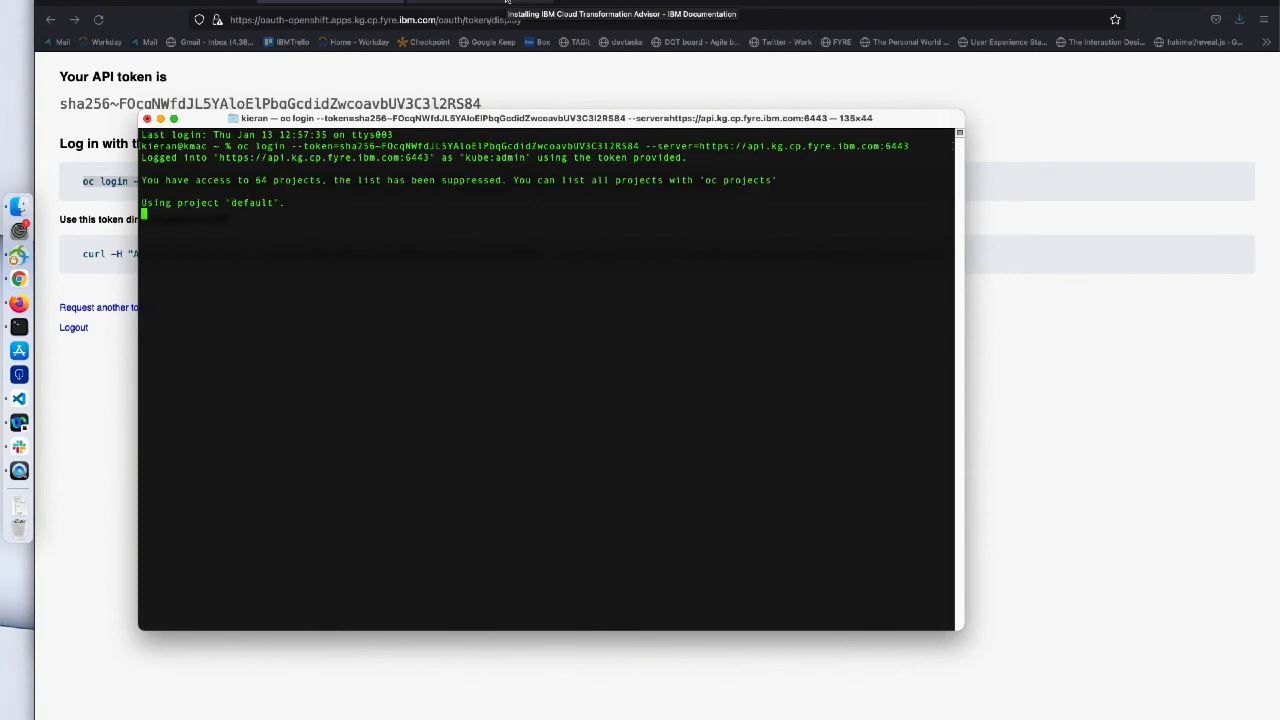
pyautogui.click(507, 2)
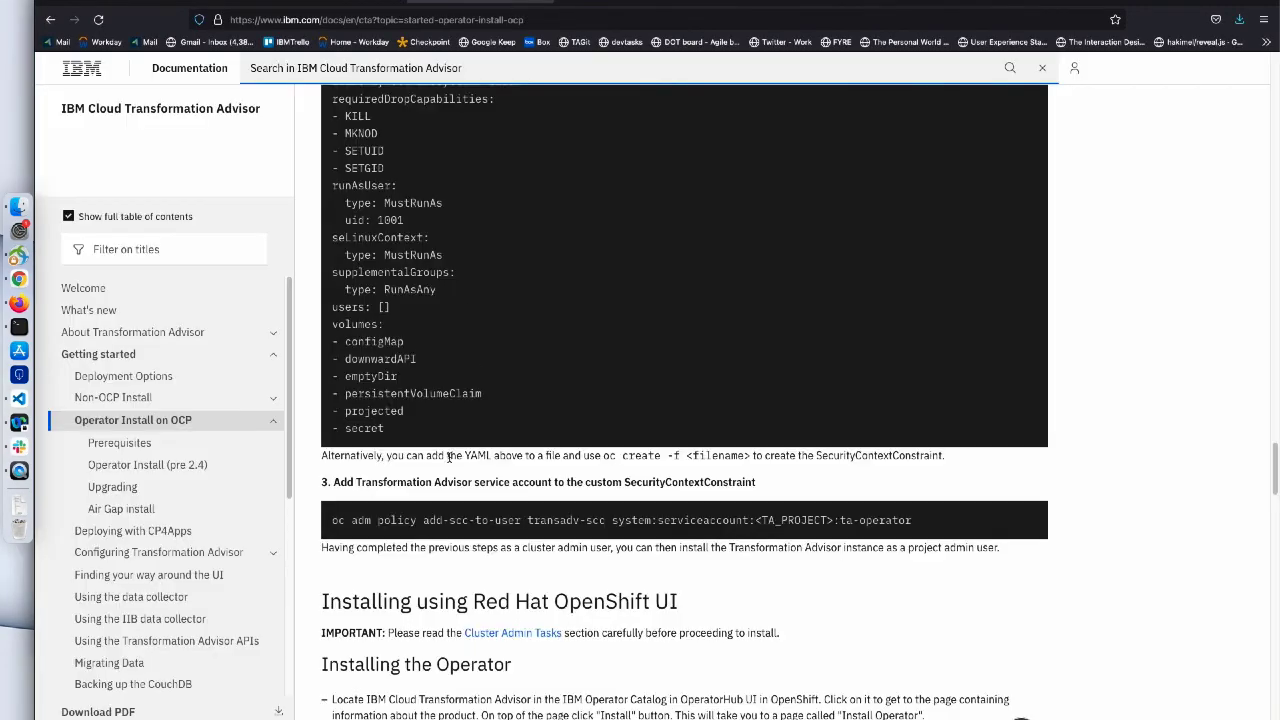
# - Run oc adm policy add-scc-to-user transadv-scc in Terminal with <TA_PROJECT> replaced by myta
pyautogui.moveTo(332, 520); pyautogui.dragTo(916, 521)
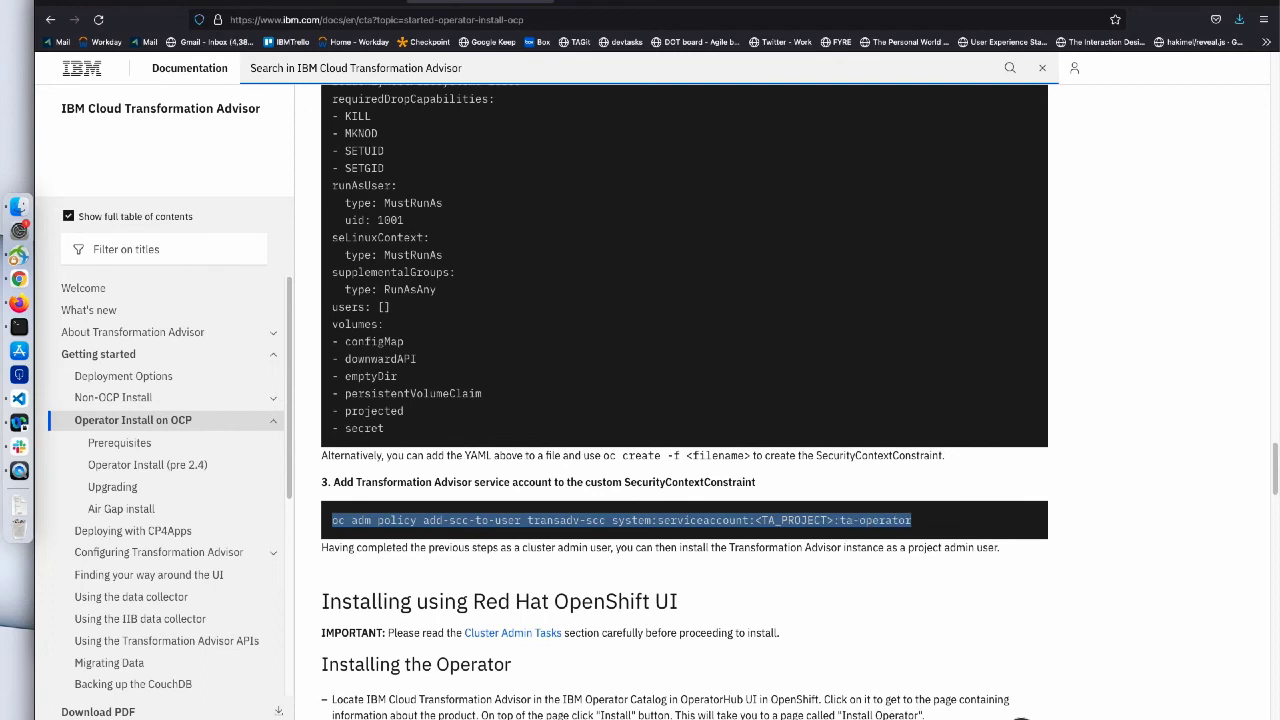
pyautogui.click(20, 327)
pyautogui.press('super+v')
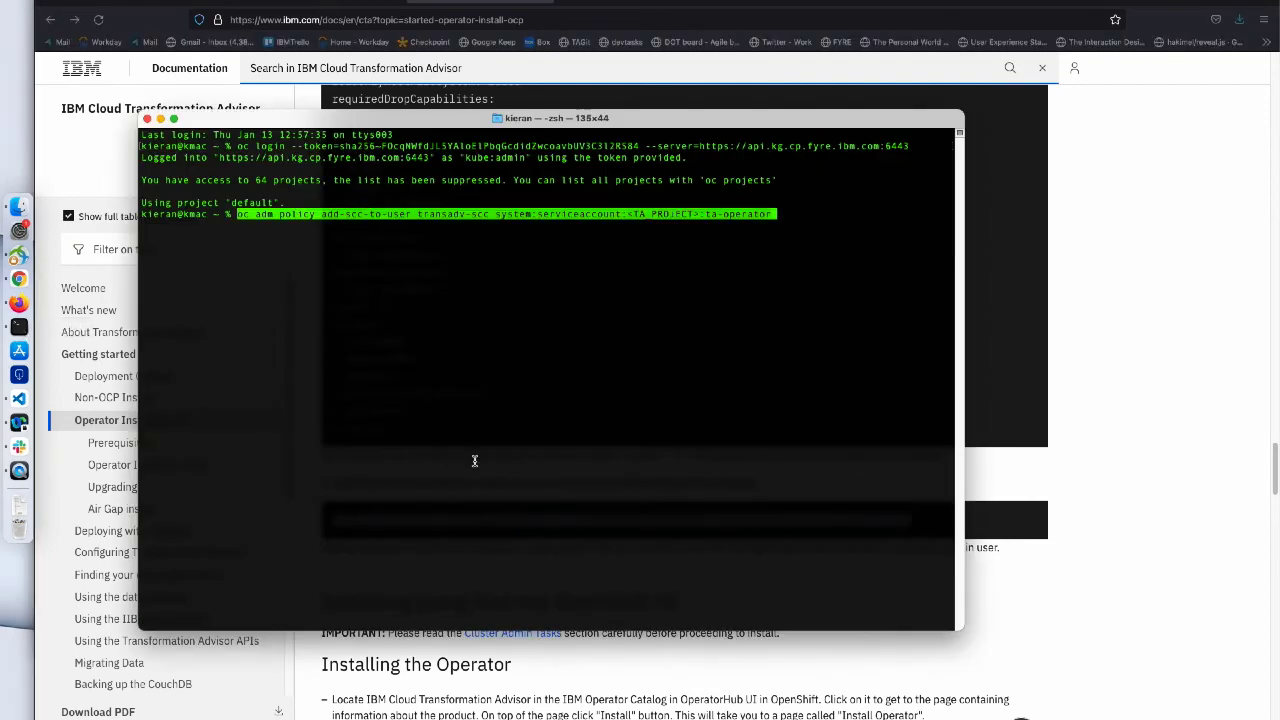
pyautogui.press('Left')
pyautogui.press('Left')
pyautogui.press('Left')
pyautogui.press('Left')
pyautogui.press('Left')
pyautogui.press('Left')
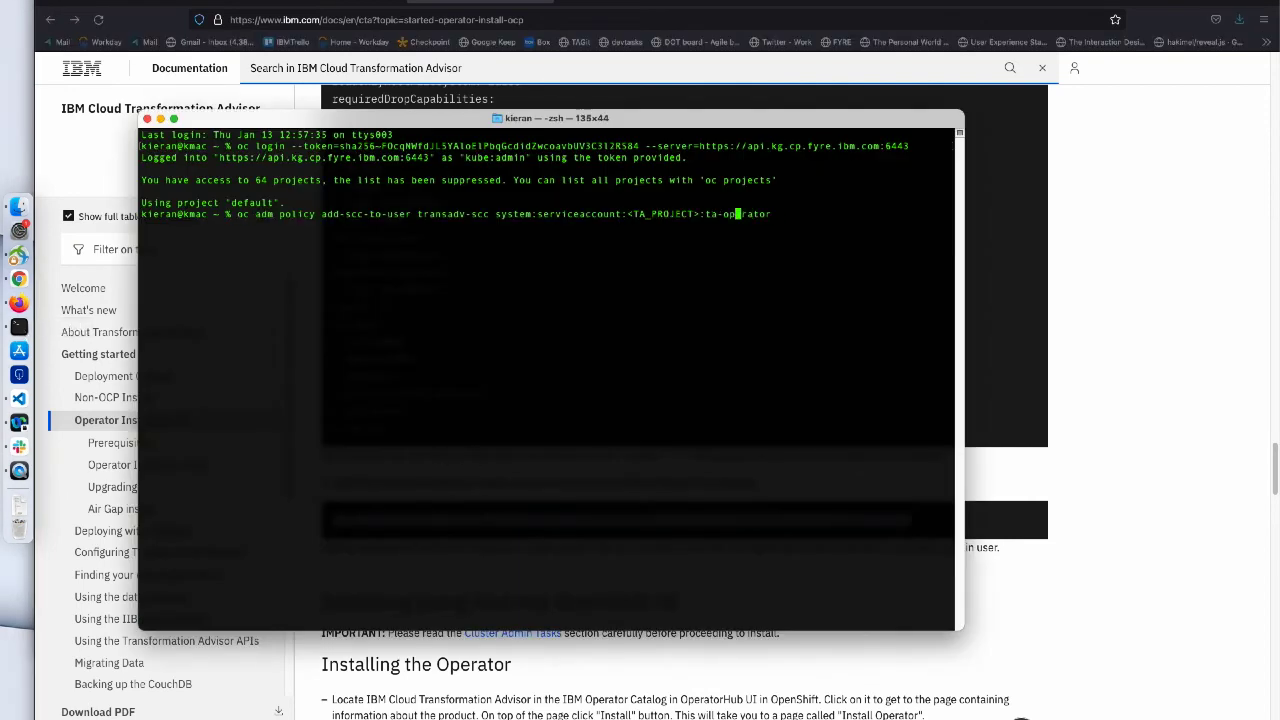
pyautogui.press('Left')
pyautogui.press('Left')
pyautogui.press('Left')
pyautogui.press('Left')
pyautogui.press('Left')
pyautogui.press('Left')
pyautogui.press('BackSpace')
pyautogui.press('BackSpace')
pyautogui.press('BackSpace')
pyautogui.press('BackSpace')
pyautogui.press('BackSpace')
pyautogui.press('BackSpace')
pyautogui.press('BackSpace')
pyautogui.press('BackSpace')
pyautogui.press('BackSpace')
pyautogui.press('BackSpace')
pyautogui.press('BackSpace')
pyautogui.press('BackSpace')
pyautogui.write('myta')
pyautogui.press('Return')
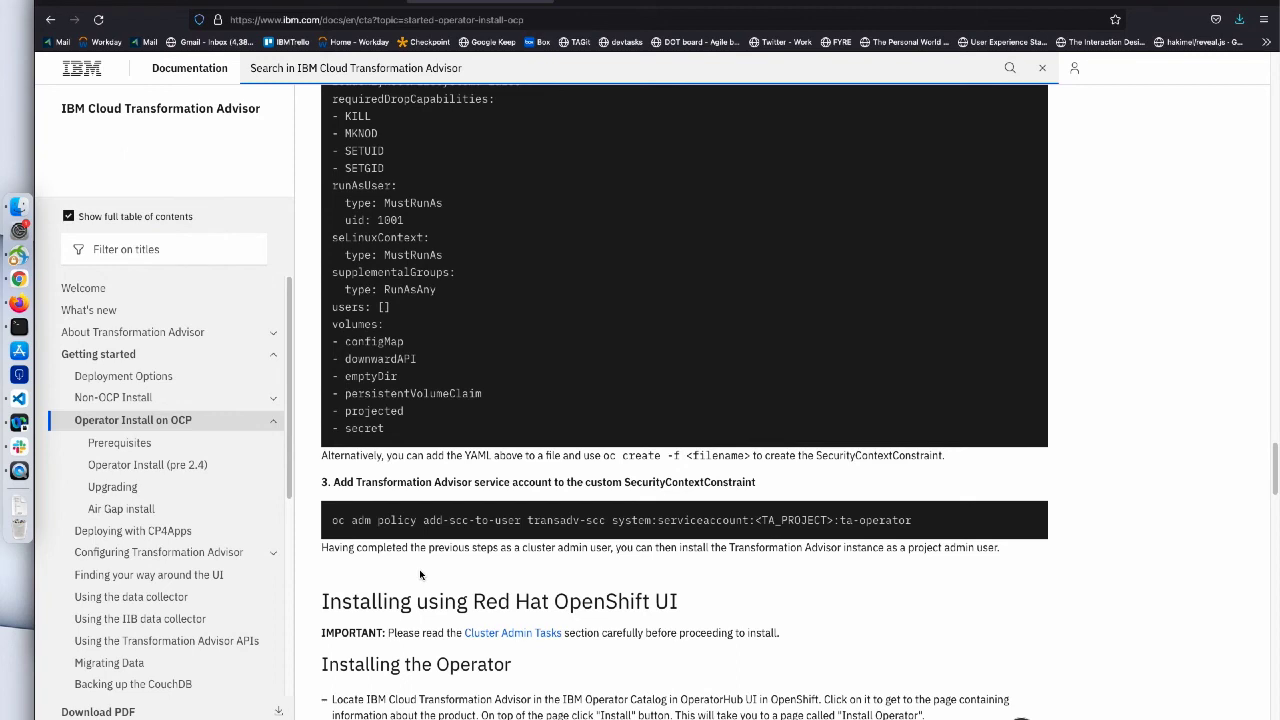
# - Start a new TransAdv instance from the installed IBM Transformation Advisor operator
pyautogui.click(215, 2)
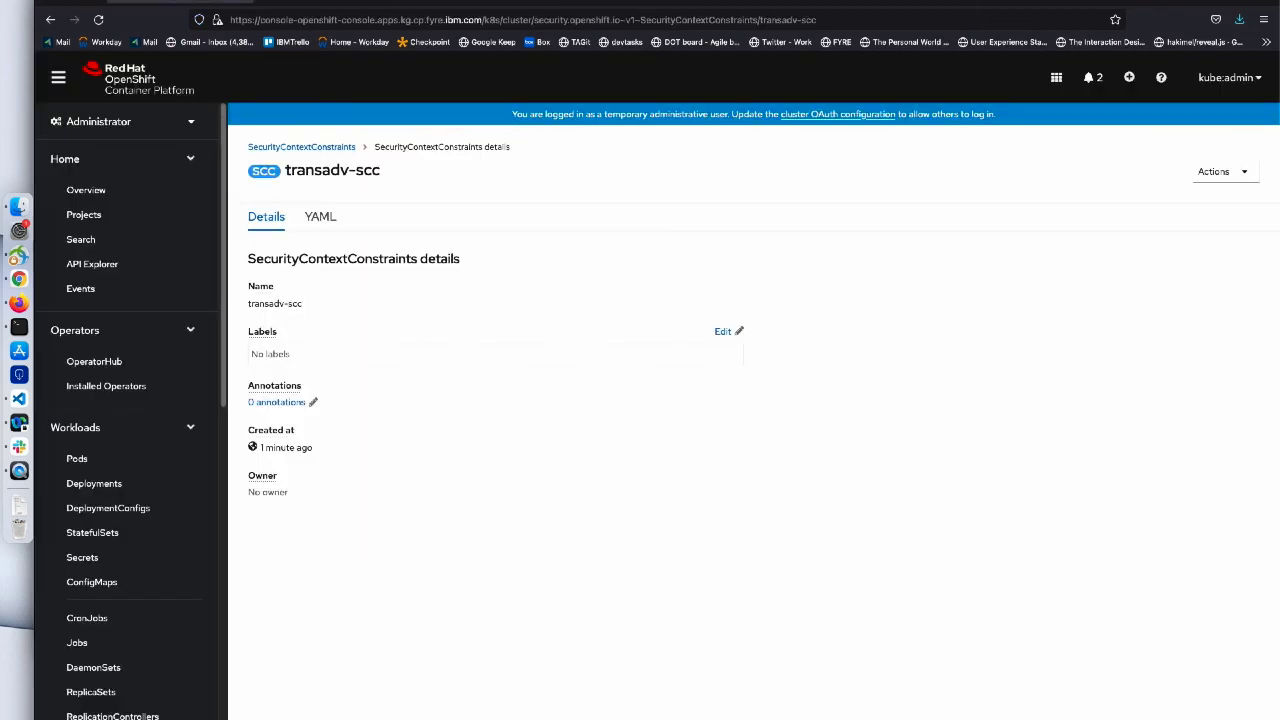
pyautogui.click(142, 389)
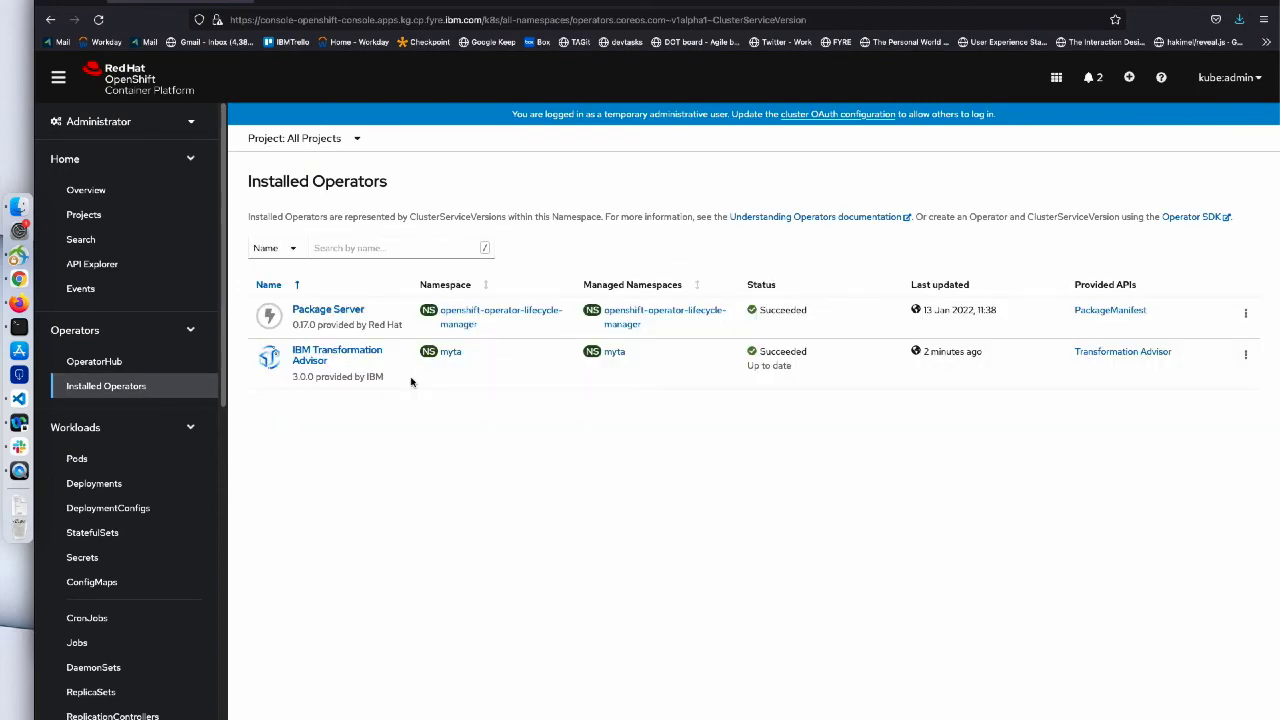
pyautogui.click(307, 361)
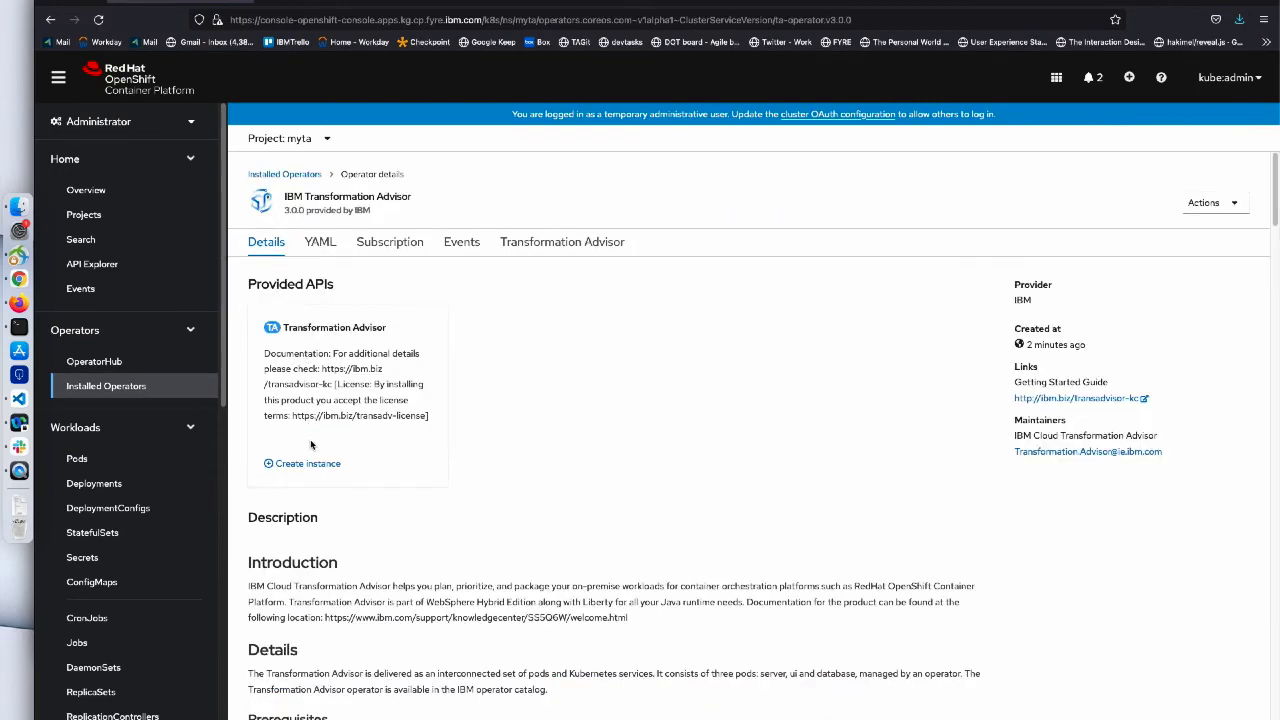
pyautogui.click(308, 464)
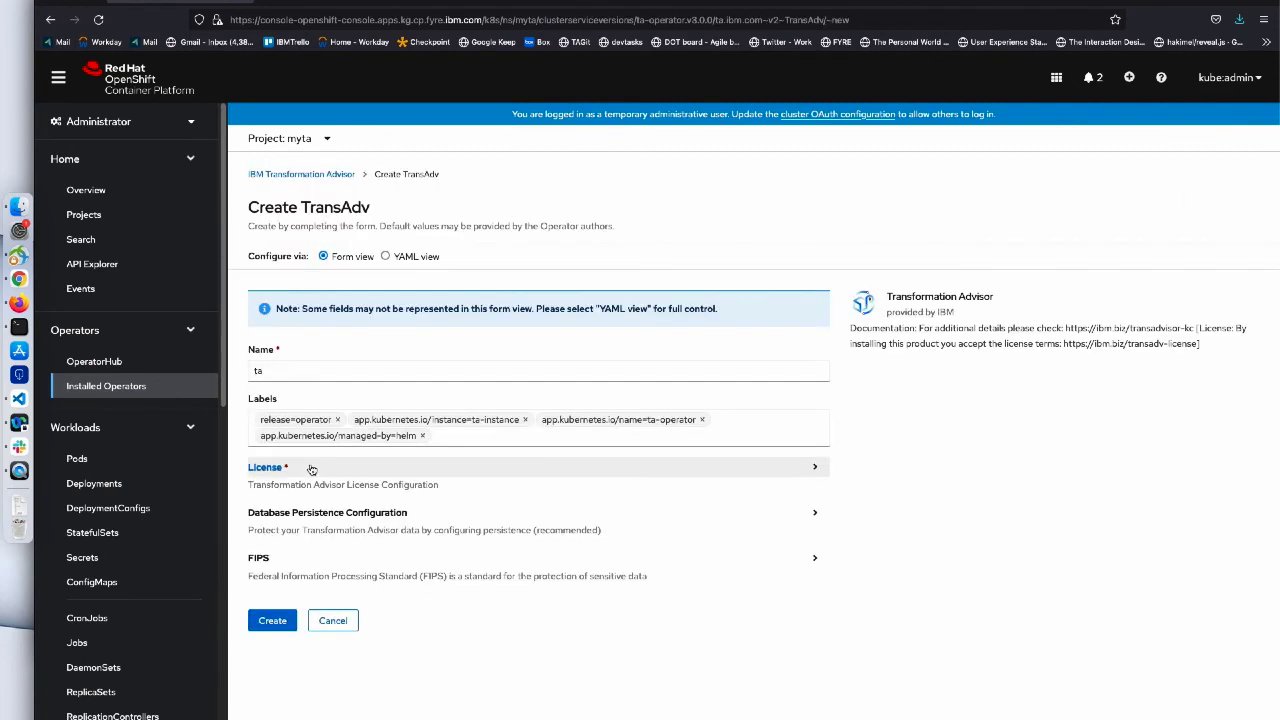
# - Choose the Transformation Advisor 3.0.0 evaluation licence, accept it, disable persistence, and create instance ta
pyautogui.click(312, 470)
pyautogui.scroll(-1, 312, 470)
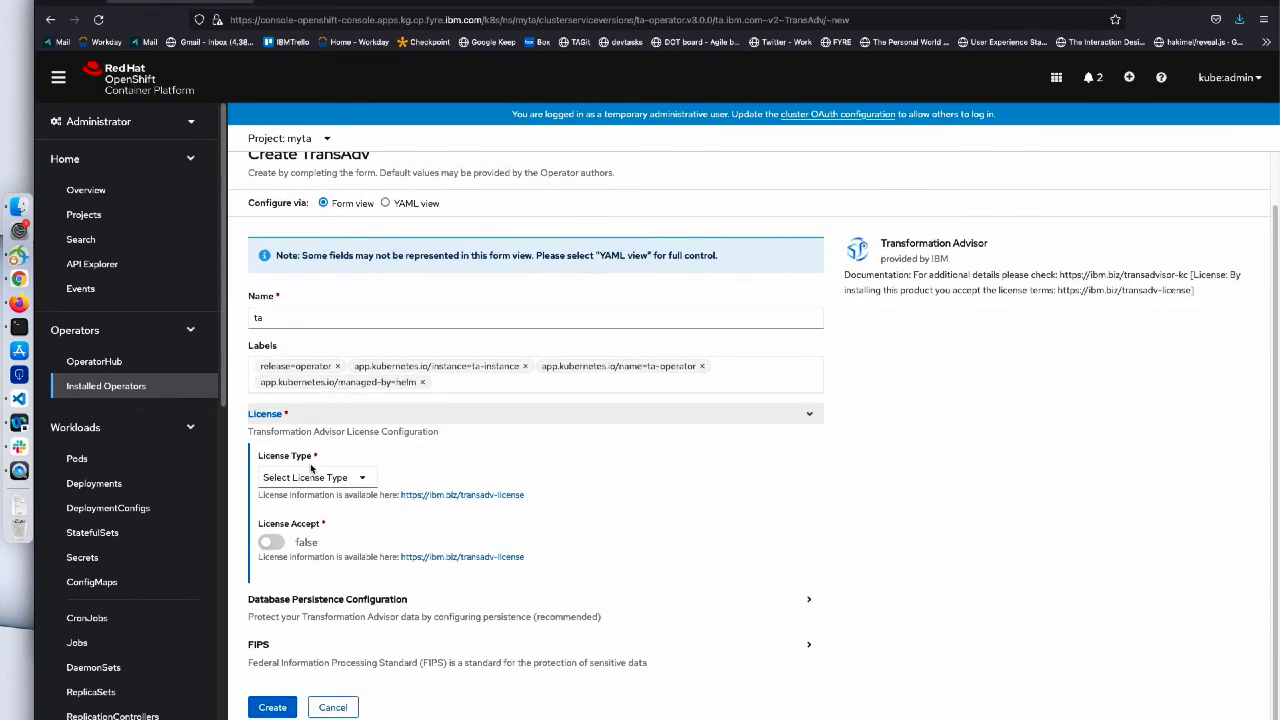
pyautogui.click(306, 480)
pyautogui.click(325, 511)
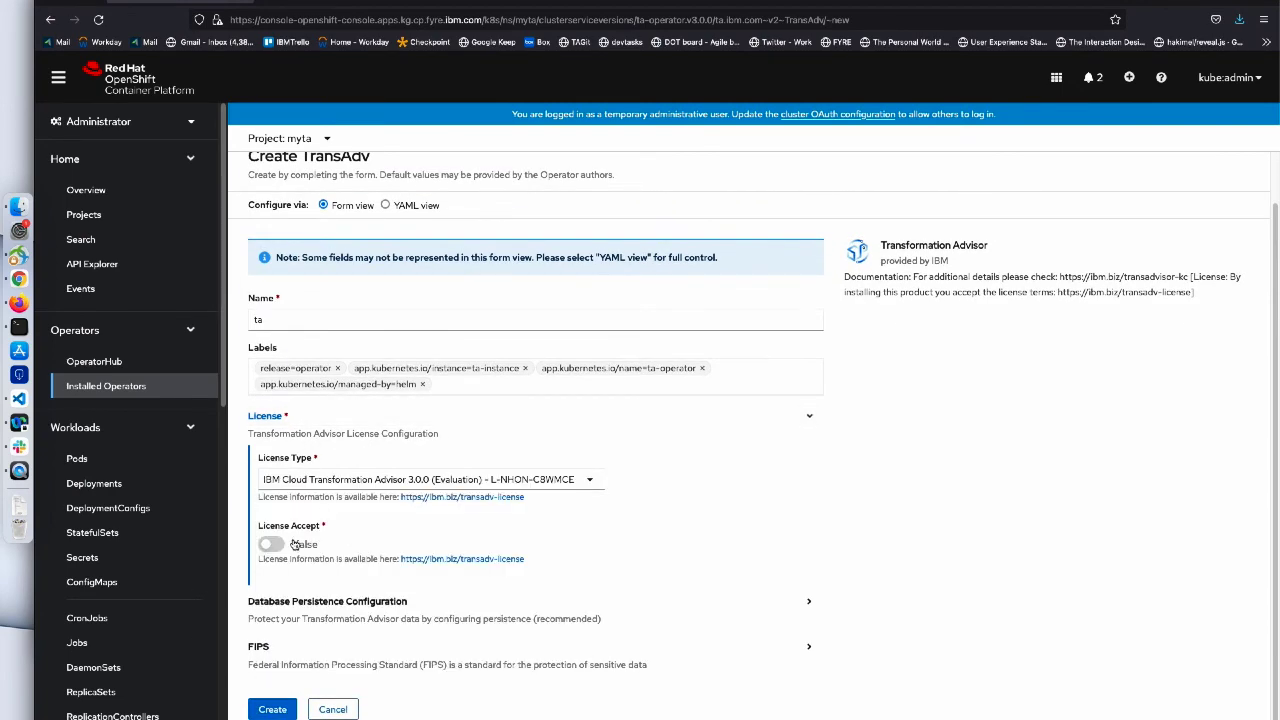
pyautogui.click(271, 544)
pyautogui.click(278, 602)
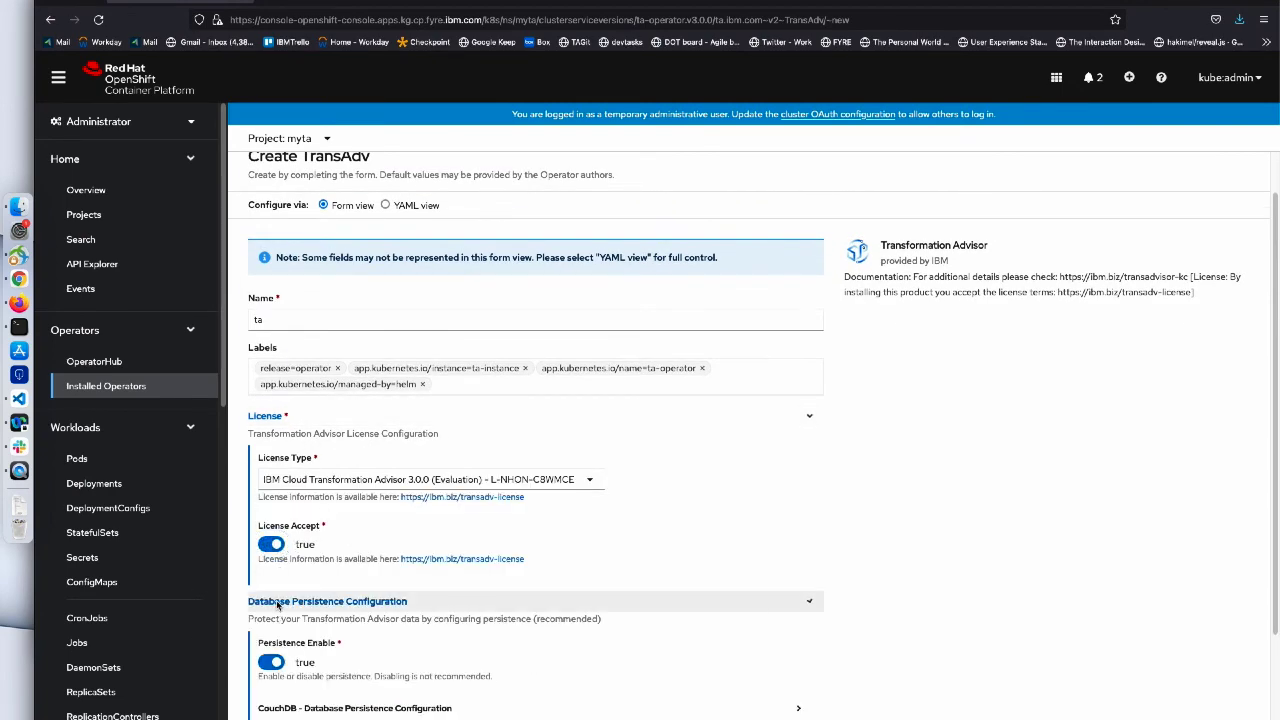
pyautogui.click(271, 662)
pyautogui.scroll(-1, 271, 662)
pyautogui.click(273, 709)
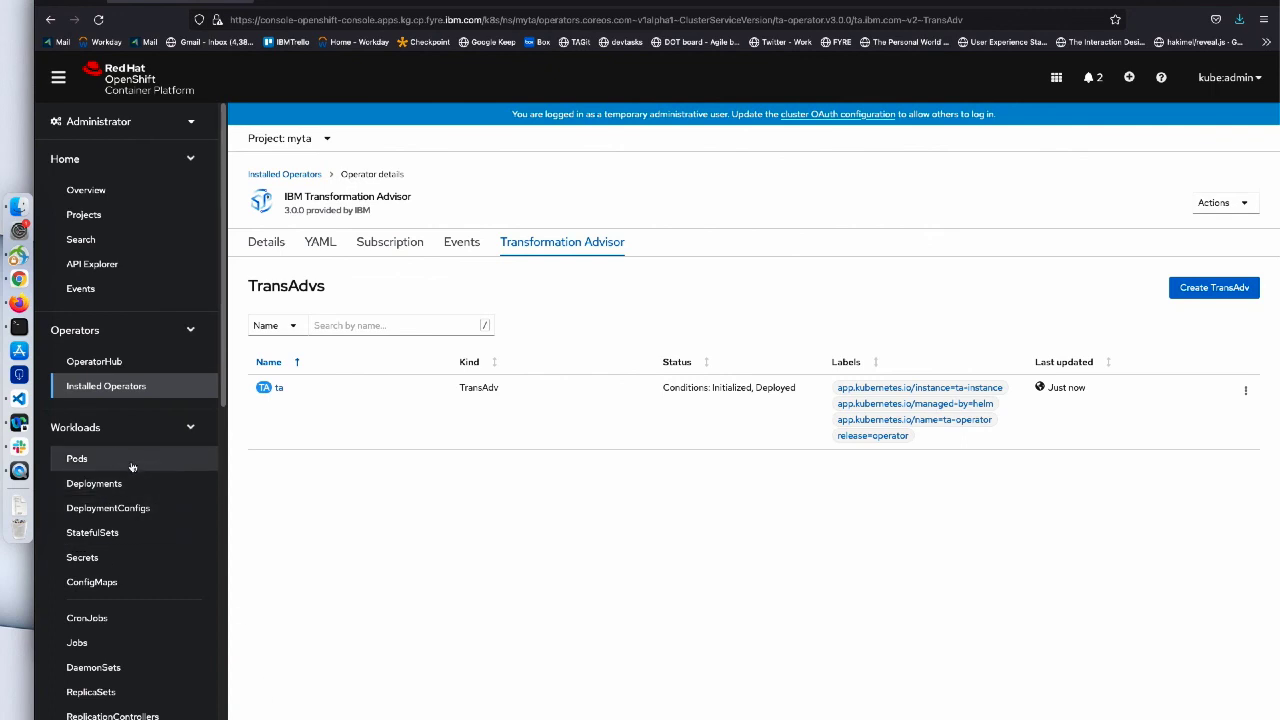
# - List the pods in project myta to check the Transformation Advisor pods are running
pyautogui.click(77, 459)
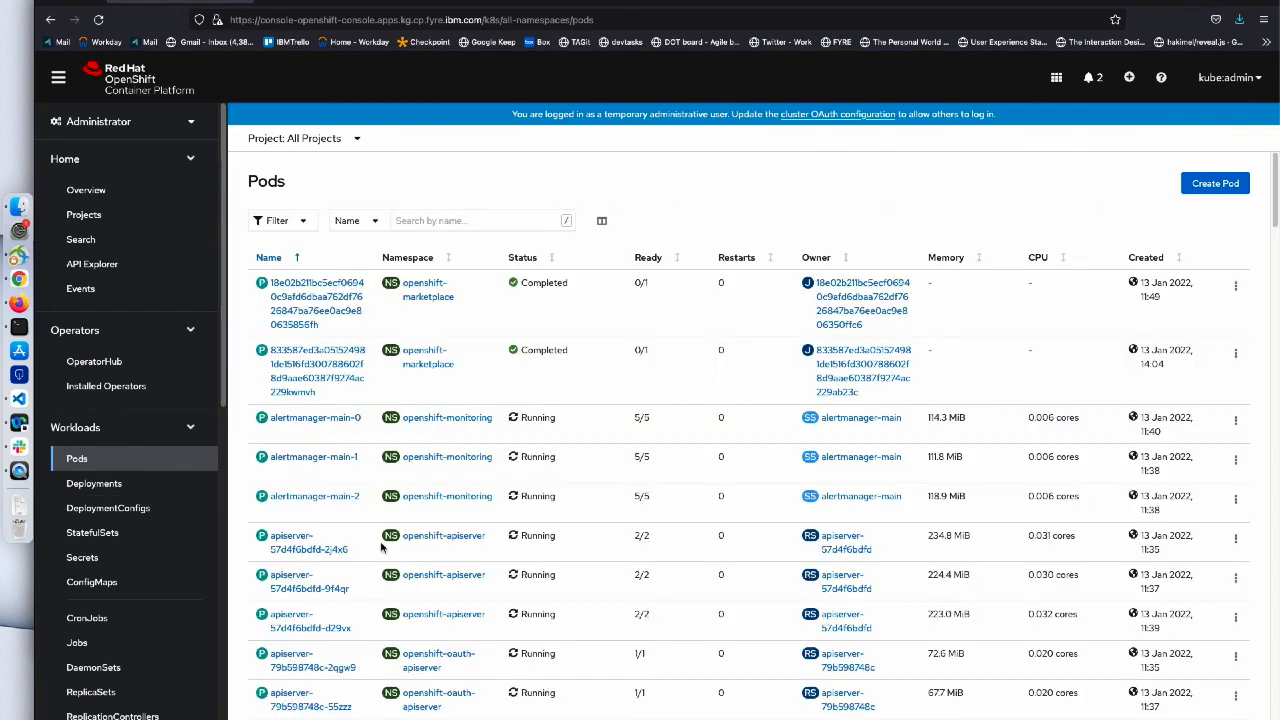
pyautogui.click(357, 140)
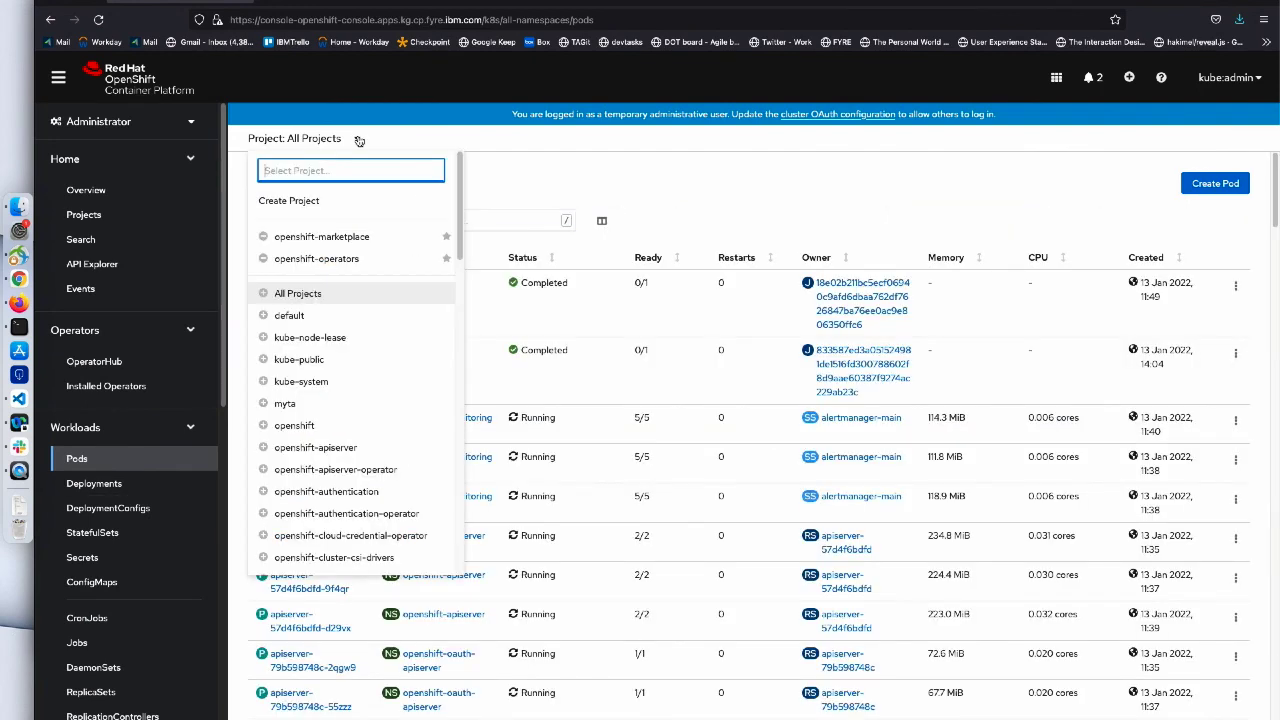
pyautogui.scroll(-10, 357, 392)
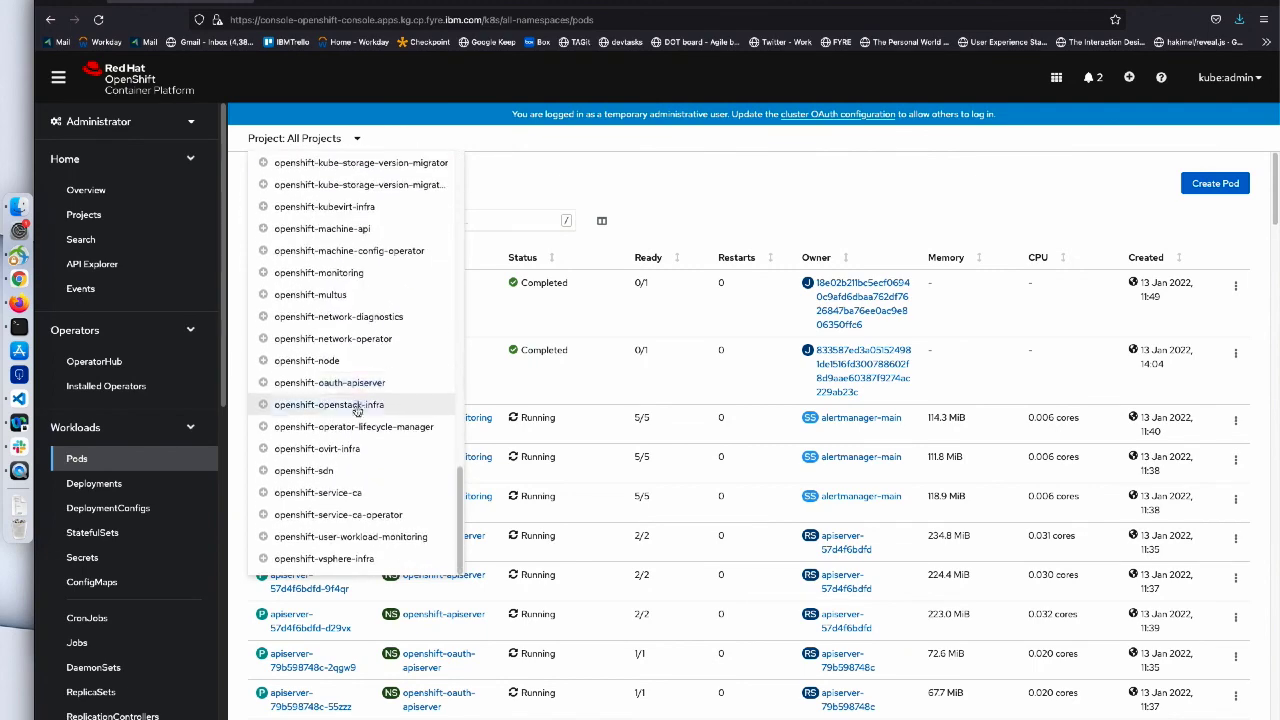
pyautogui.scroll(8, 390, 453)
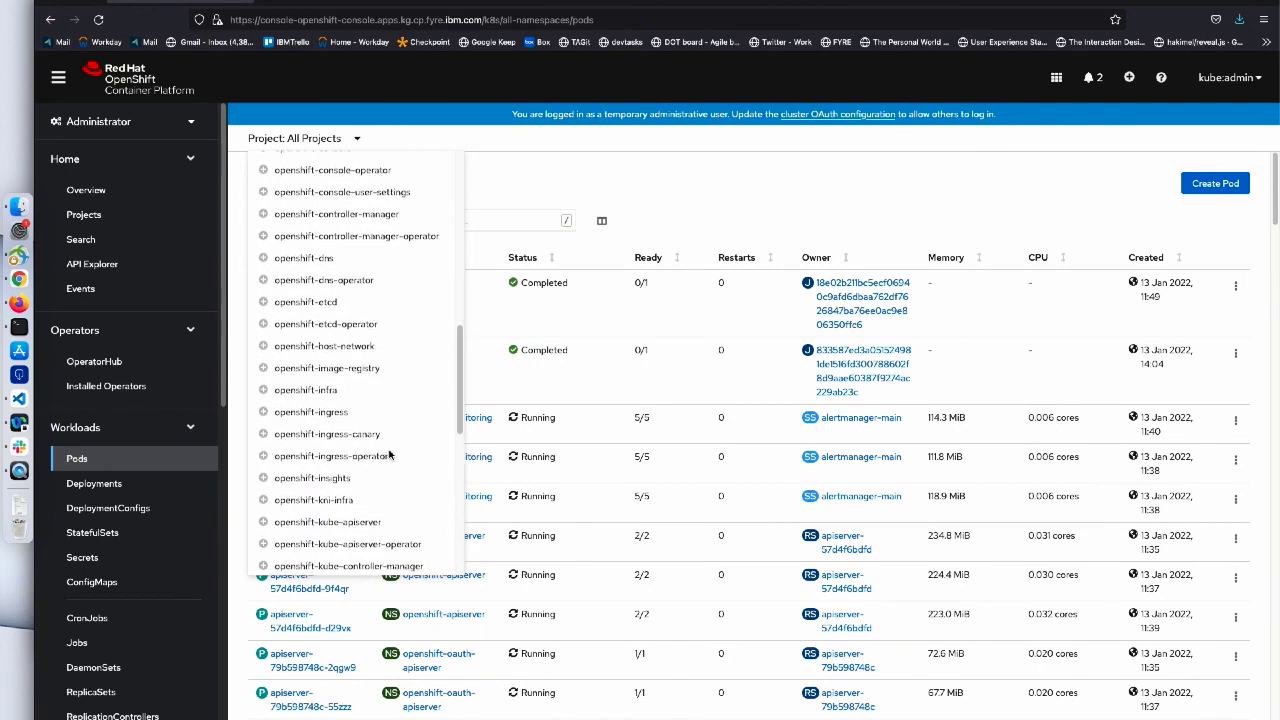
pyautogui.scroll(6, 390, 453)
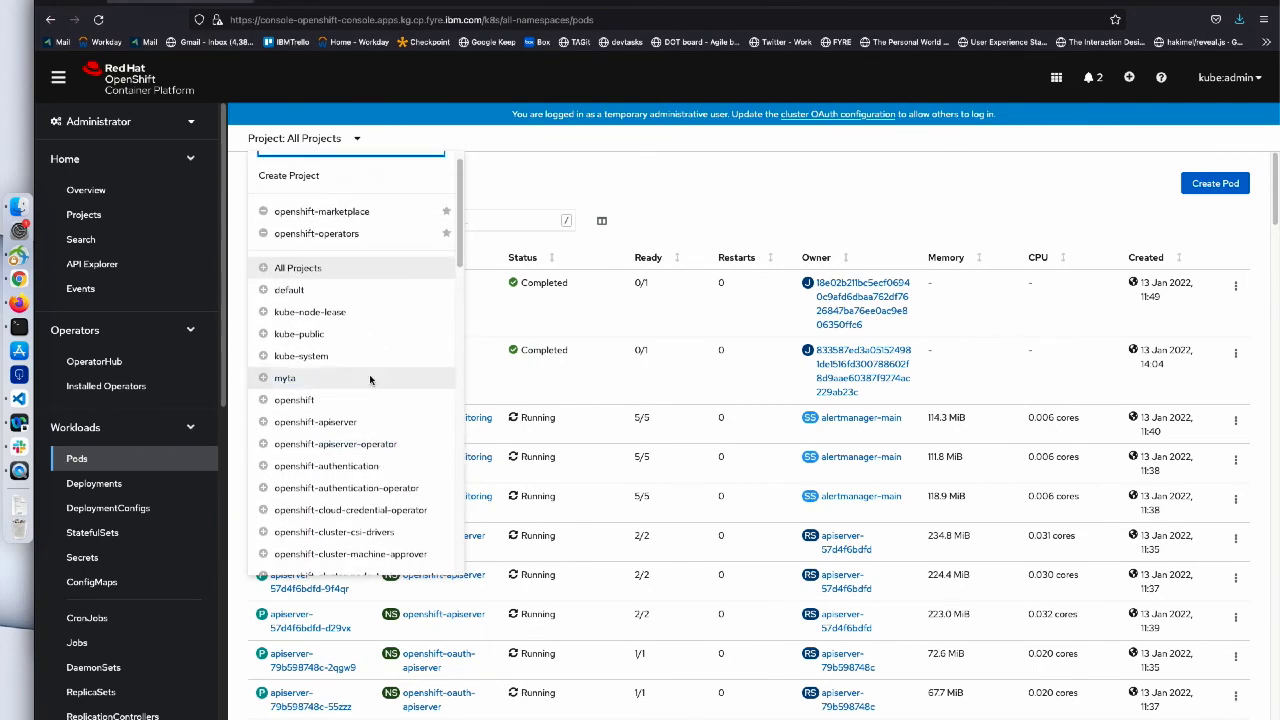
pyautogui.click(368, 377)
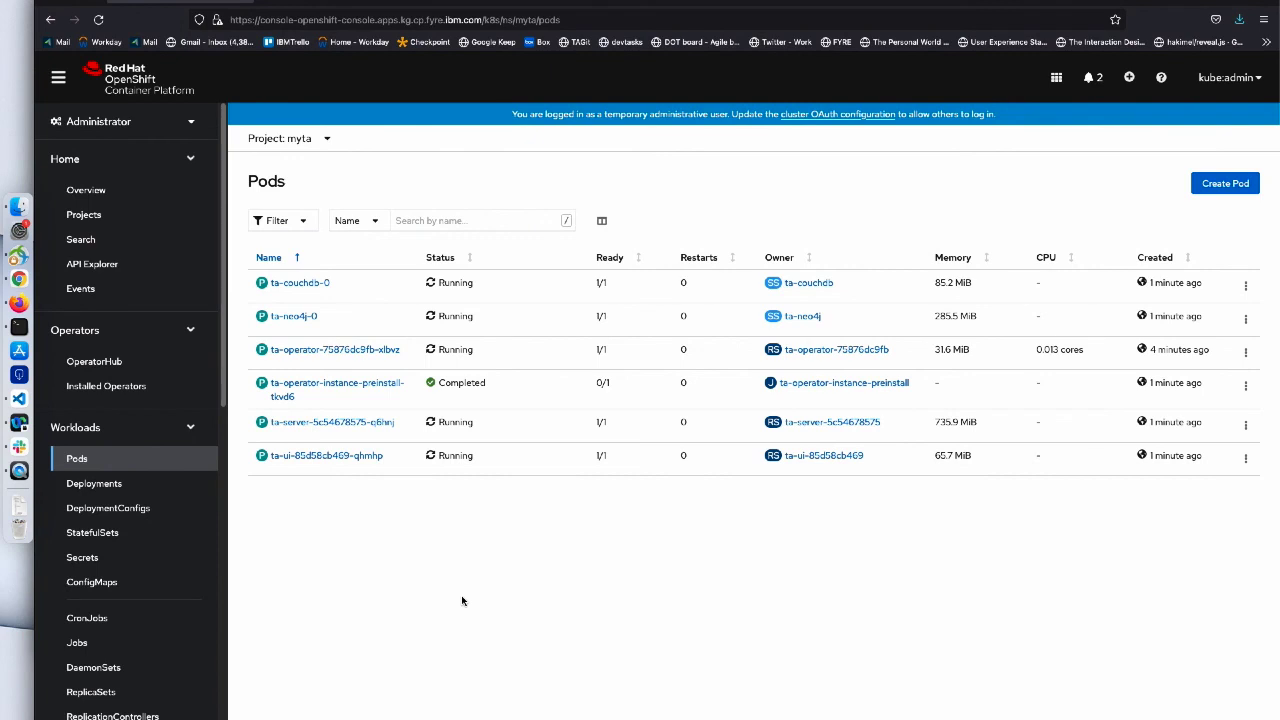
pyautogui.scroll(-5, 146, 530)
# - Open the ta-ui-route from myta's Routes, log in, and view the 3.0.0 What's new notes
pyautogui.click(146, 507)
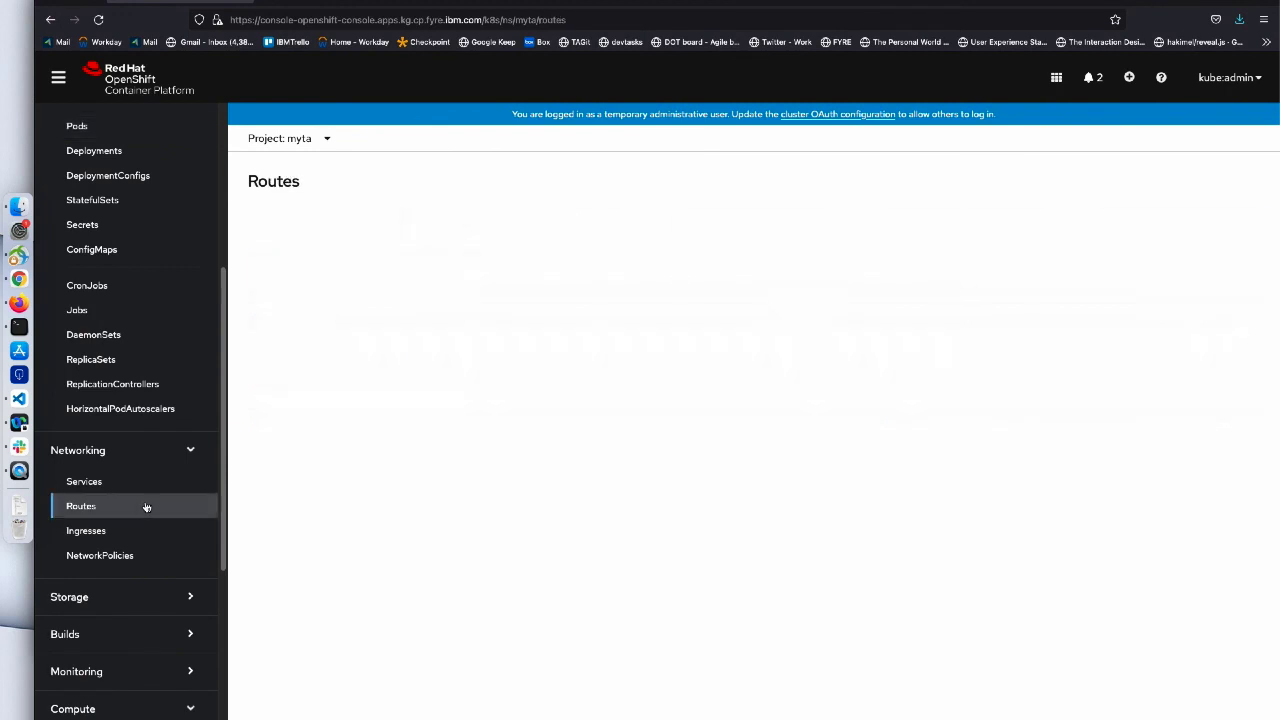
pyautogui.click(709, 352)
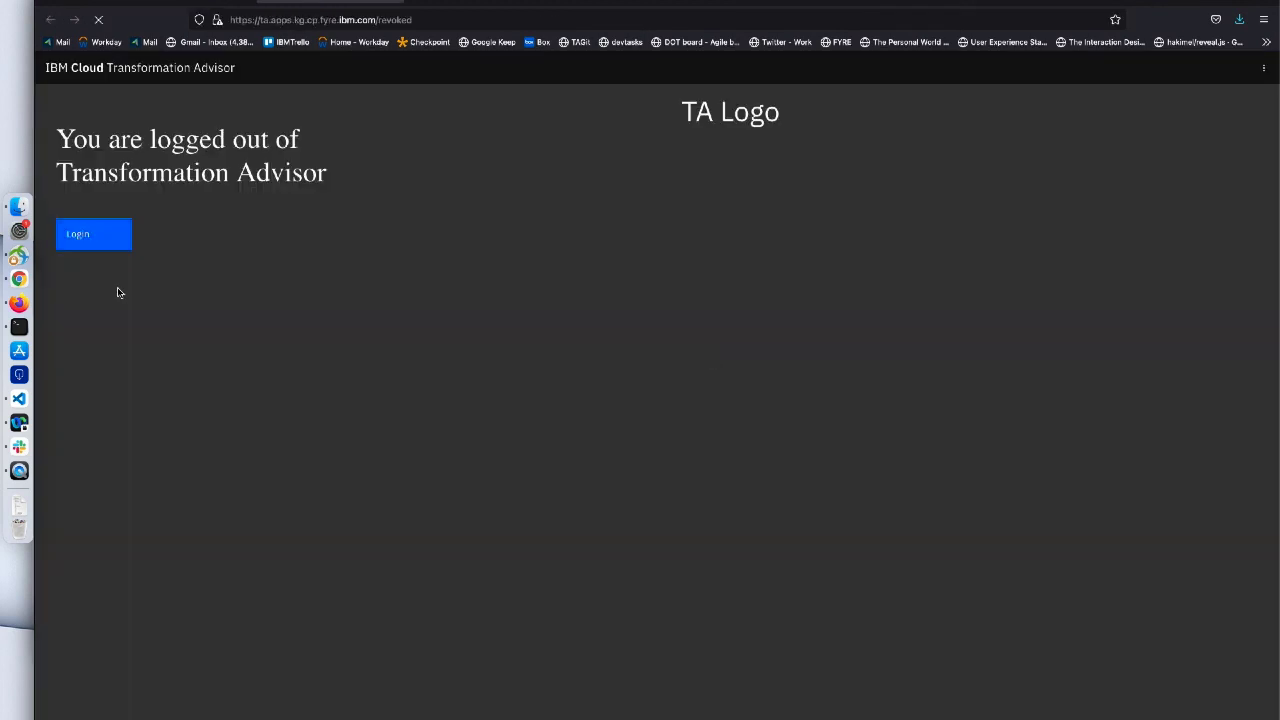
pyautogui.click(105, 244)
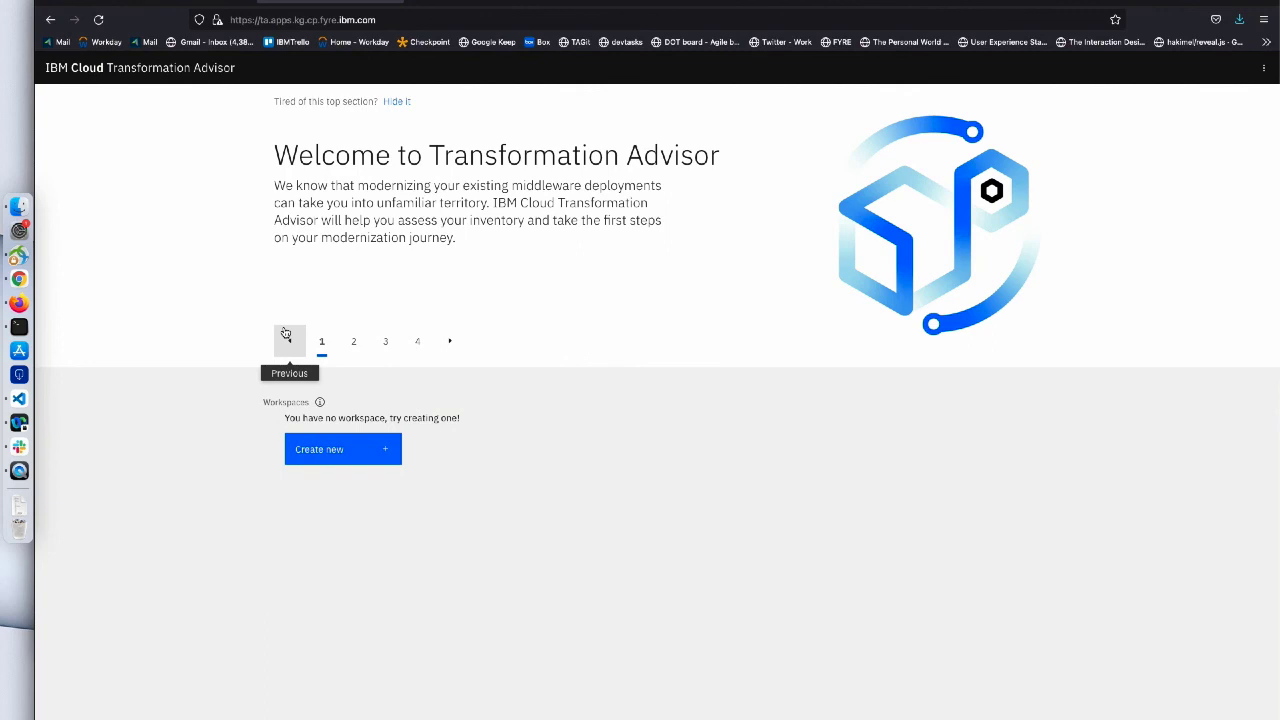
pyautogui.click(1262, 74)
pyautogui.click(1216, 95)
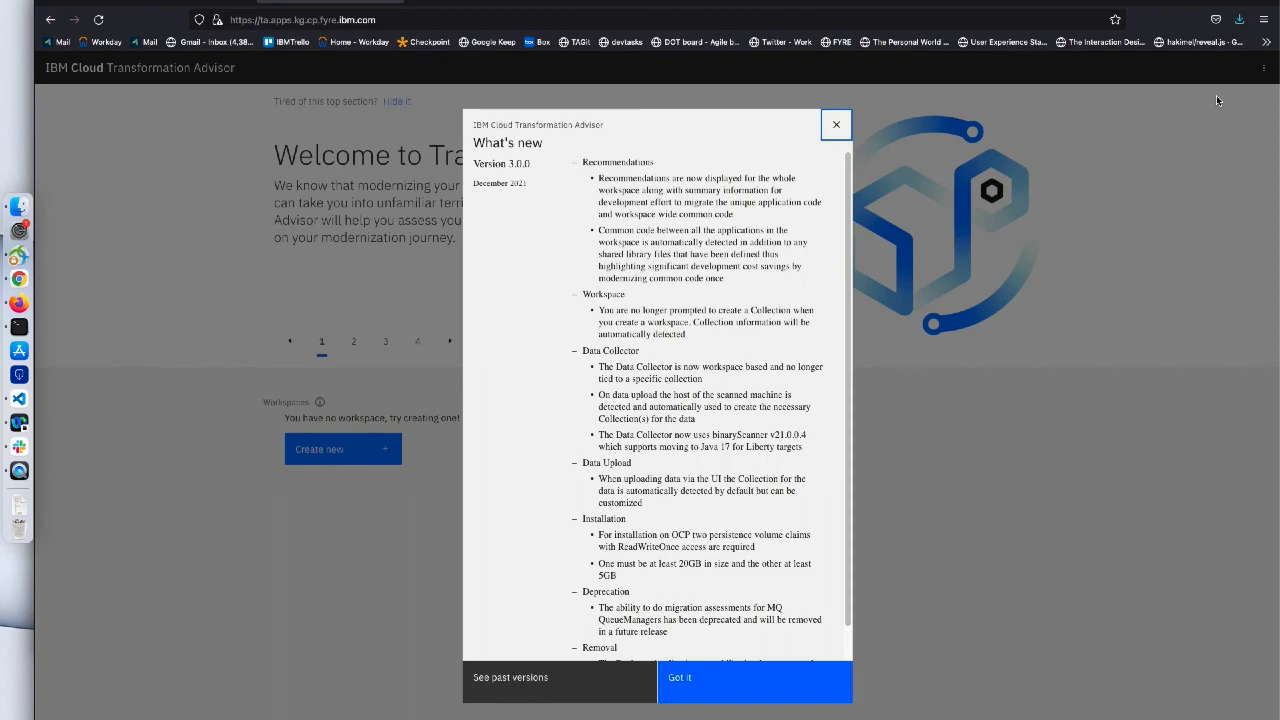